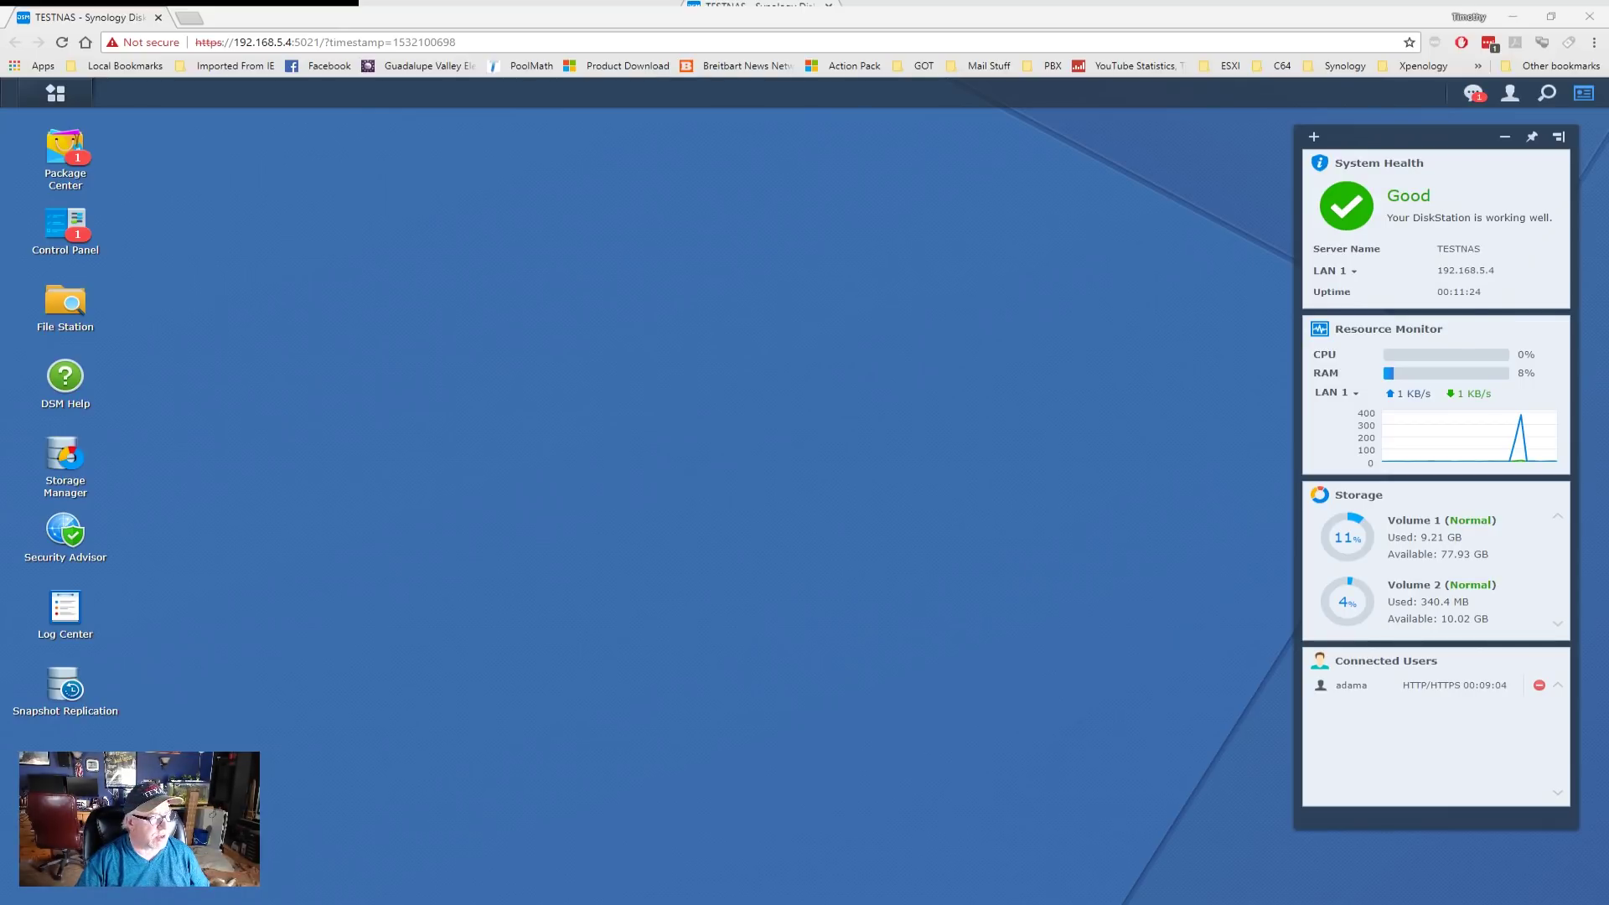
- Open Control Panel's Network page showing server name TESTNAS, gateway 192.168.5.254 and DNS 192.168.5.1
click(67, 225)
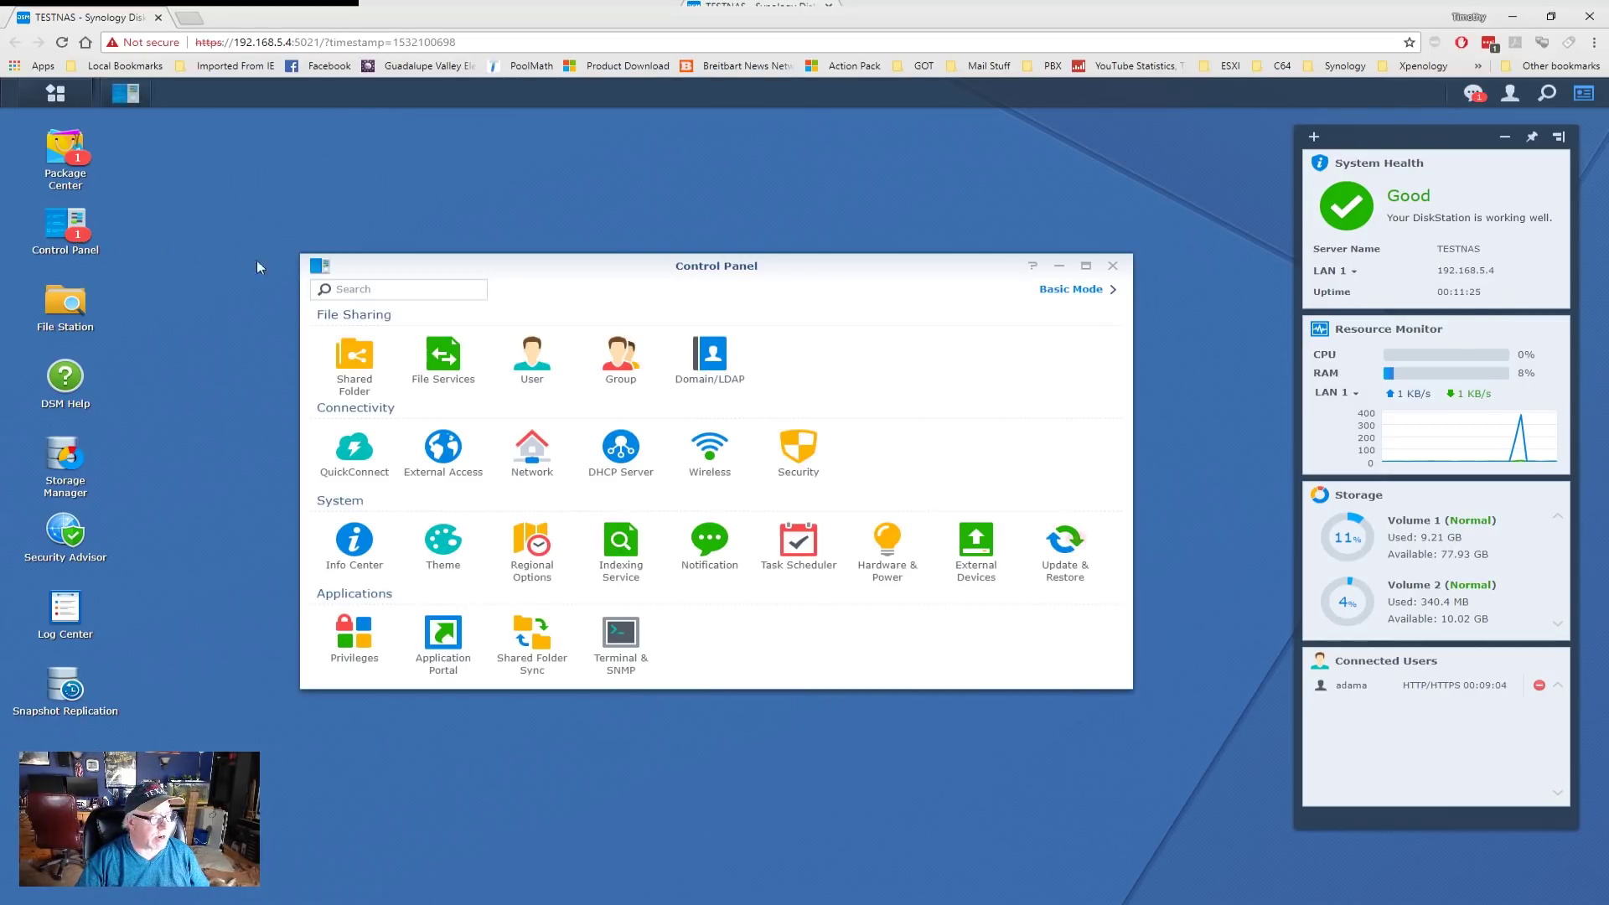
click(533, 458)
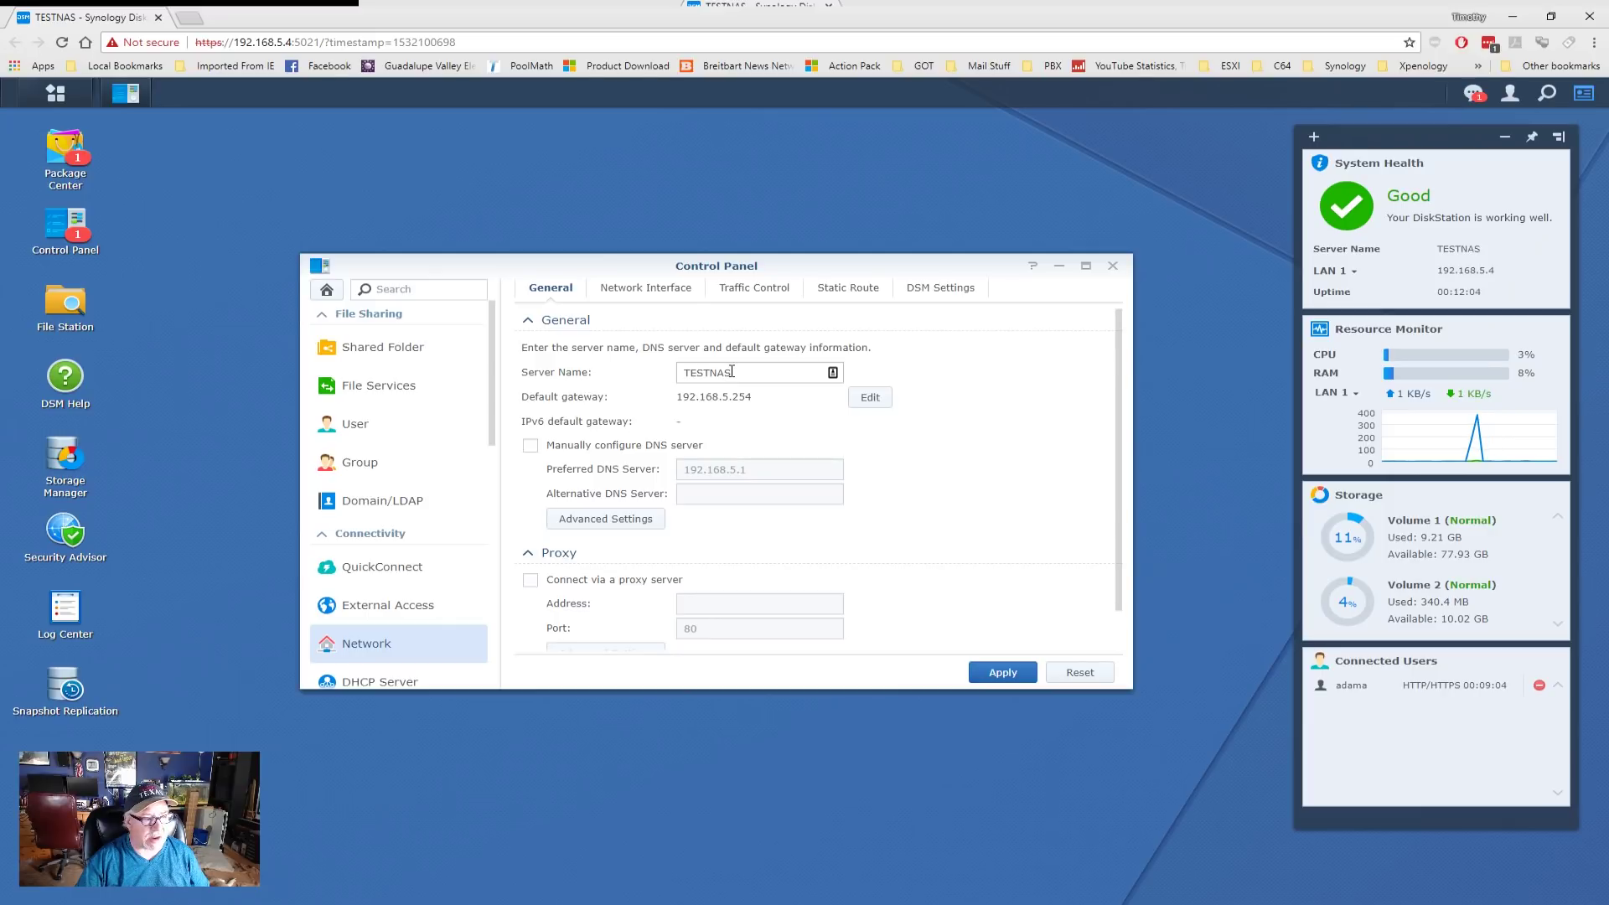
- Inspect LAN 1's manual IPv4 configuration under Network Interface, checking DNS server 192.168.5.1
click(648, 290)
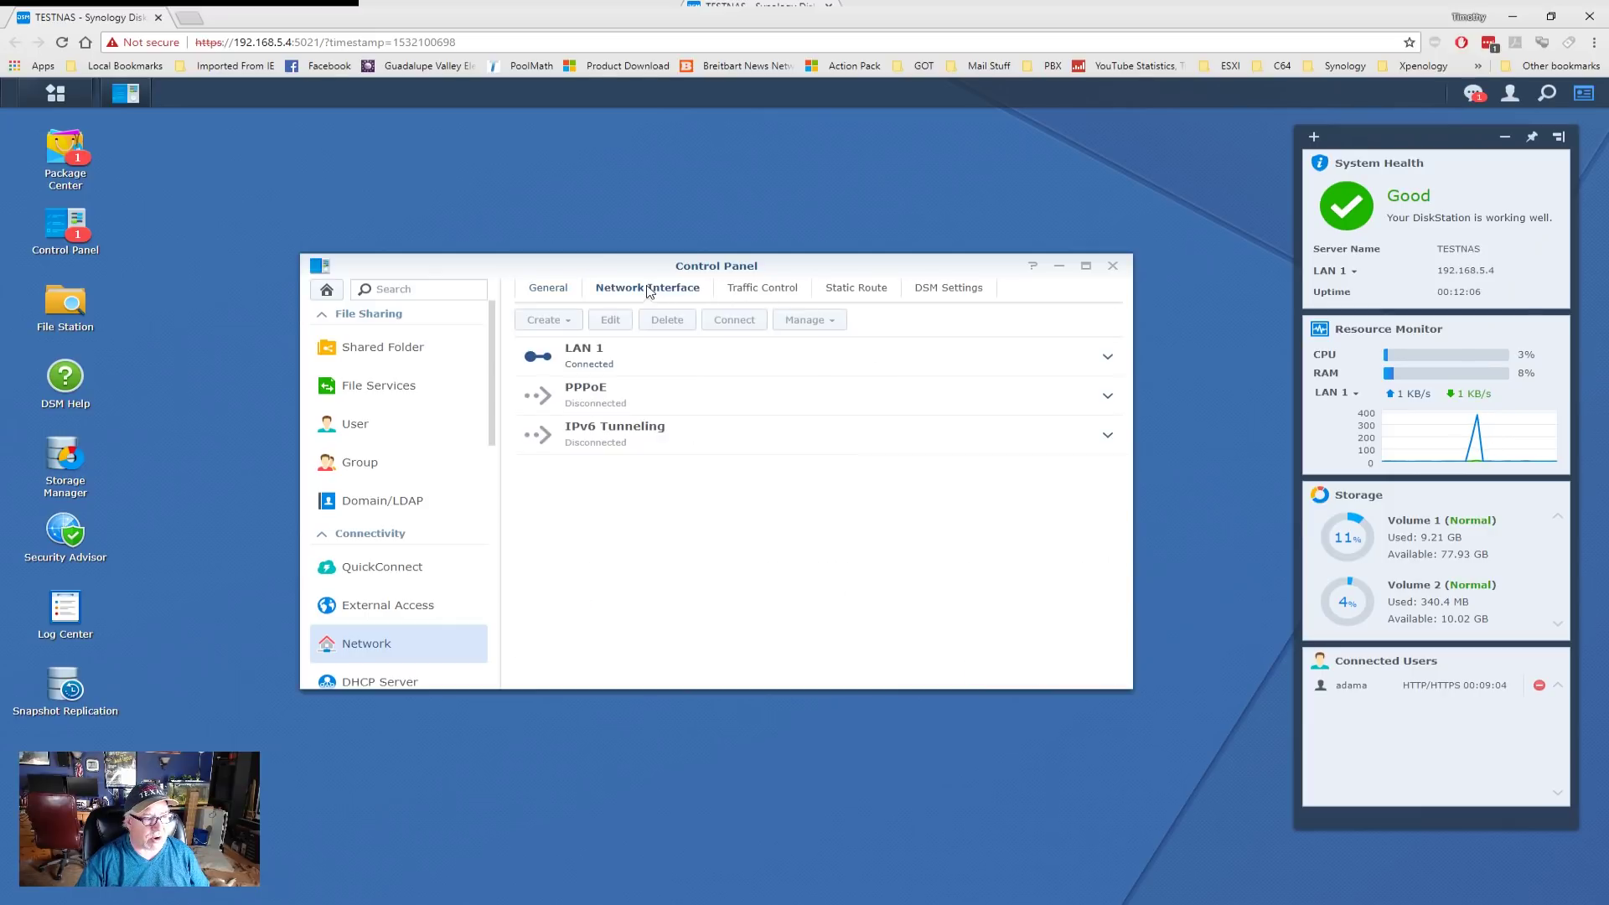
click(586, 363)
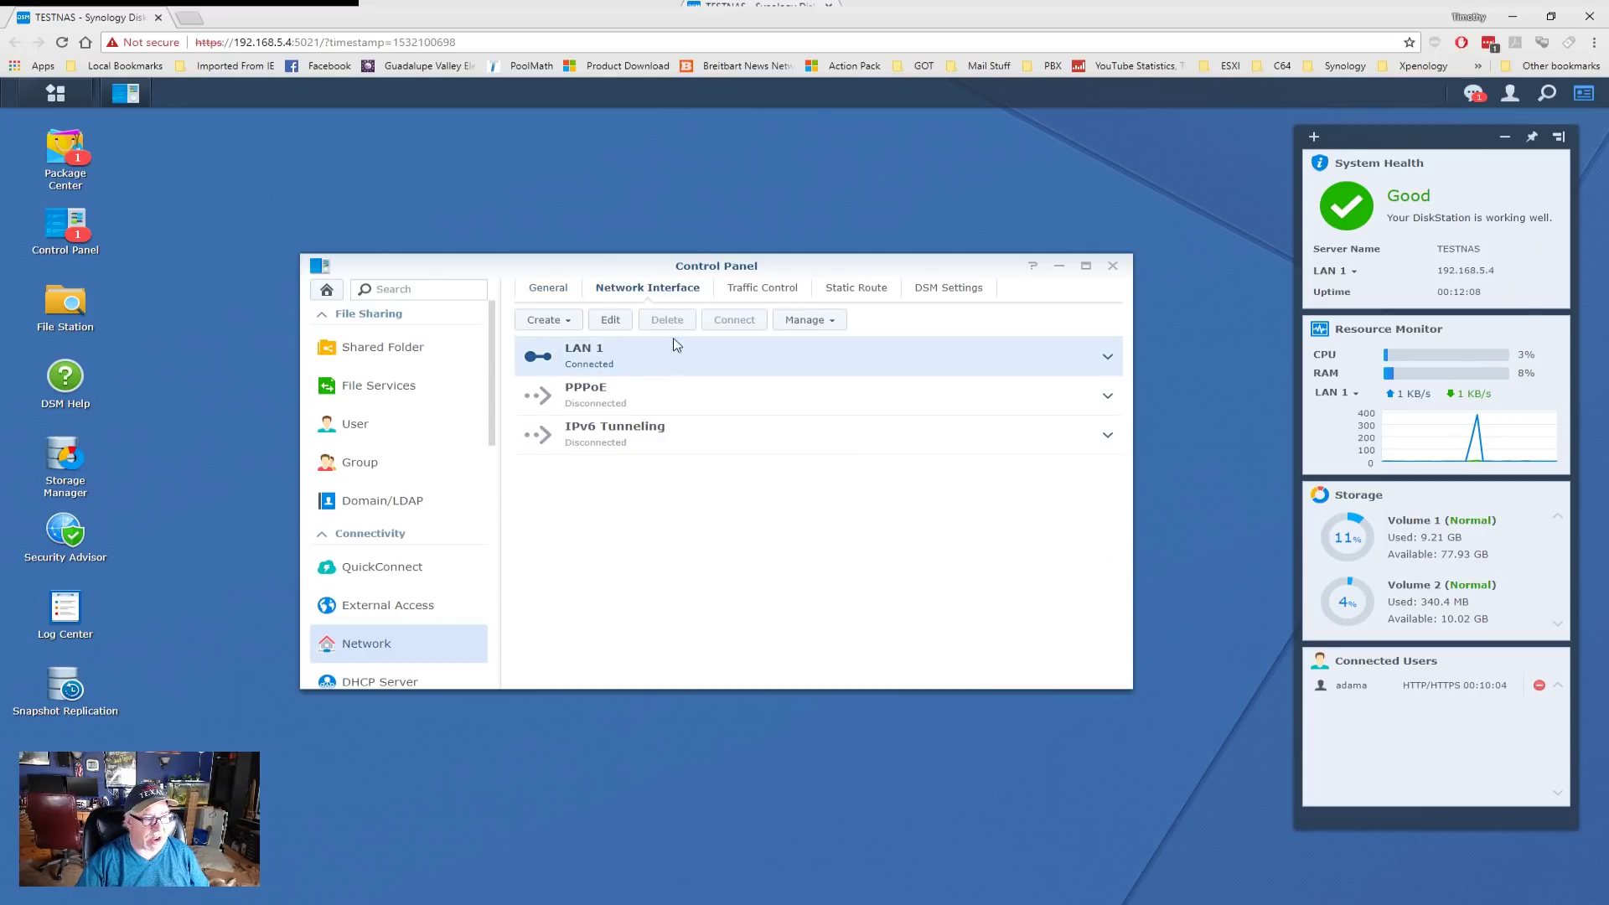
click(609, 321)
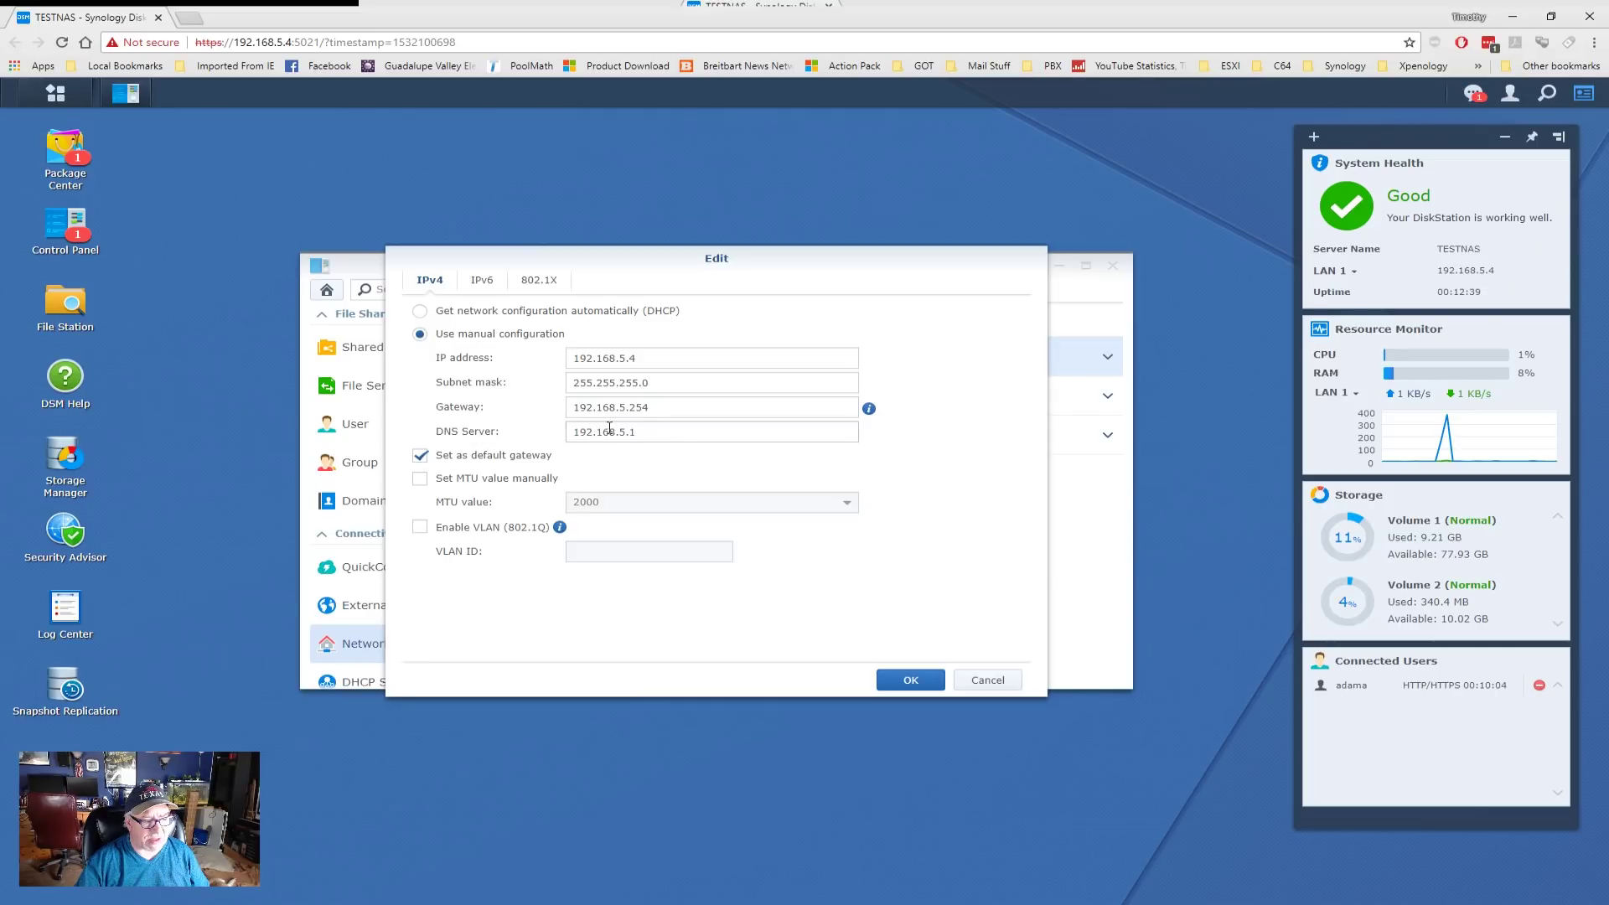
double_click(646, 431)
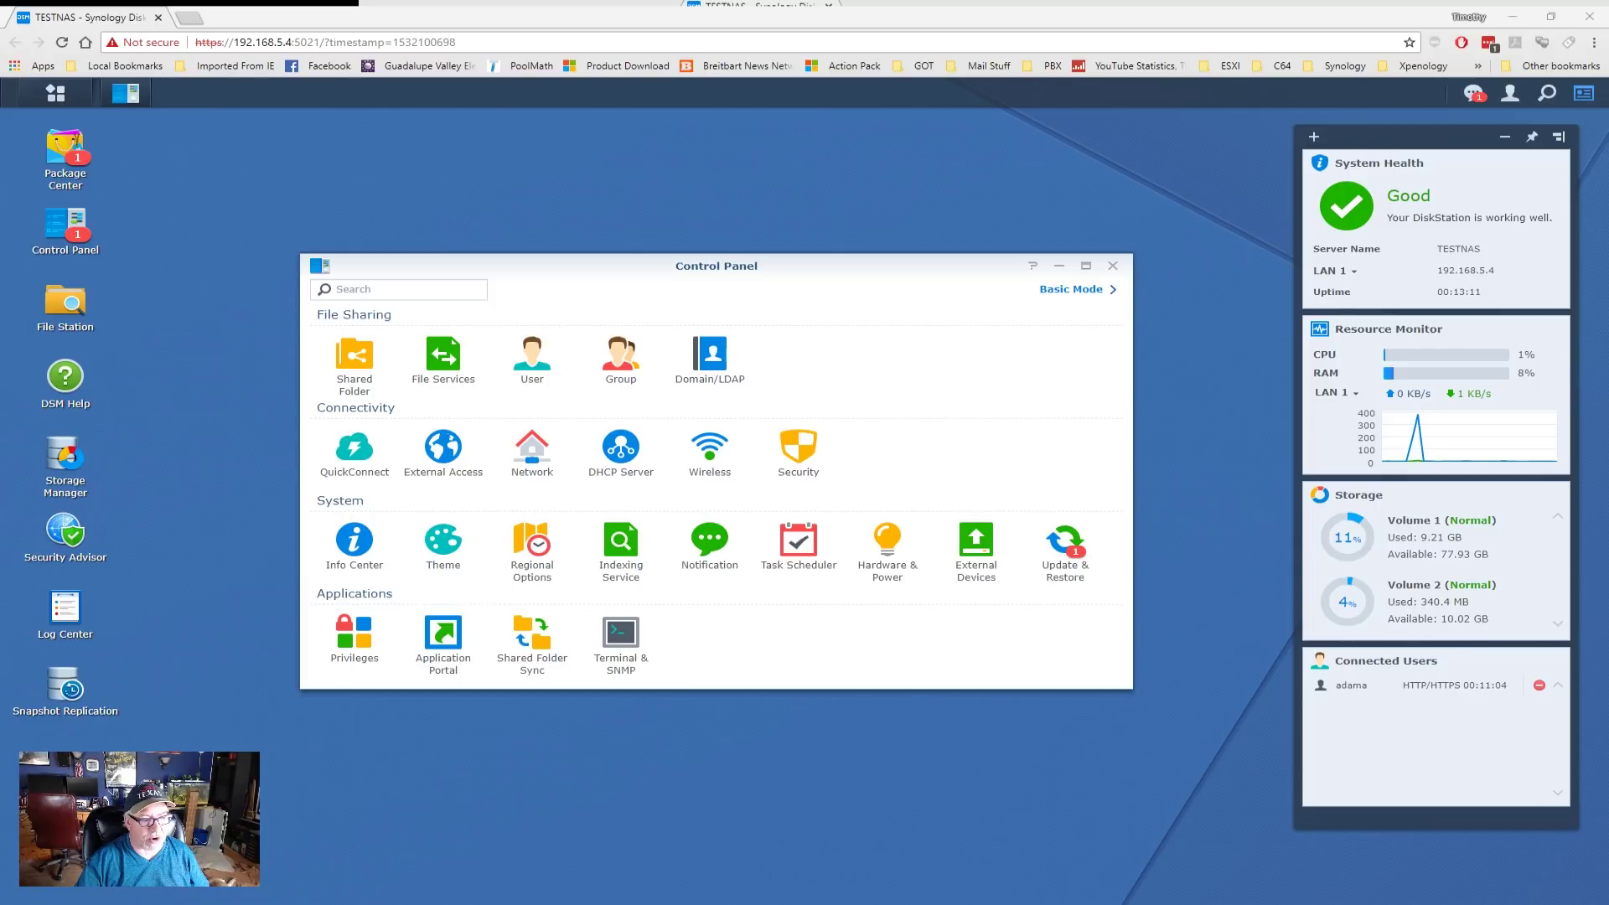
- Enable Join domain in Domain/LDAP with domain MCS.LOCAL and DNS server 192.168.5.1
click(1071, 289)
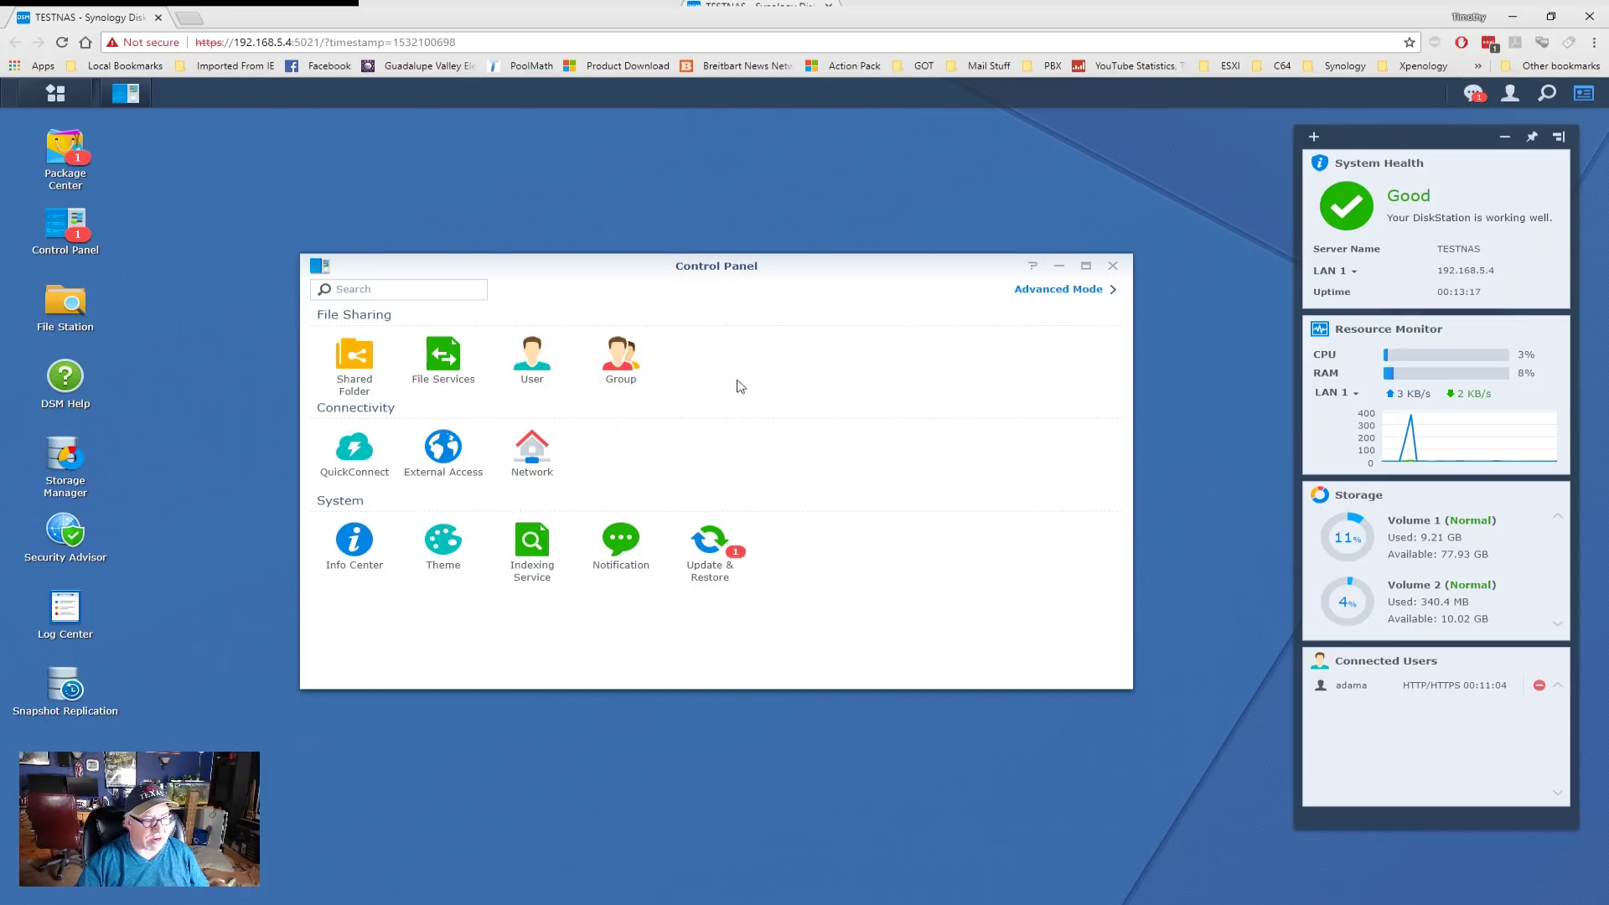
click(1061, 290)
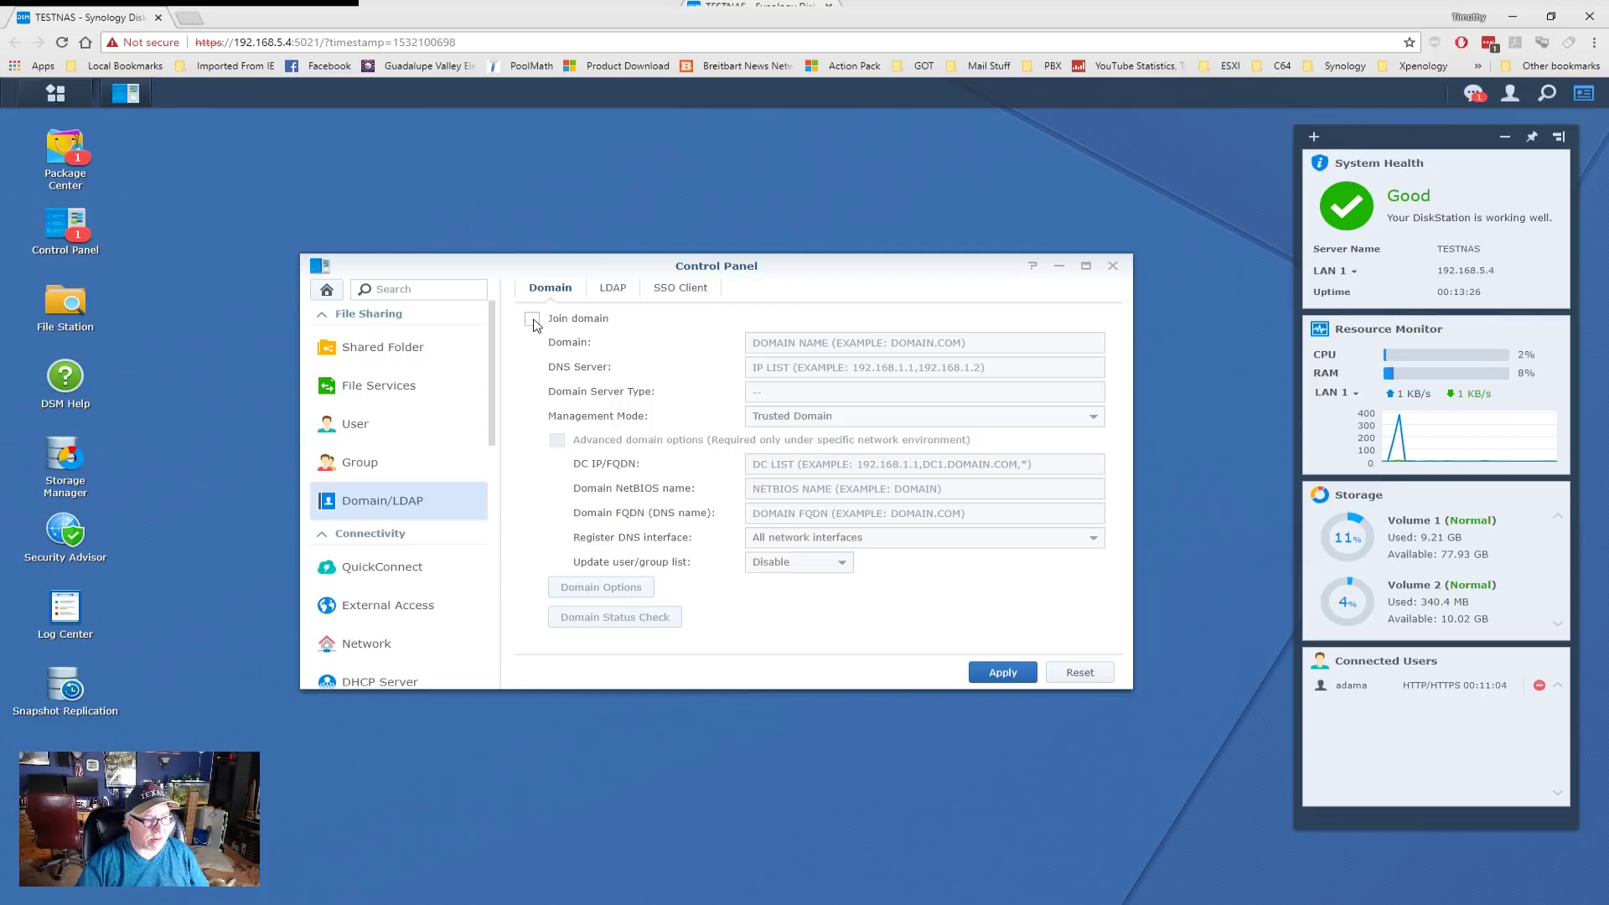
click(533, 320)
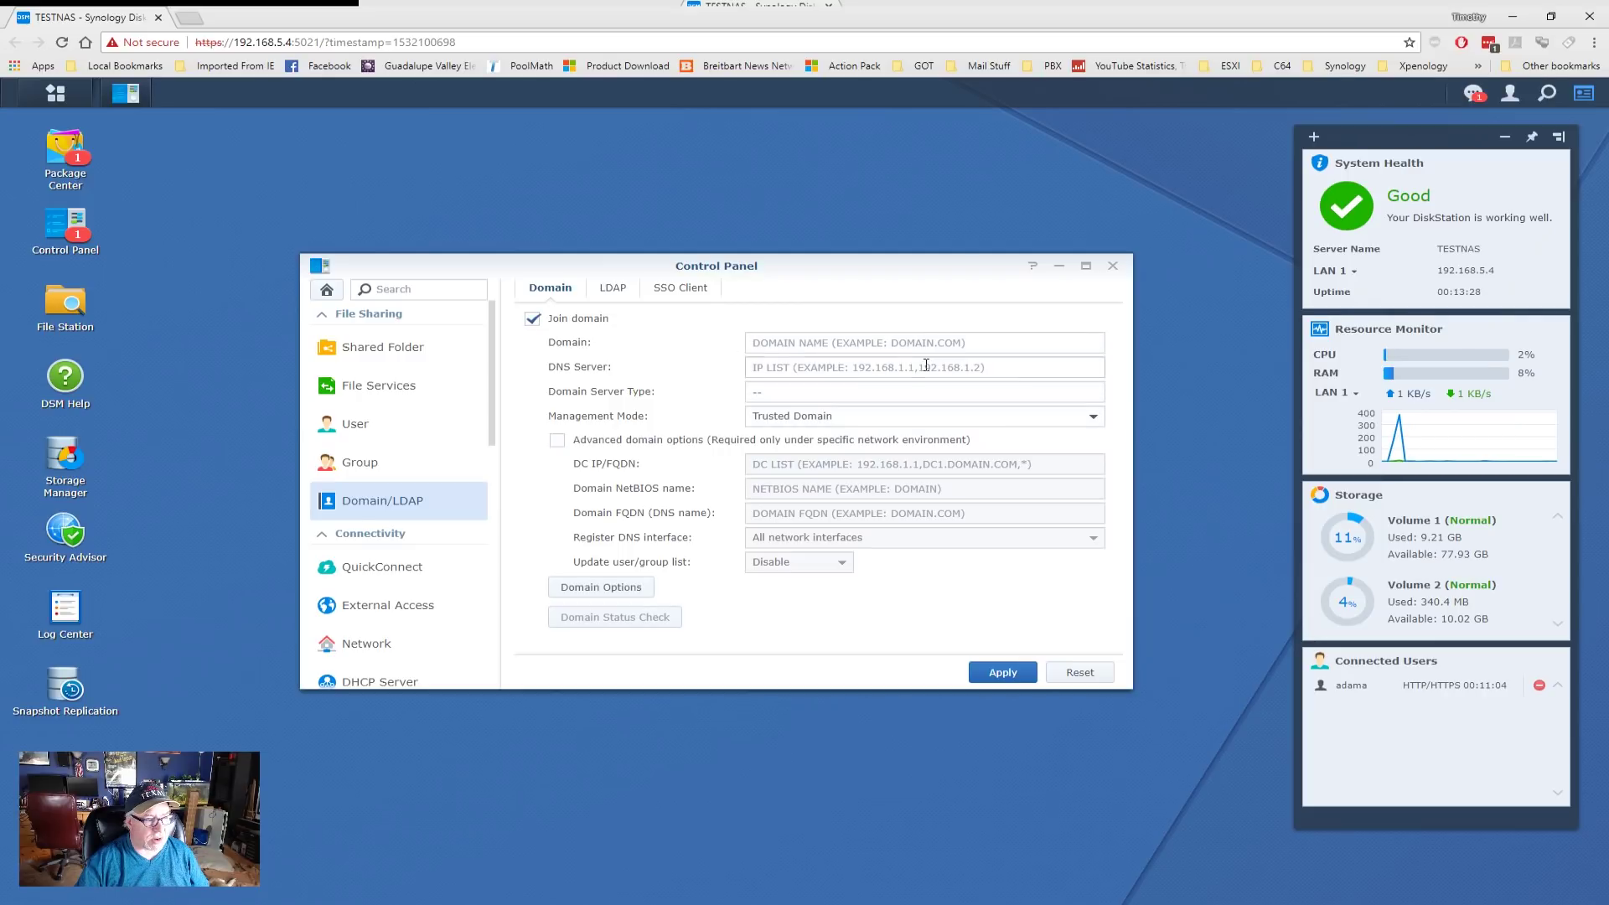
click(839, 343)
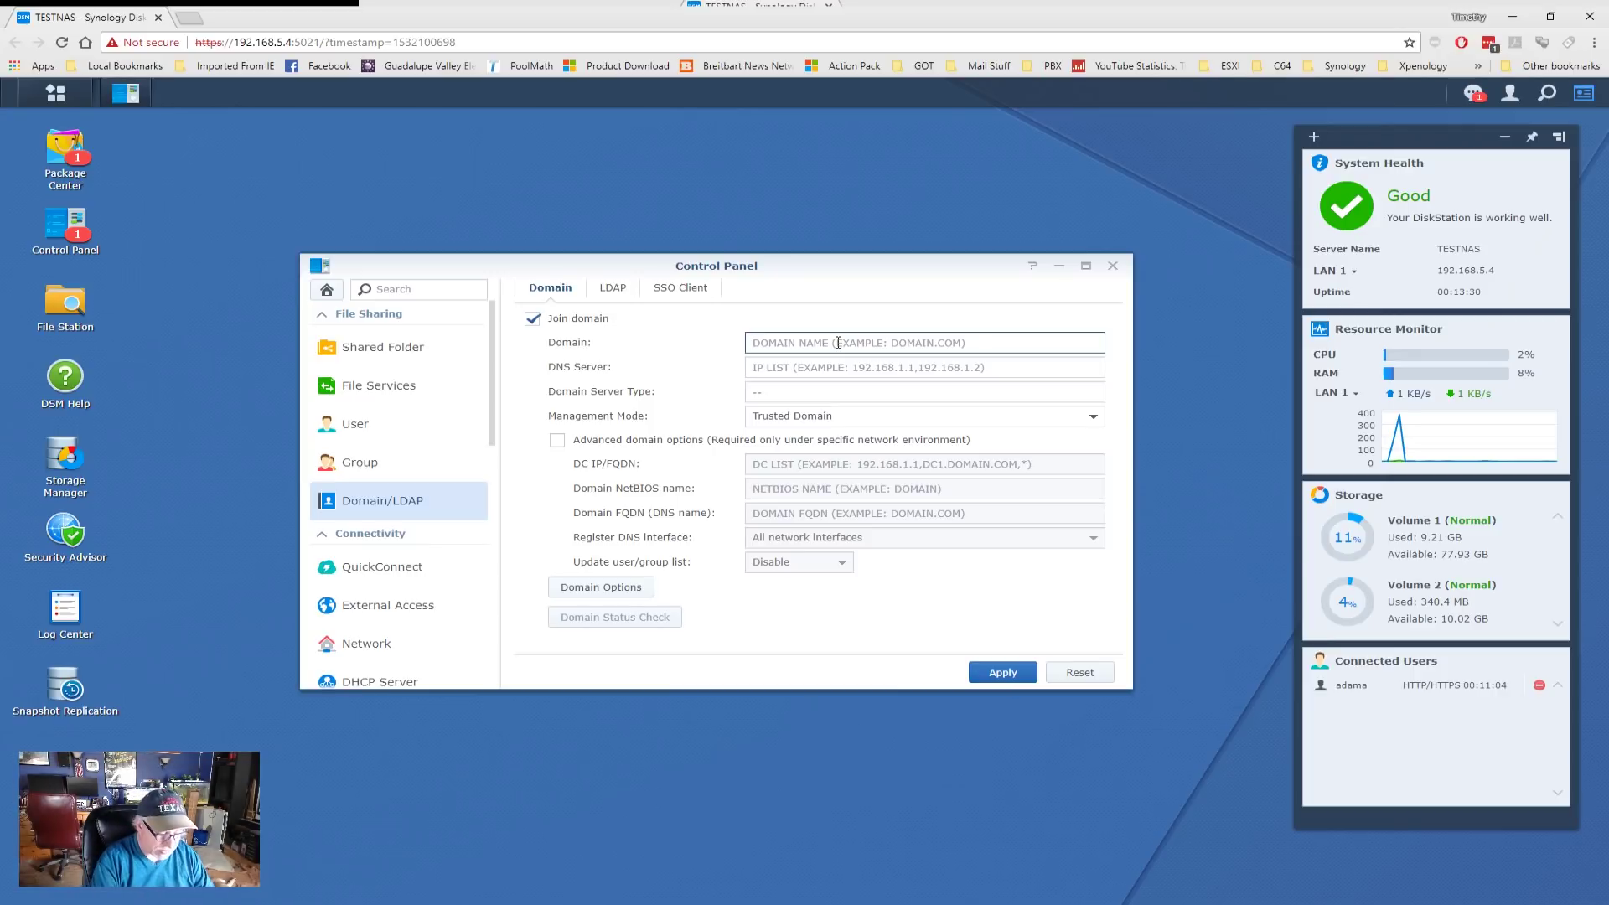
text(MCS.LOCAL)
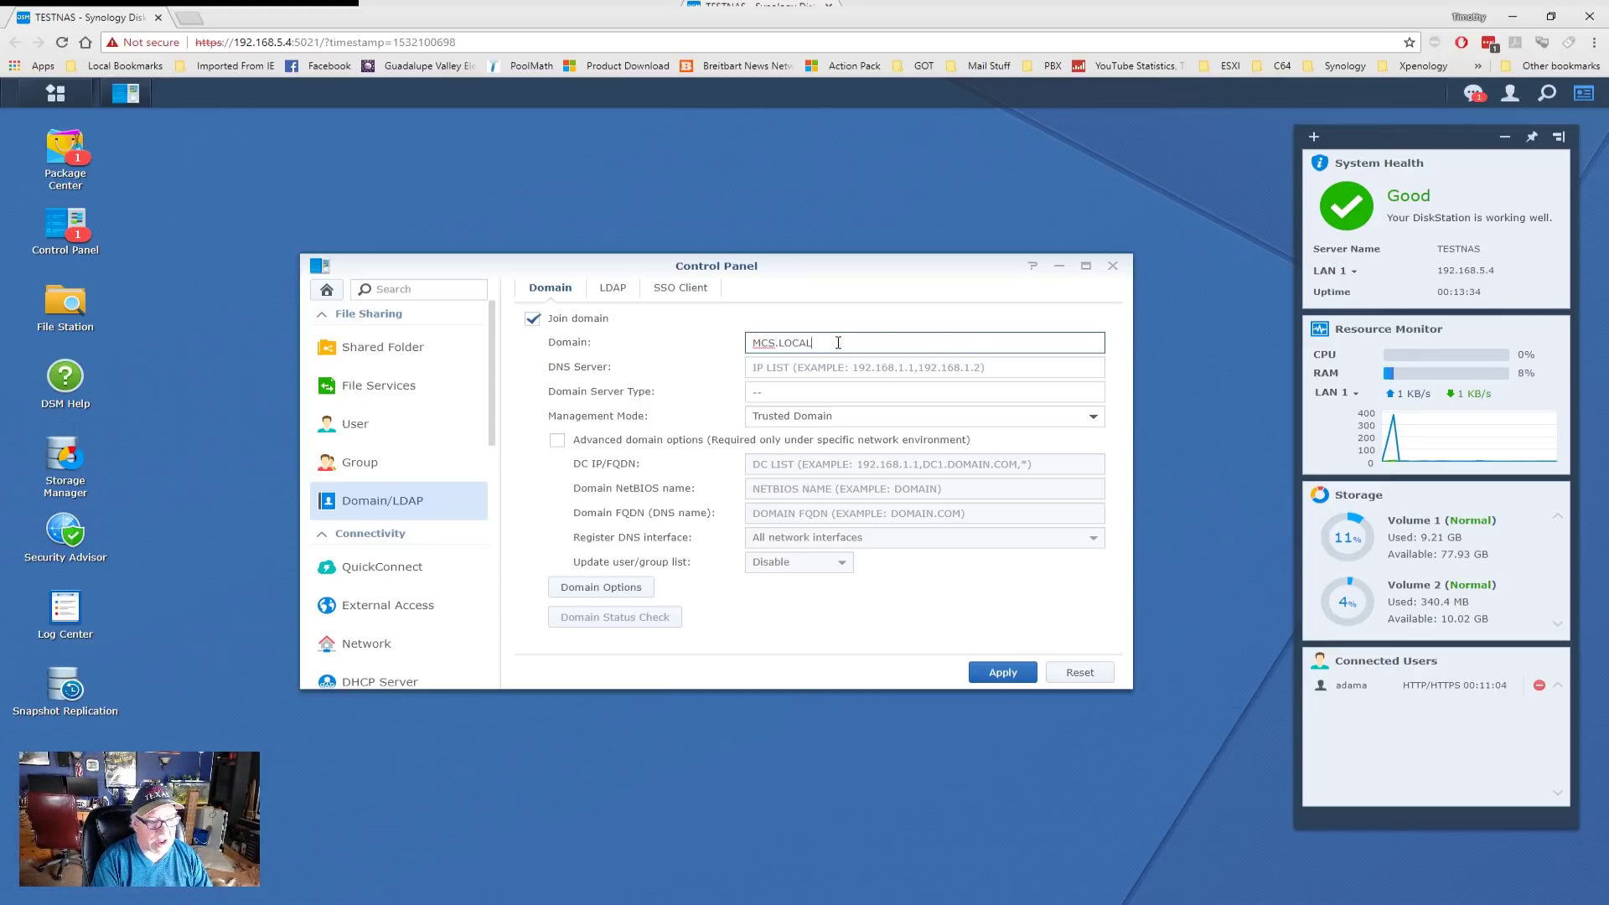
key(Tab)
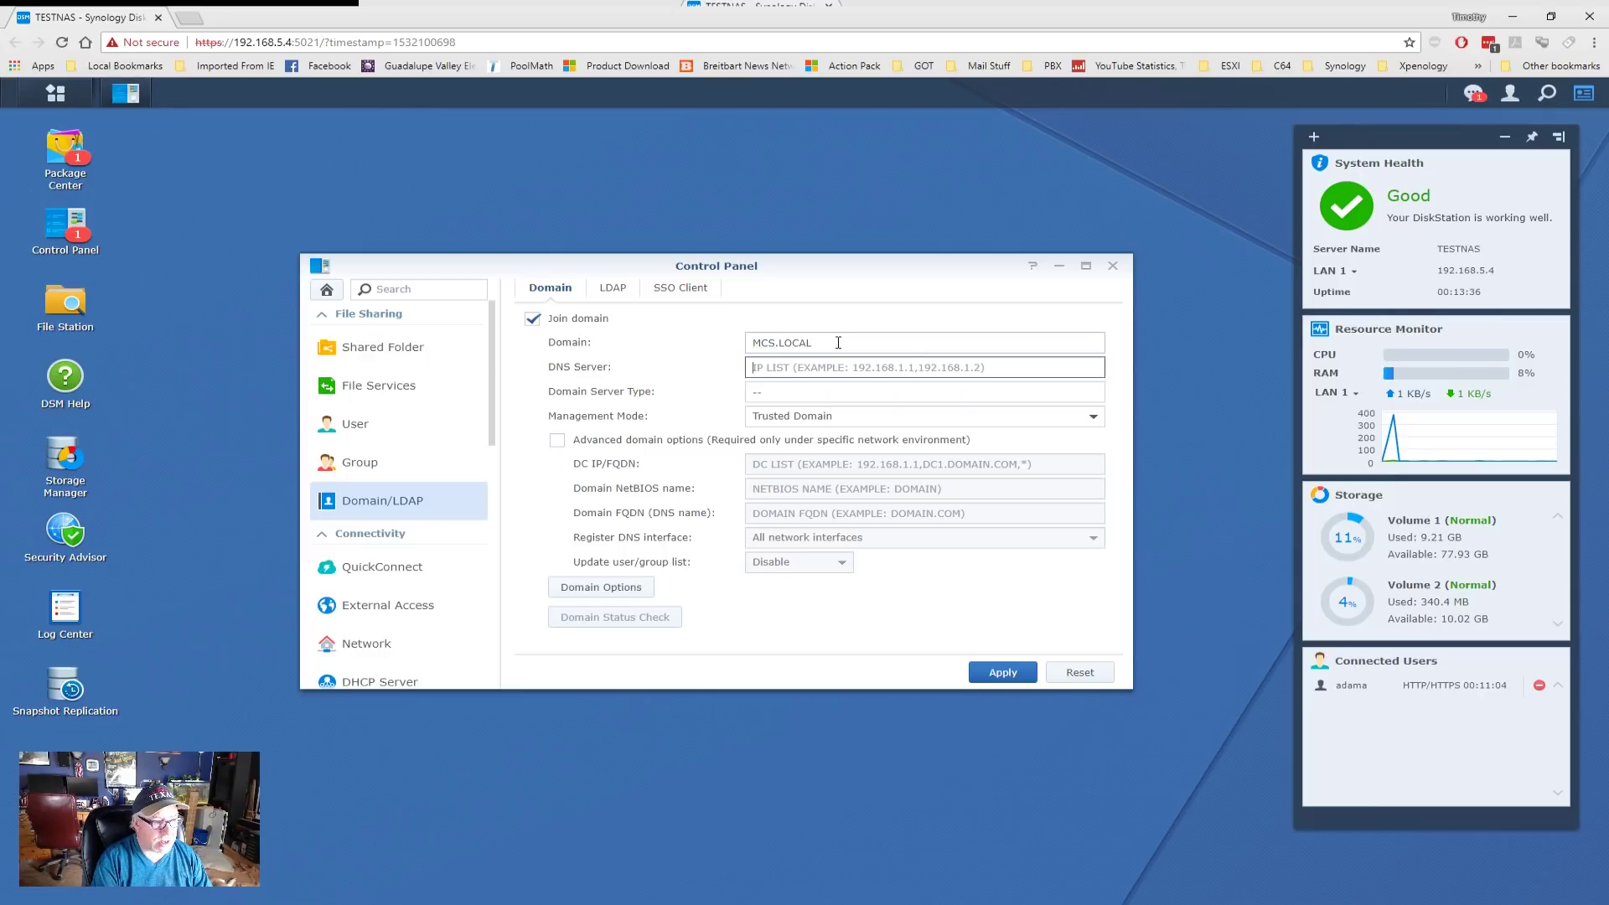
text(1)
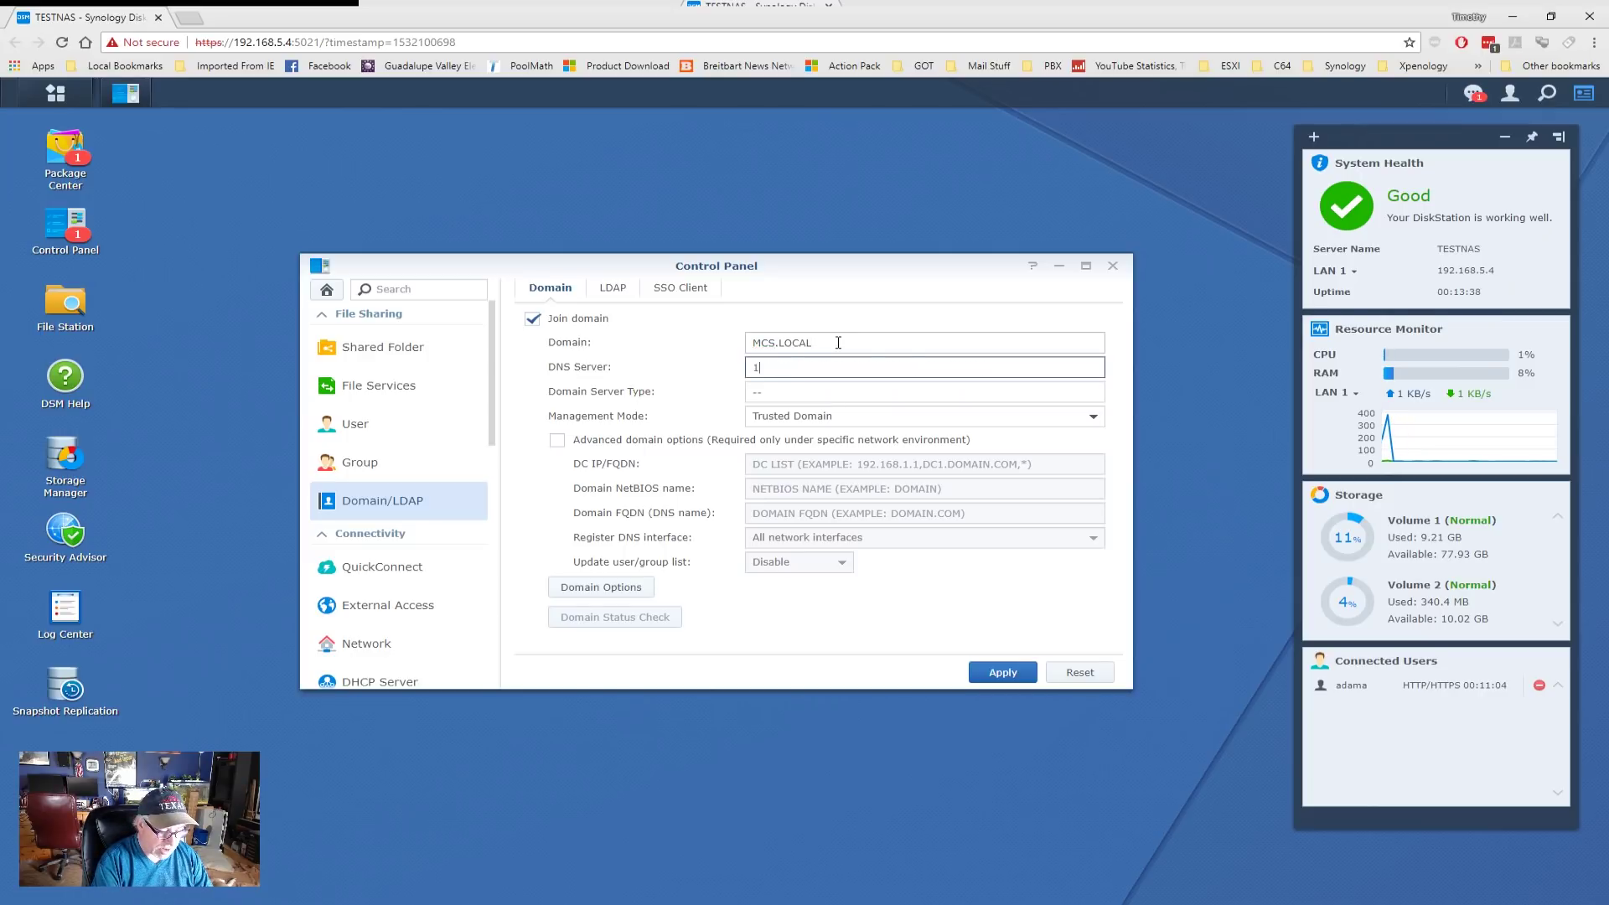
text(92.168.5.1)
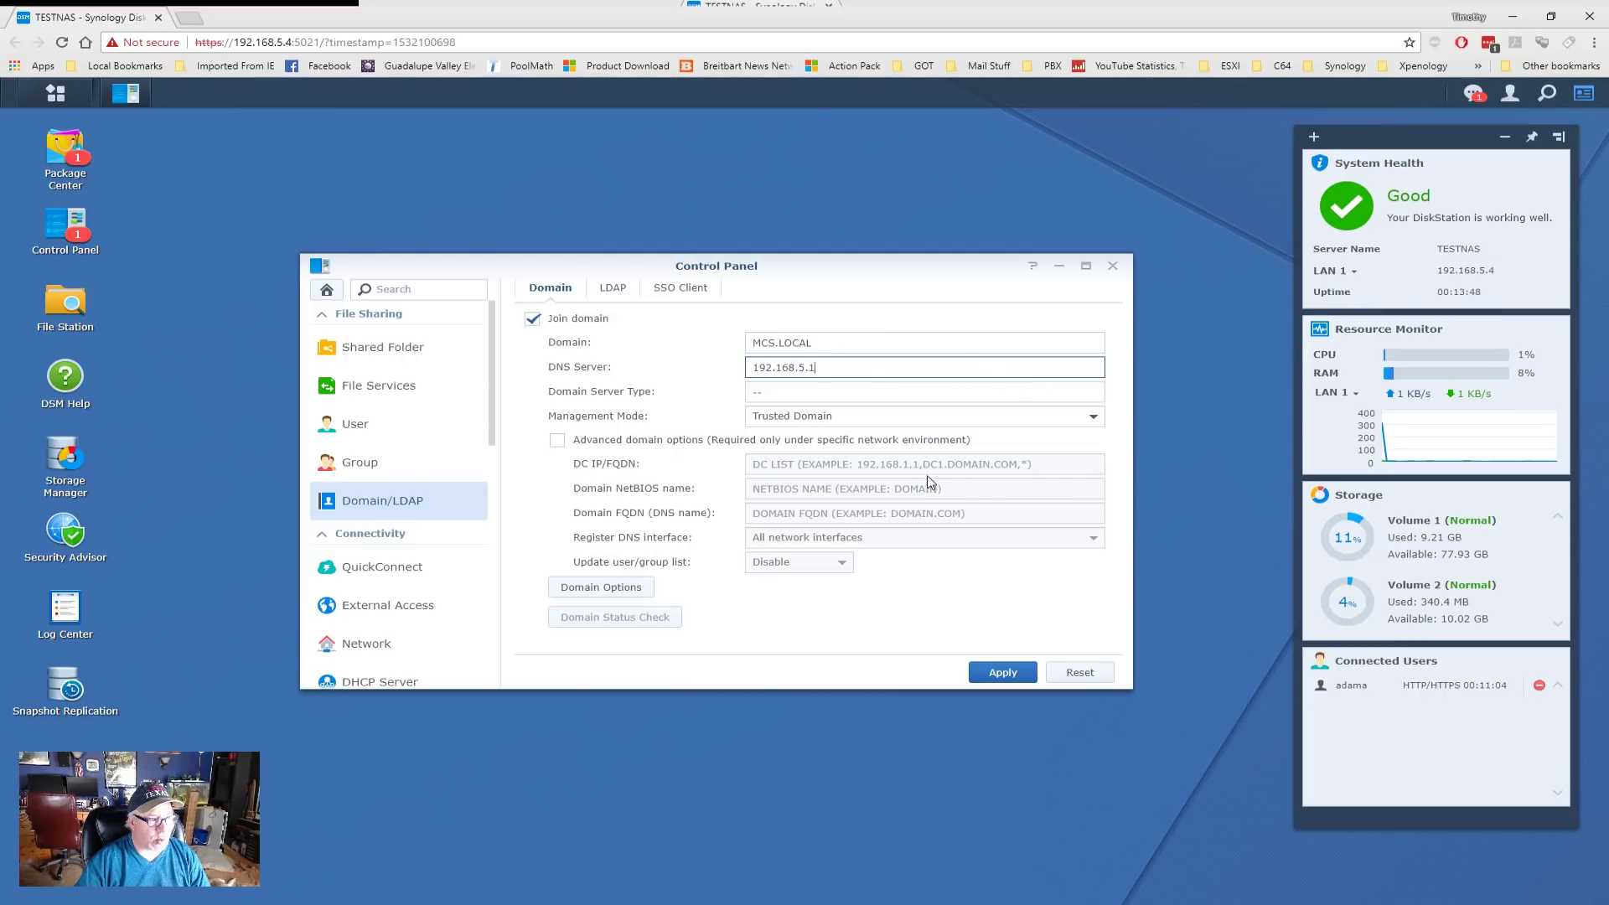
- Leave Domain Options unchanged and apply the domain settings to start joining
click(616, 597)
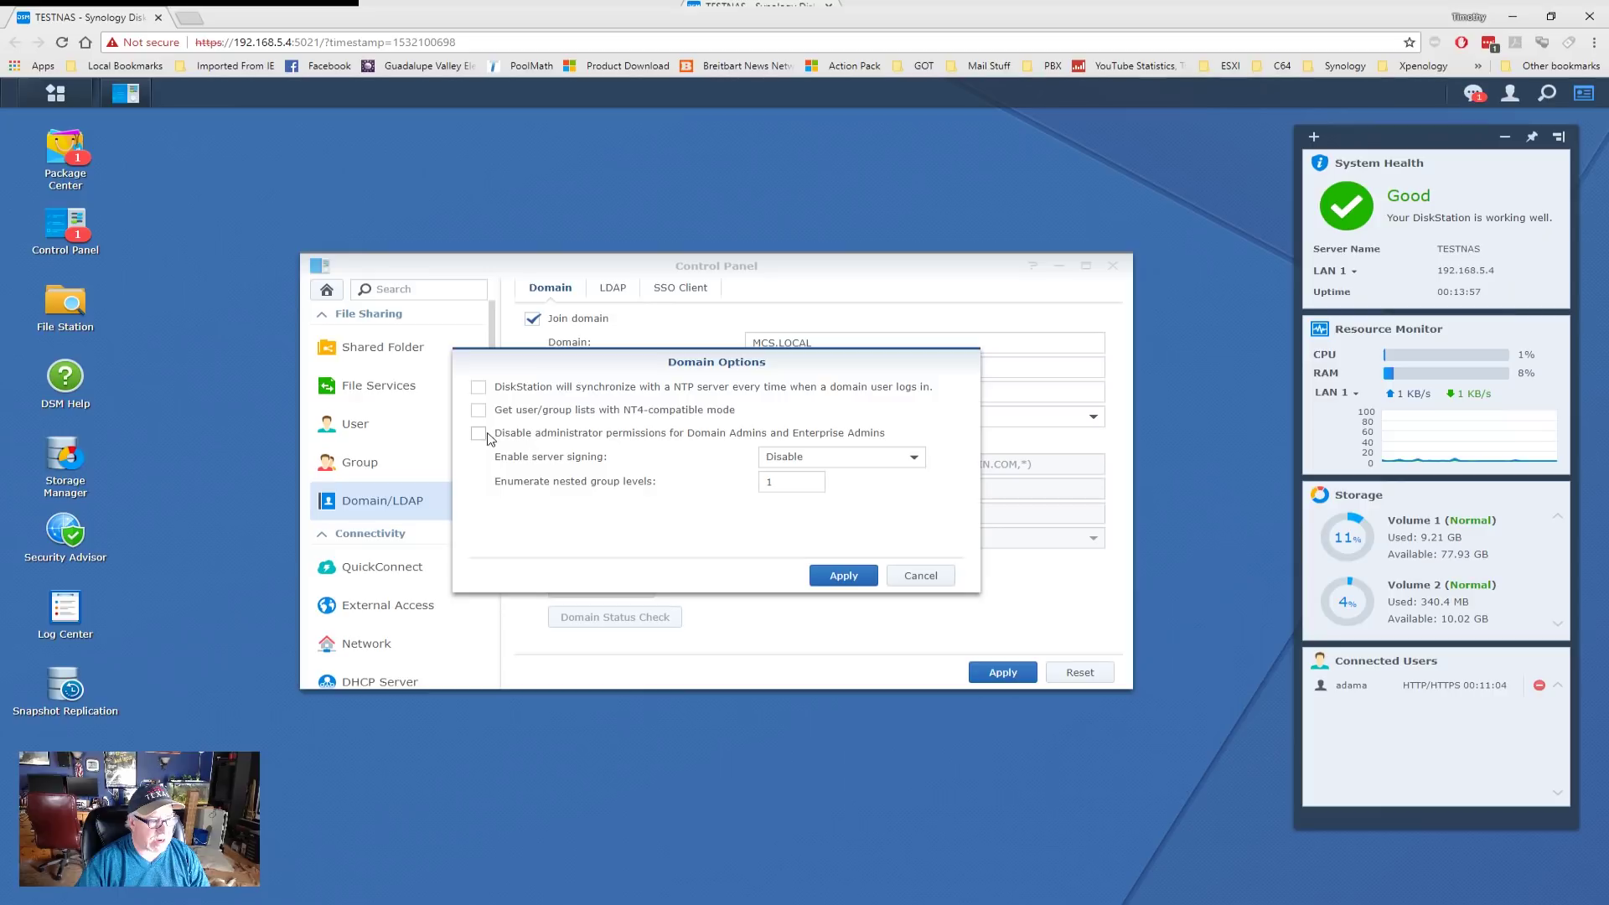
click(919, 577)
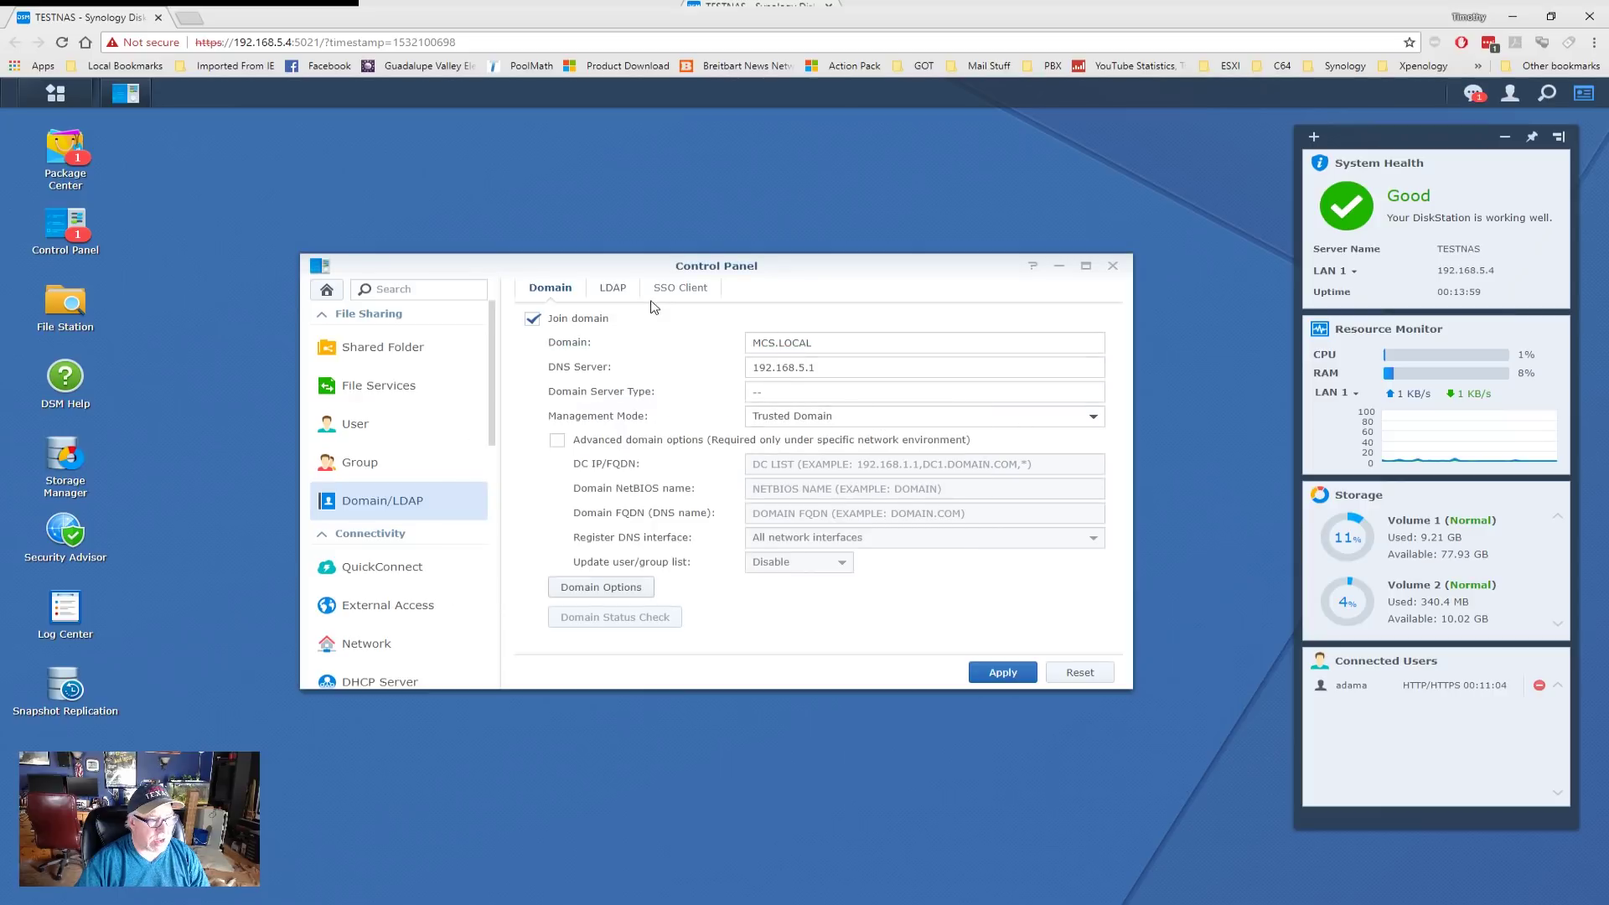
click(1002, 675)
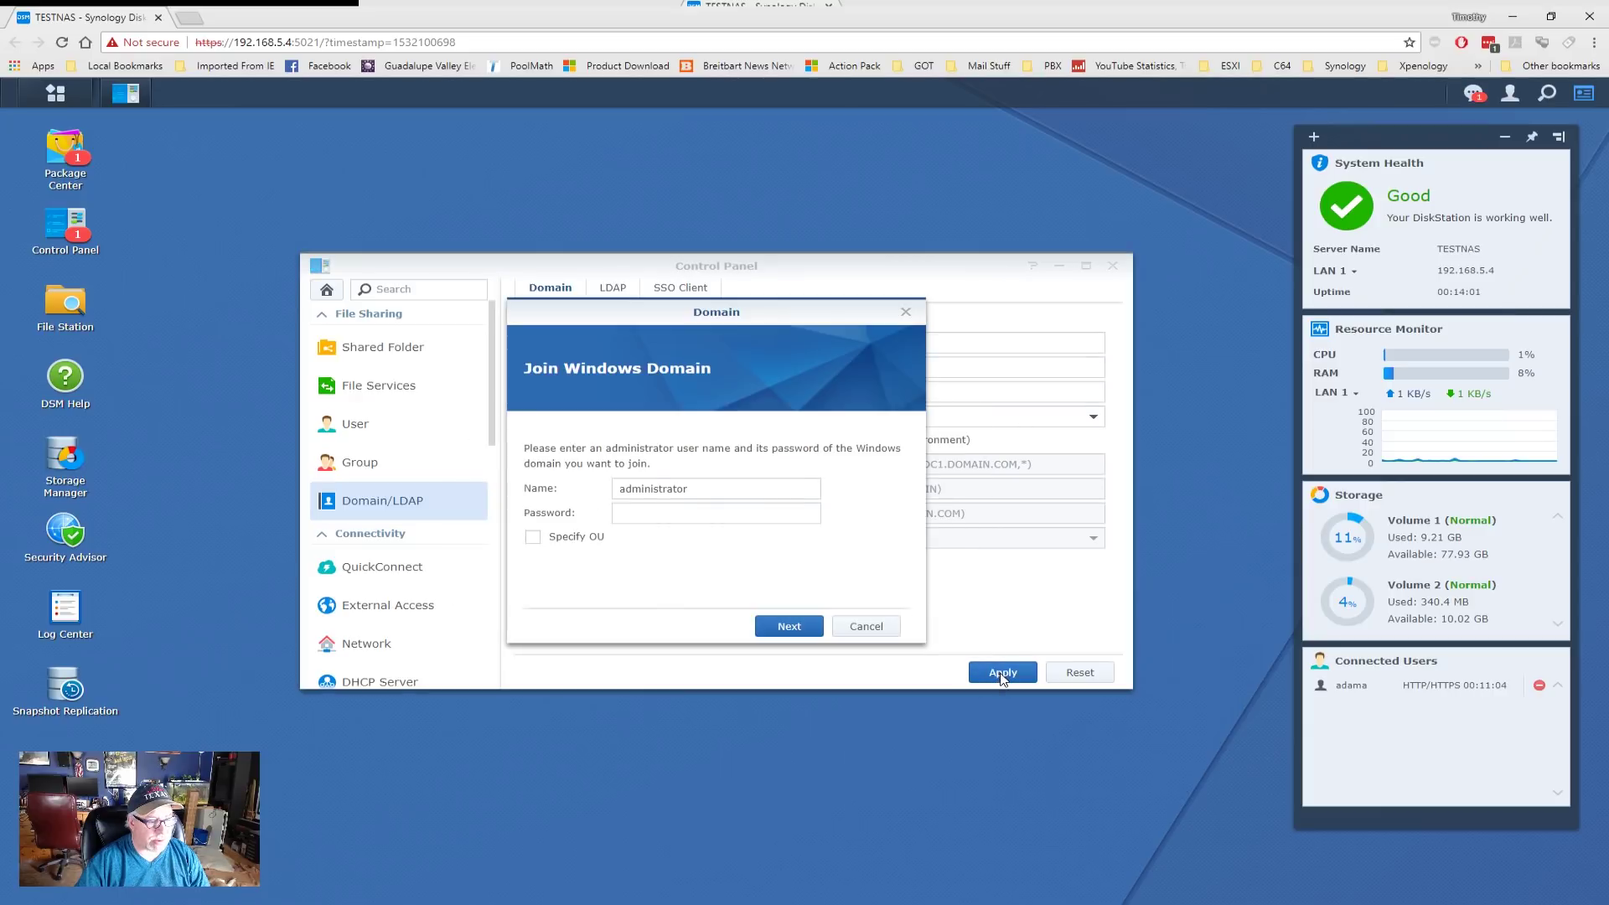
- Replace the prefilled name with the domain admin account, enter its password and continue
double_click(709, 489)
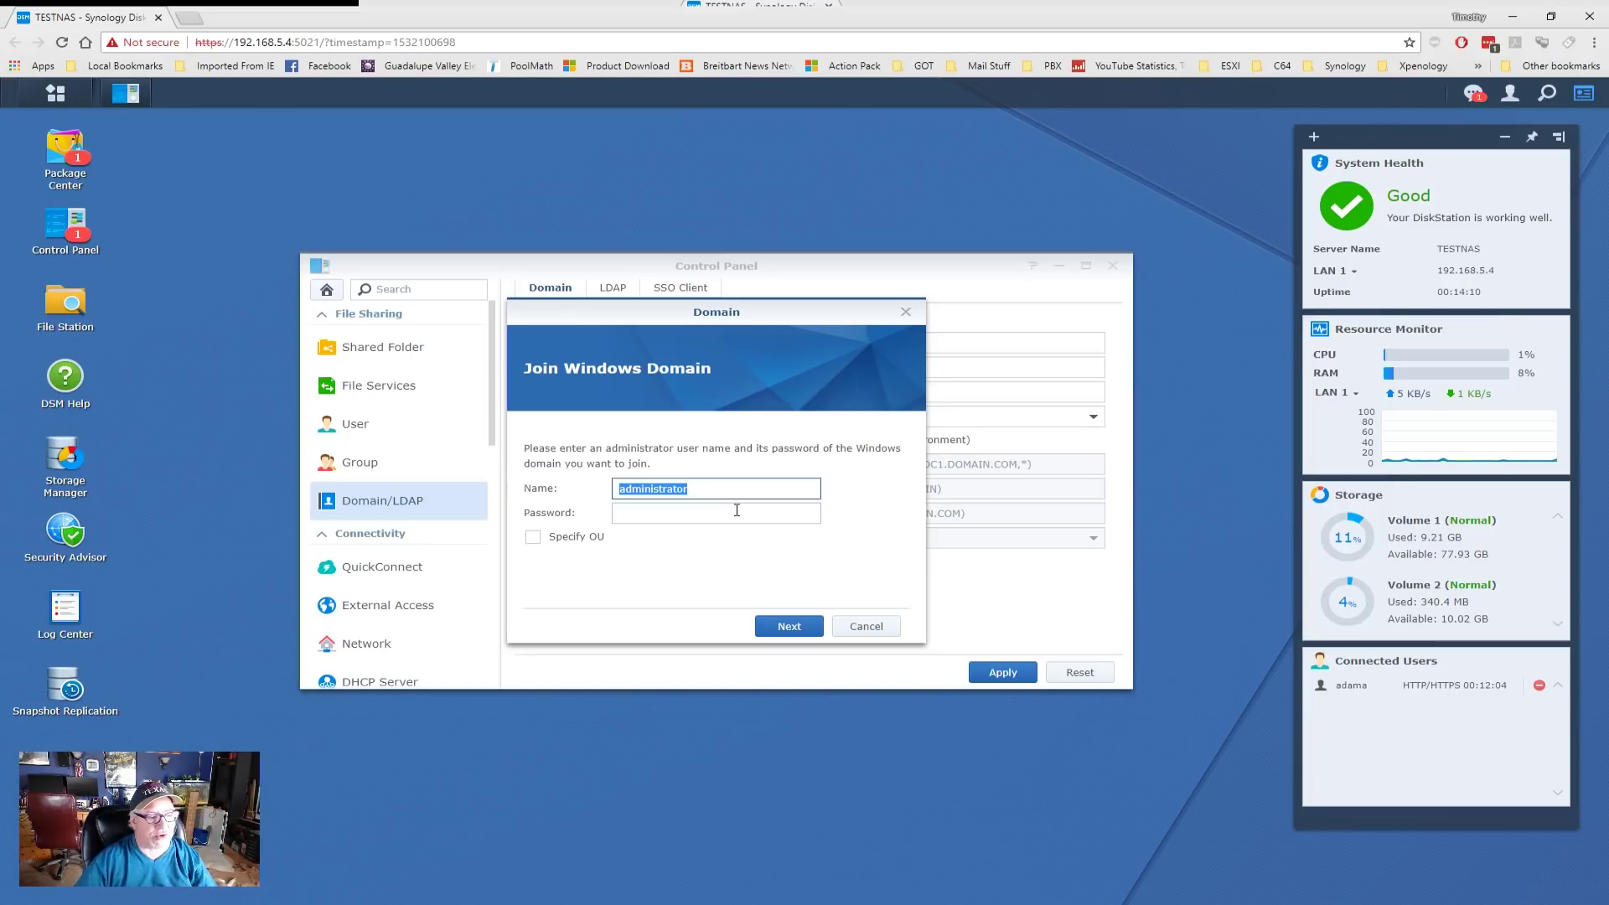
text(adama)
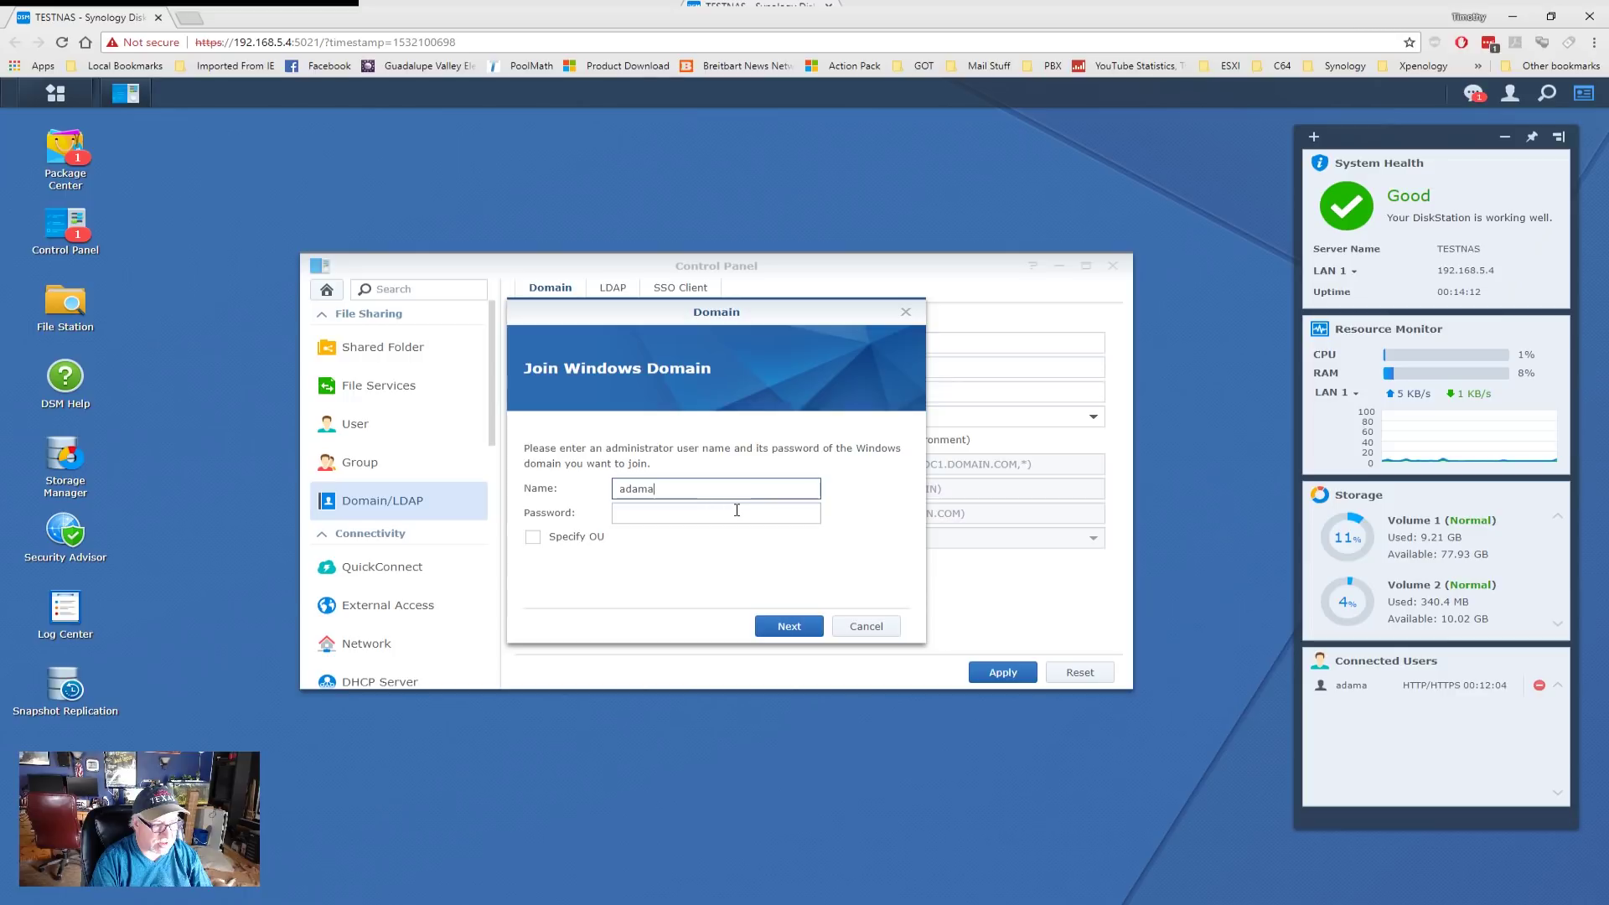
key(Tab)
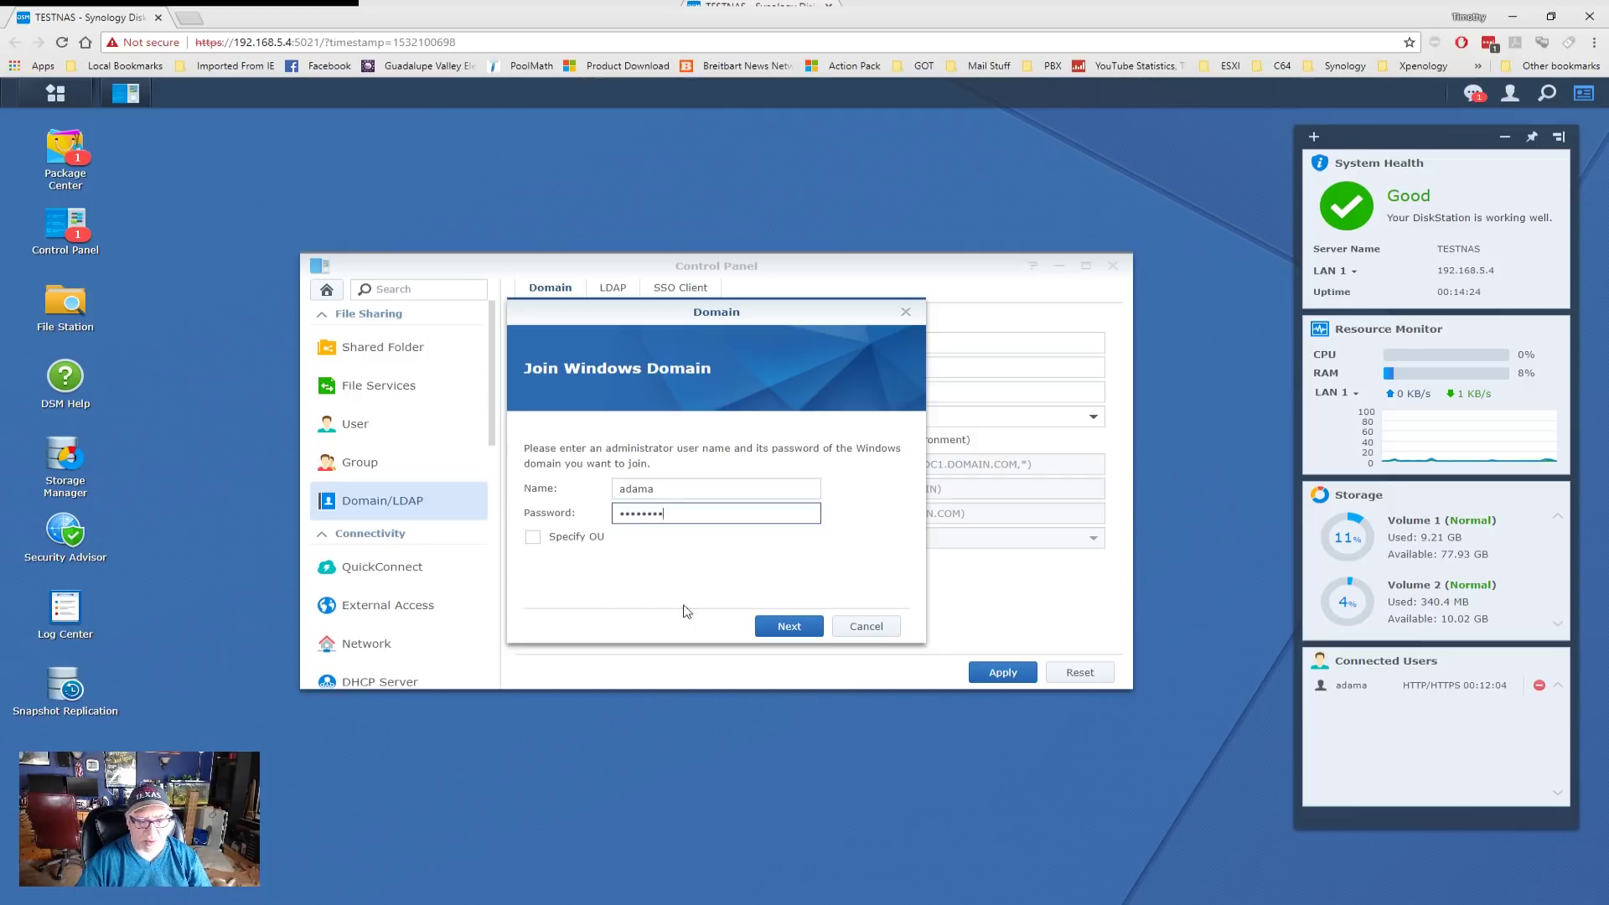
click(789, 627)
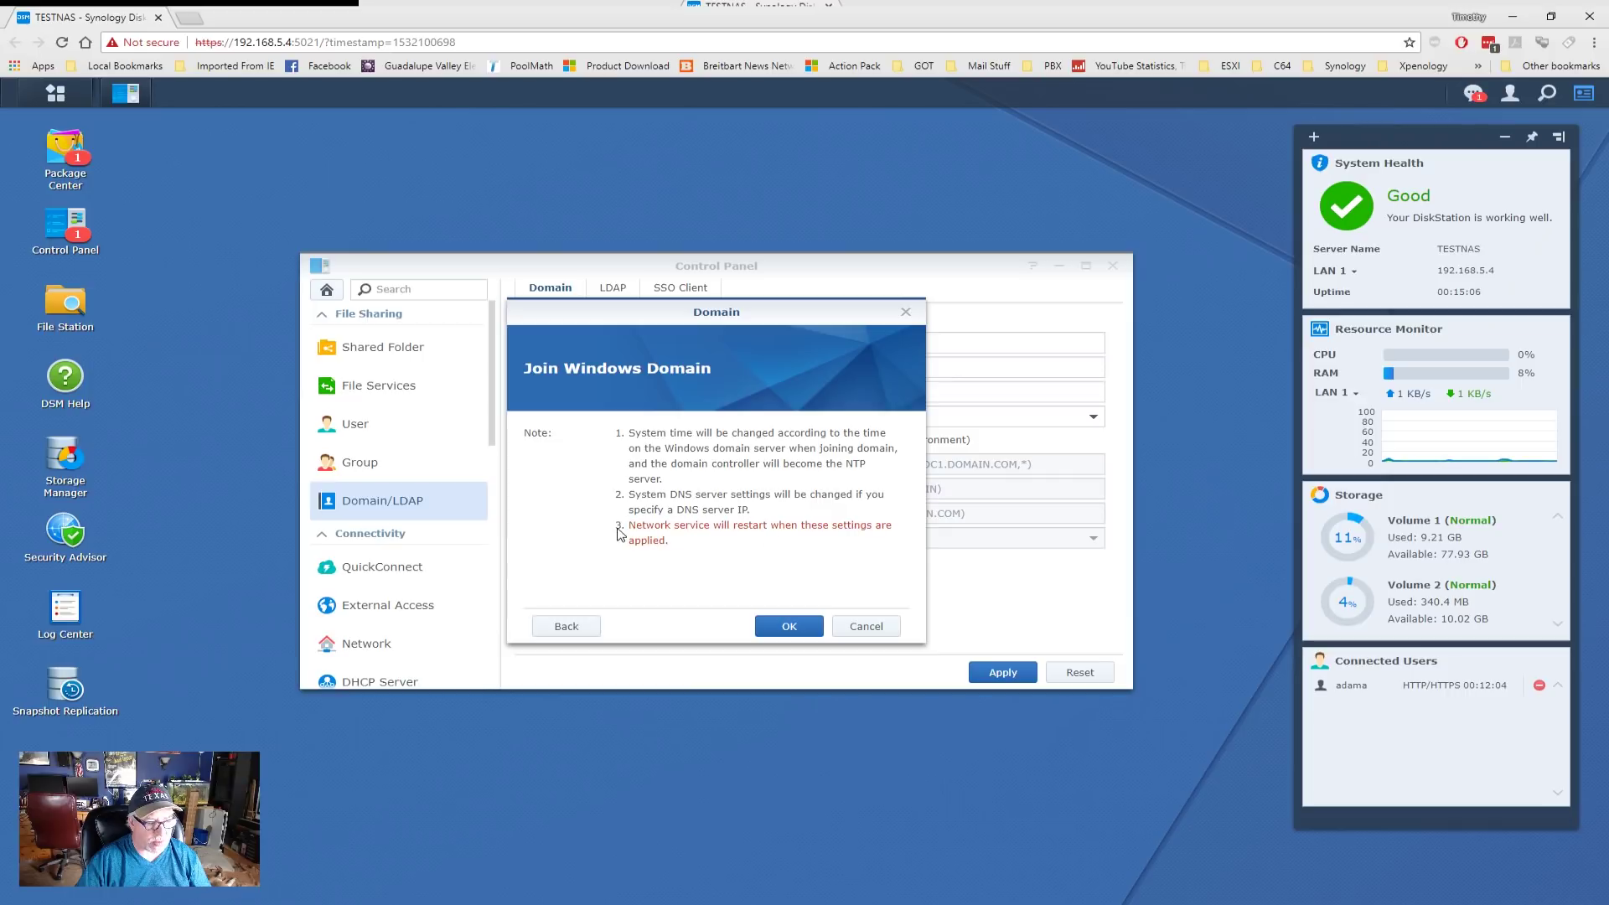
- Confirm the MCS.LOCAL join and close the Domain Status Check once all items pass
click(796, 629)
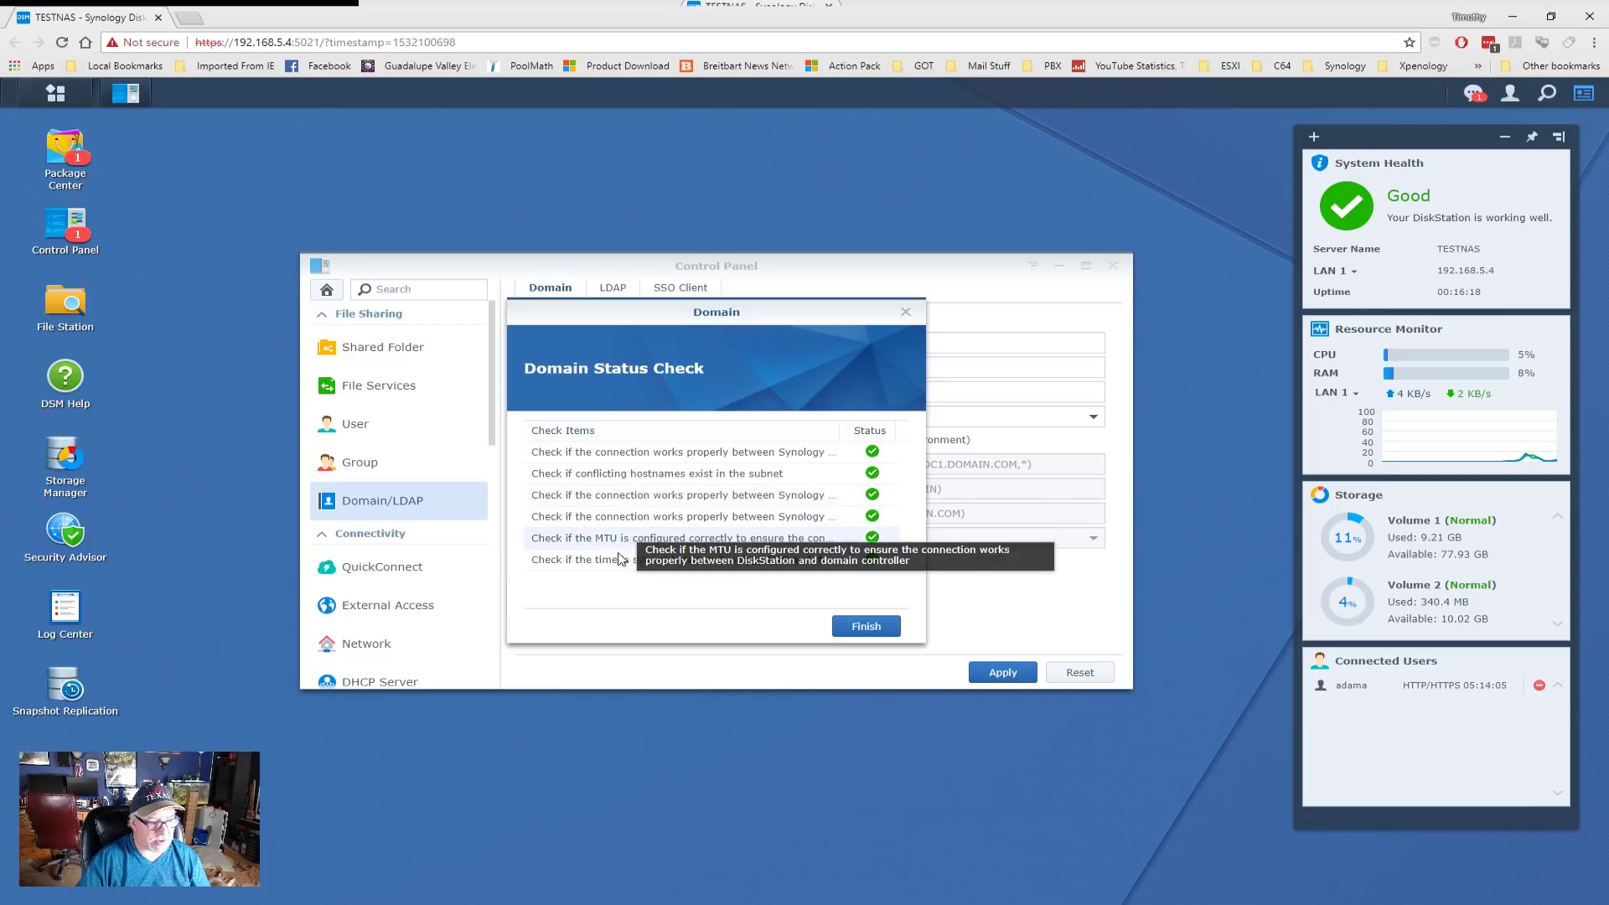
click(868, 629)
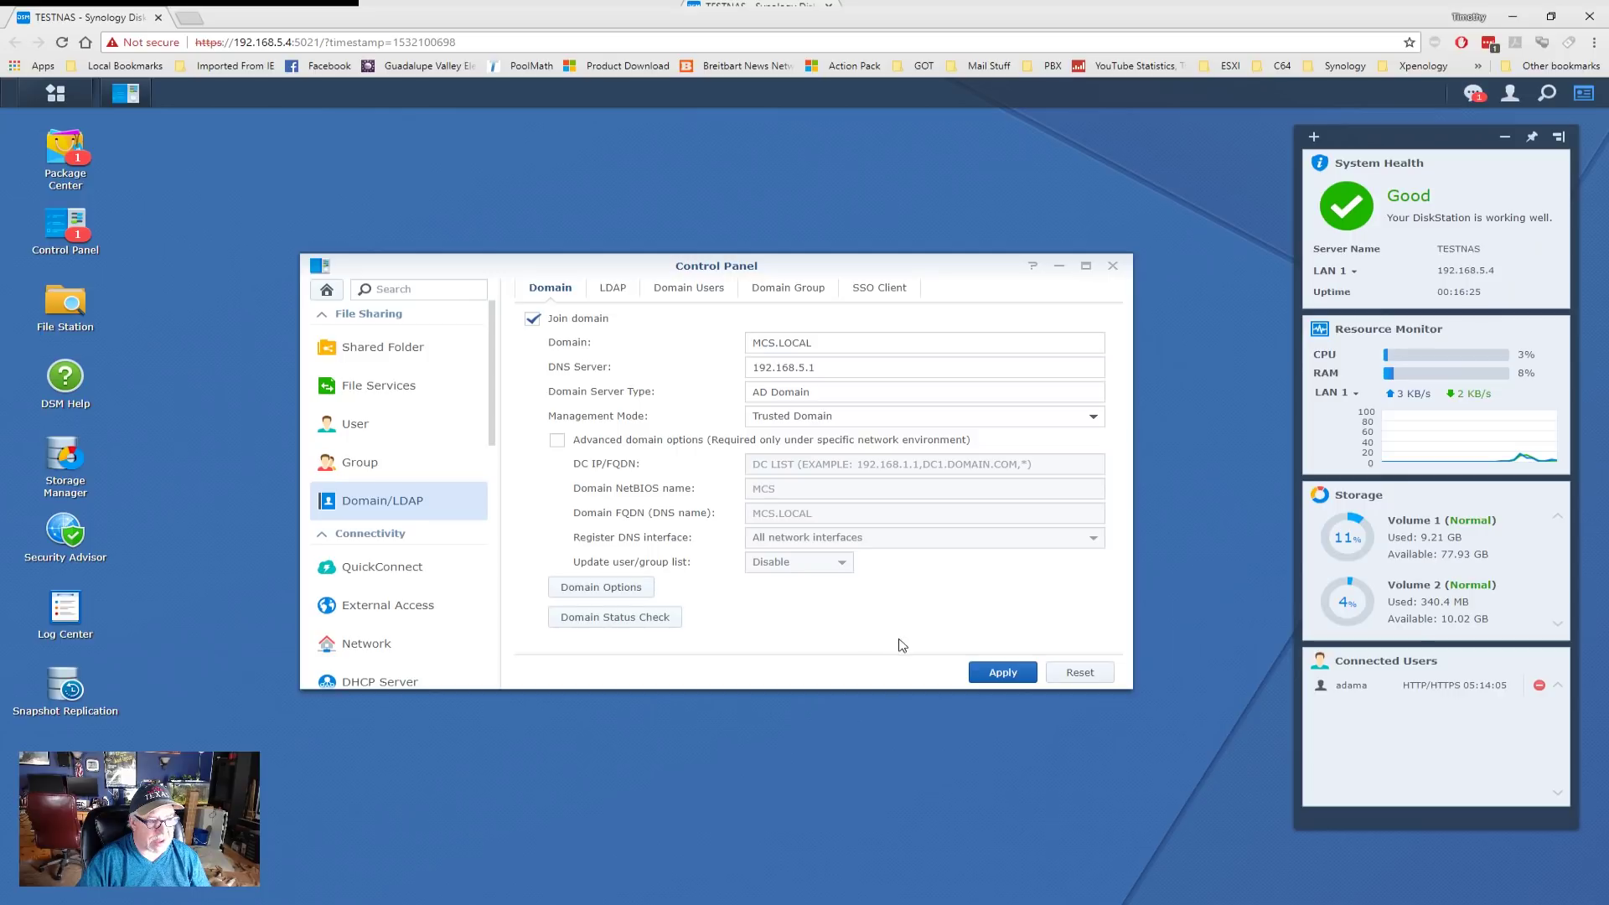
- Browse the Domain Users and Domain Group lists, then return to the Domain tab
click(690, 288)
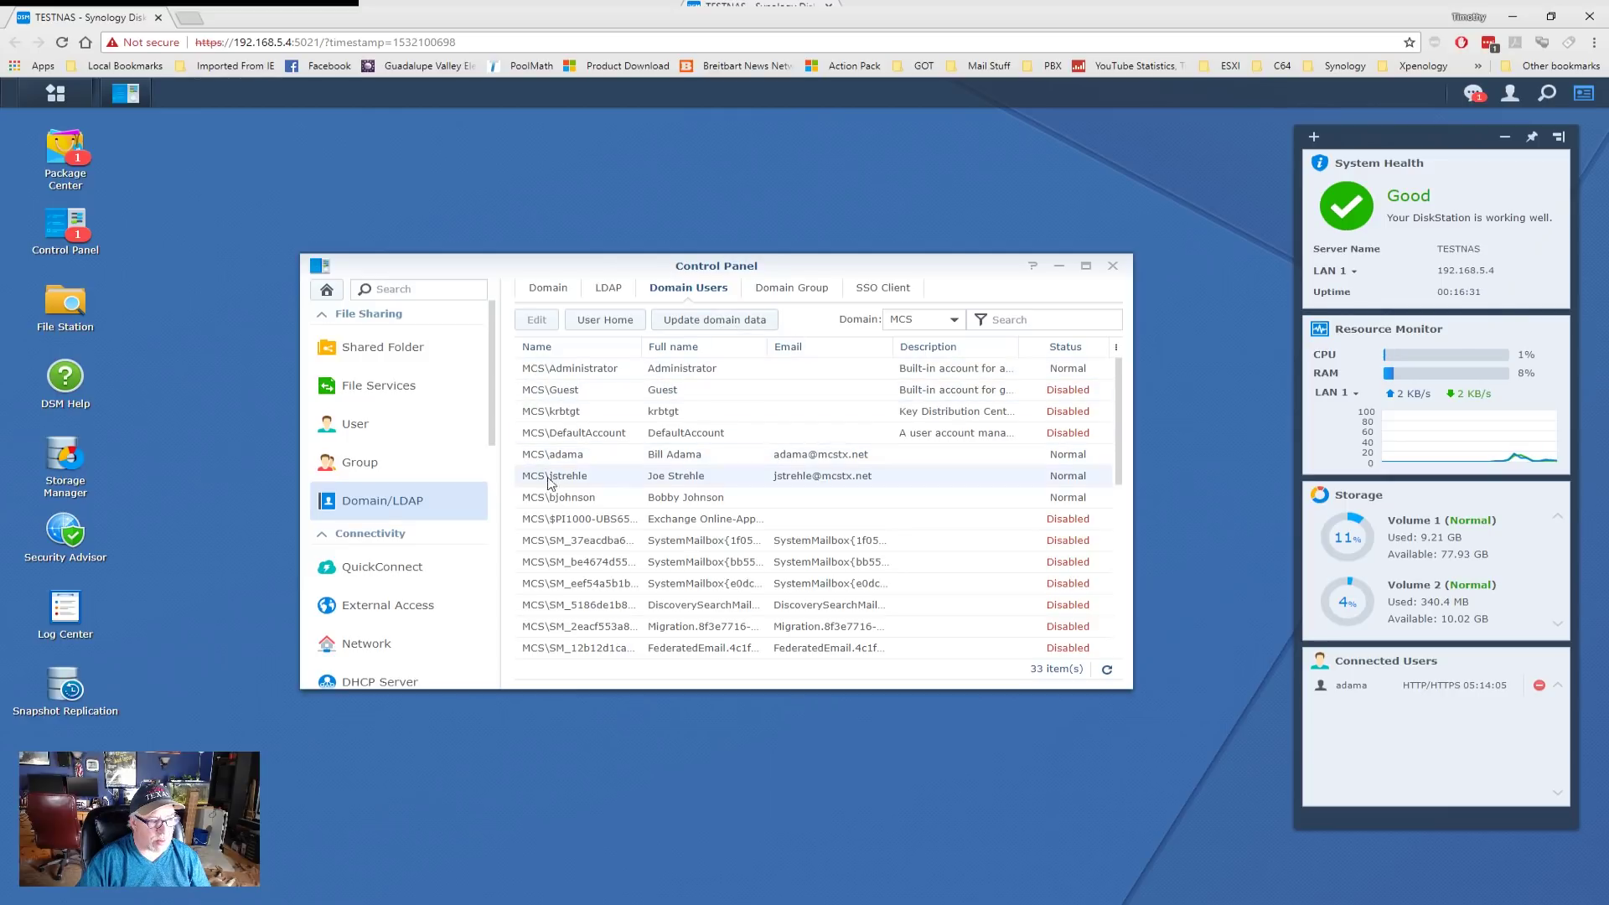
scroll(550, 502, down, 5)
scroll(551, 506, up, 5)
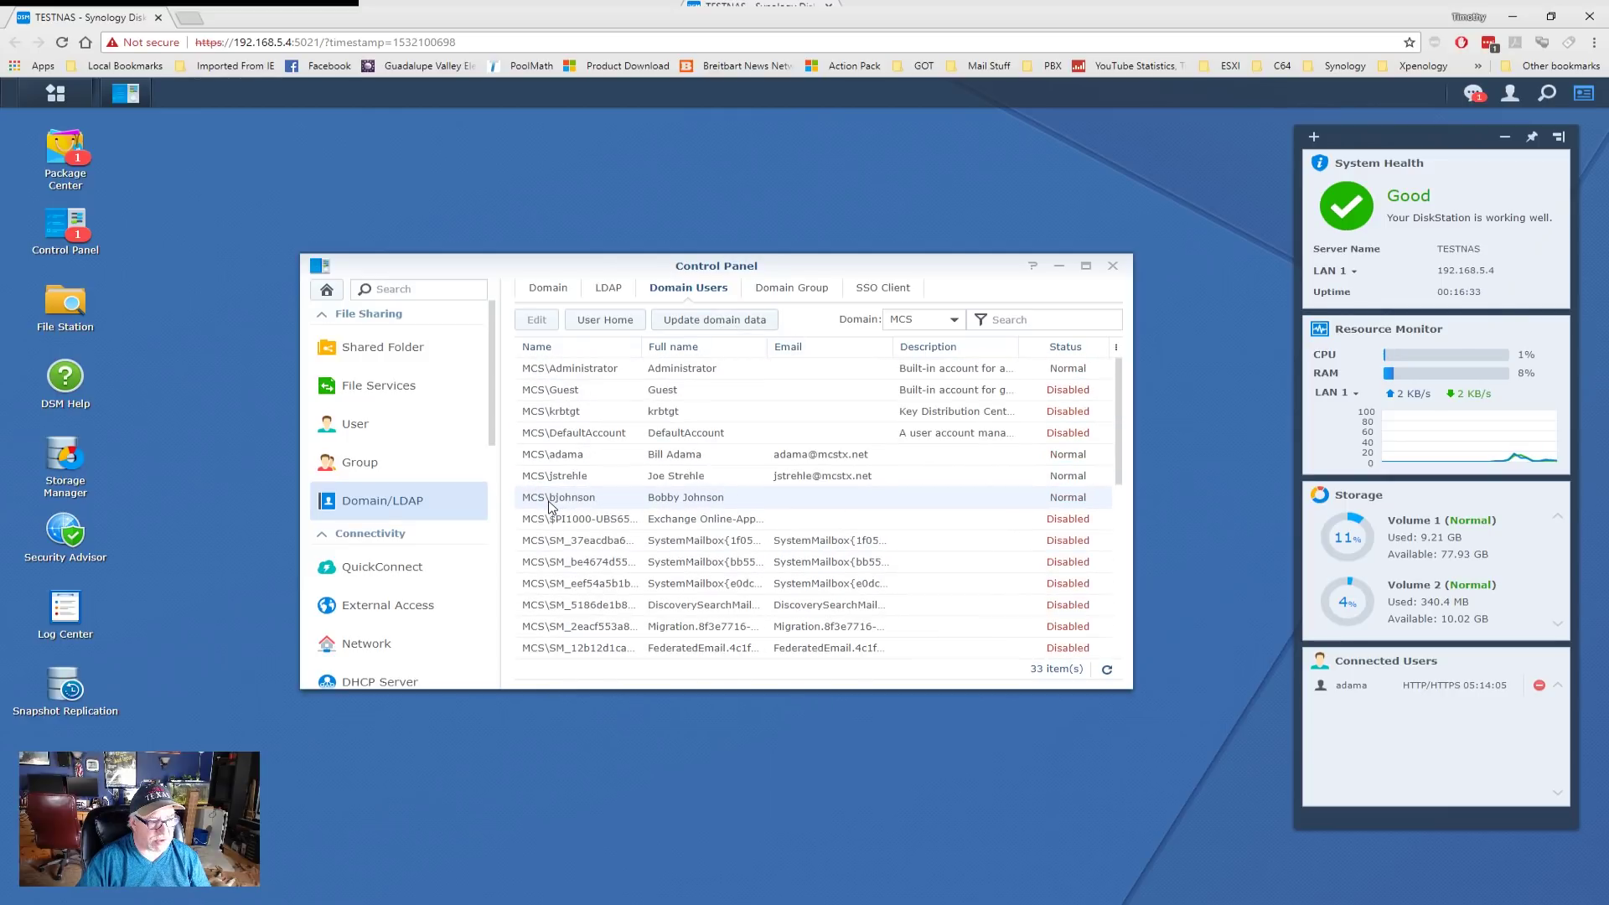
scroll(551, 506, down, 5)
scroll(551, 506, up, 5)
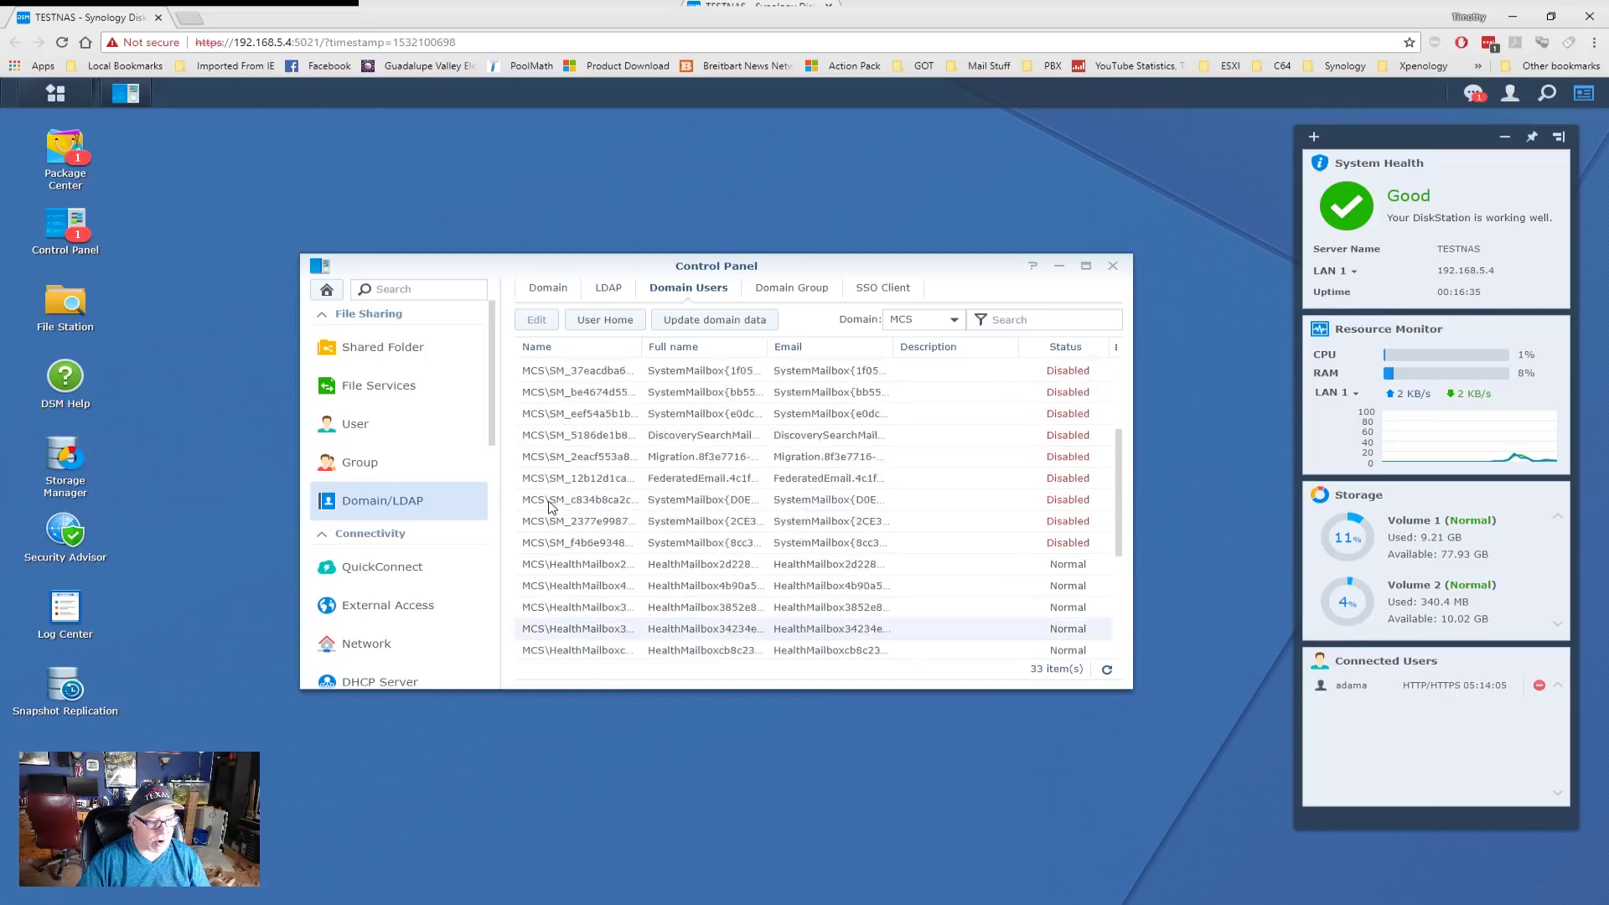
click(806, 287)
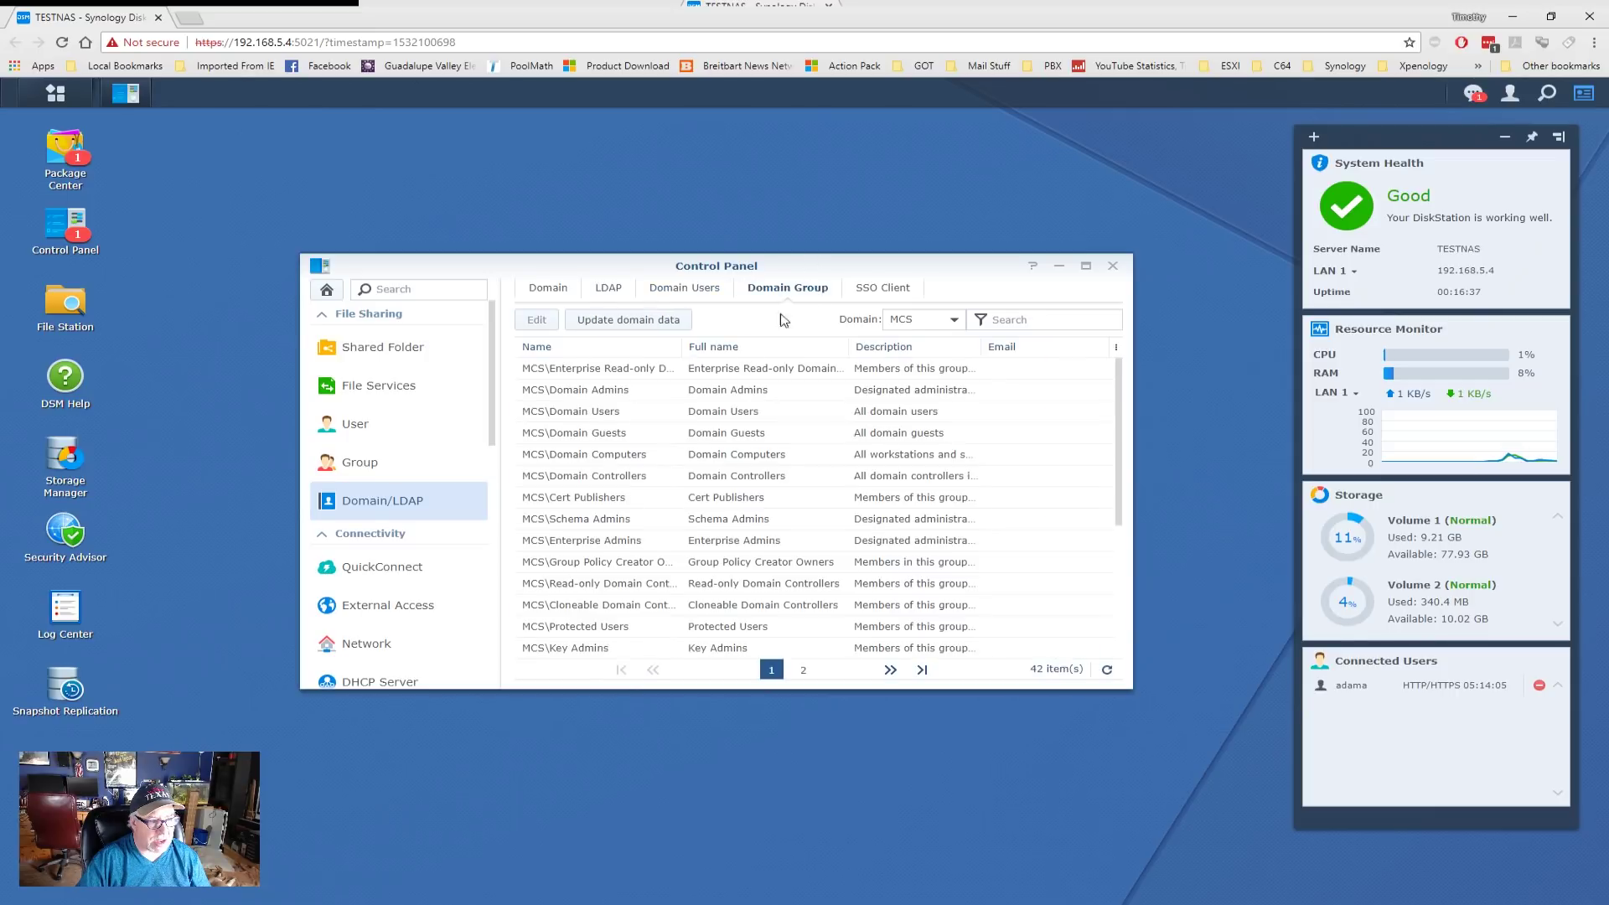
scroll(594, 447, down, 5)
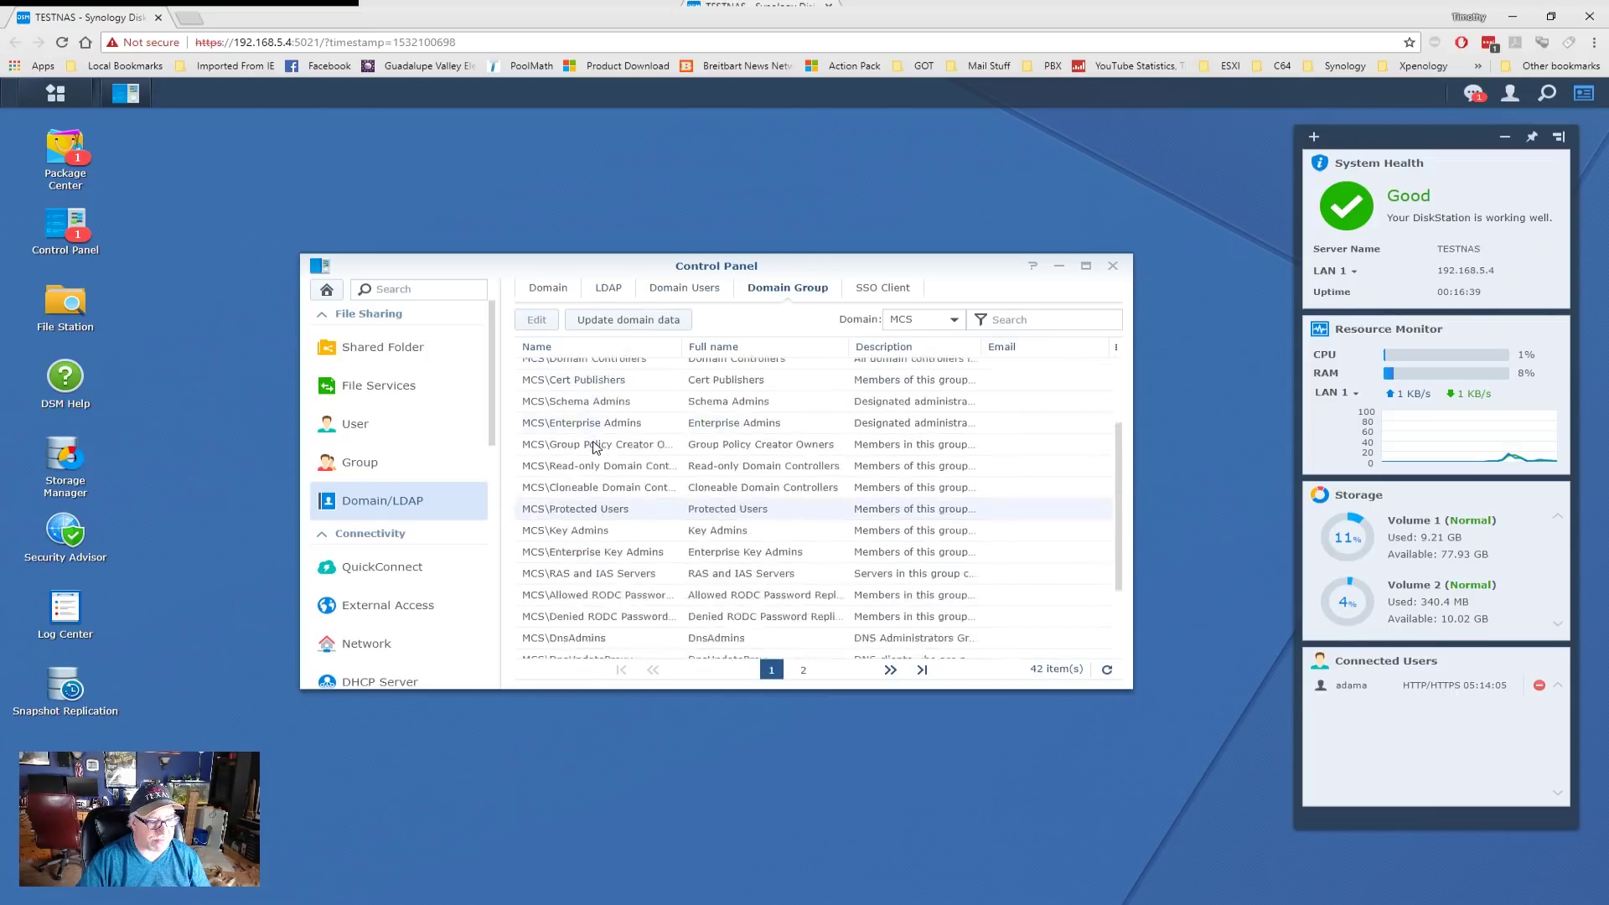
scroll(593, 447, up, 5)
click(548, 290)
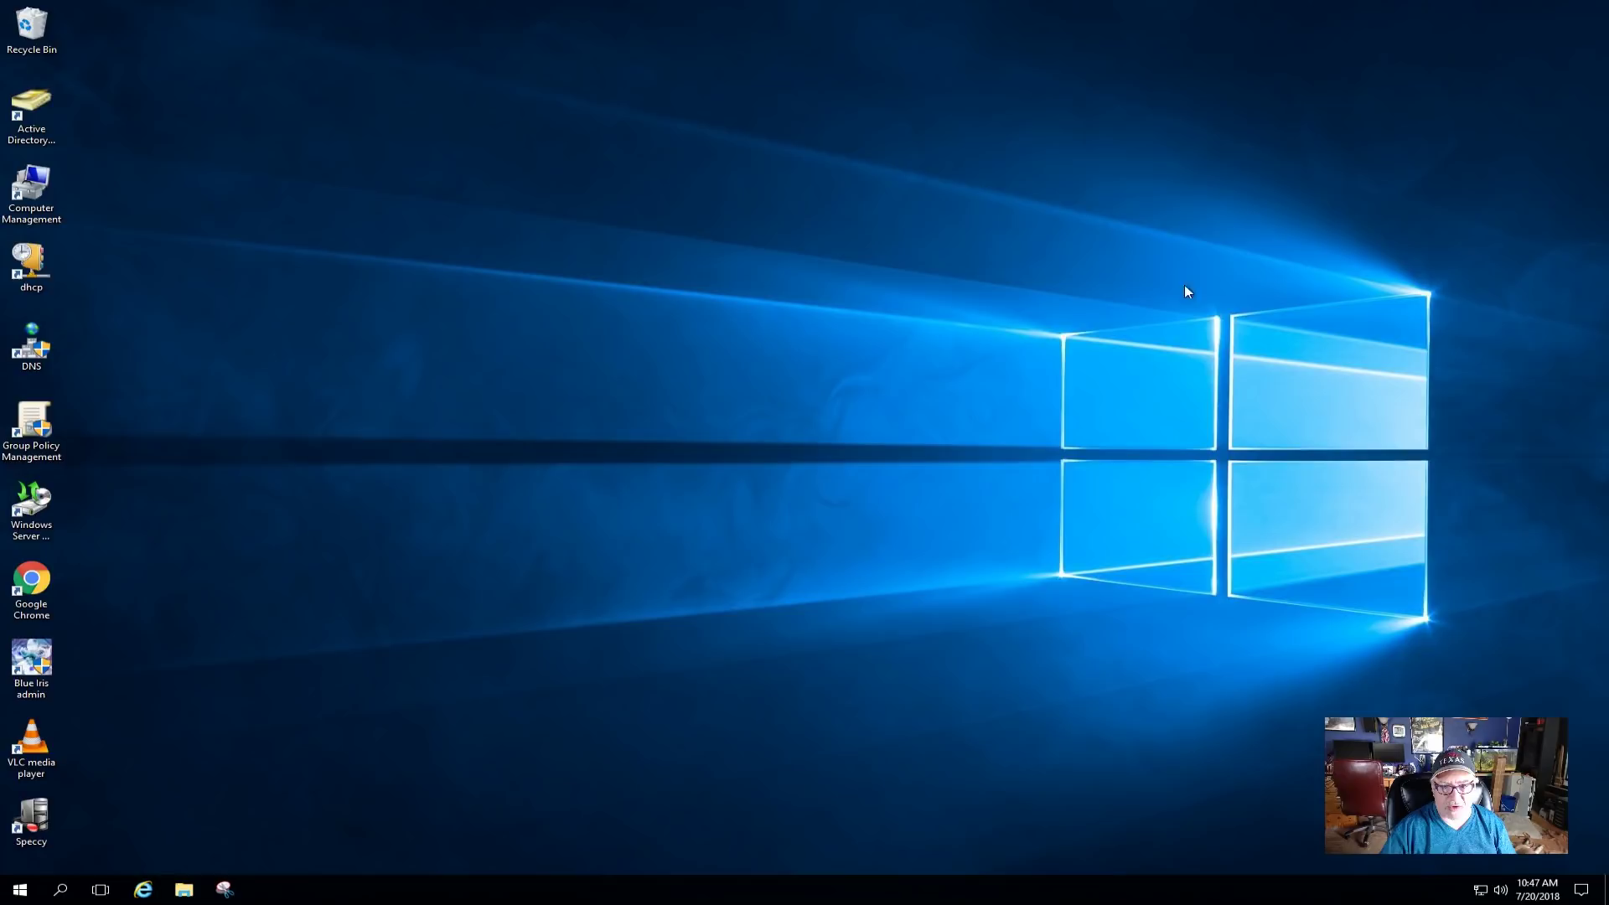
- Launch Active Directory Users and Computers, dismiss the pop-ups, and show the Computers container
double_click(31, 103)
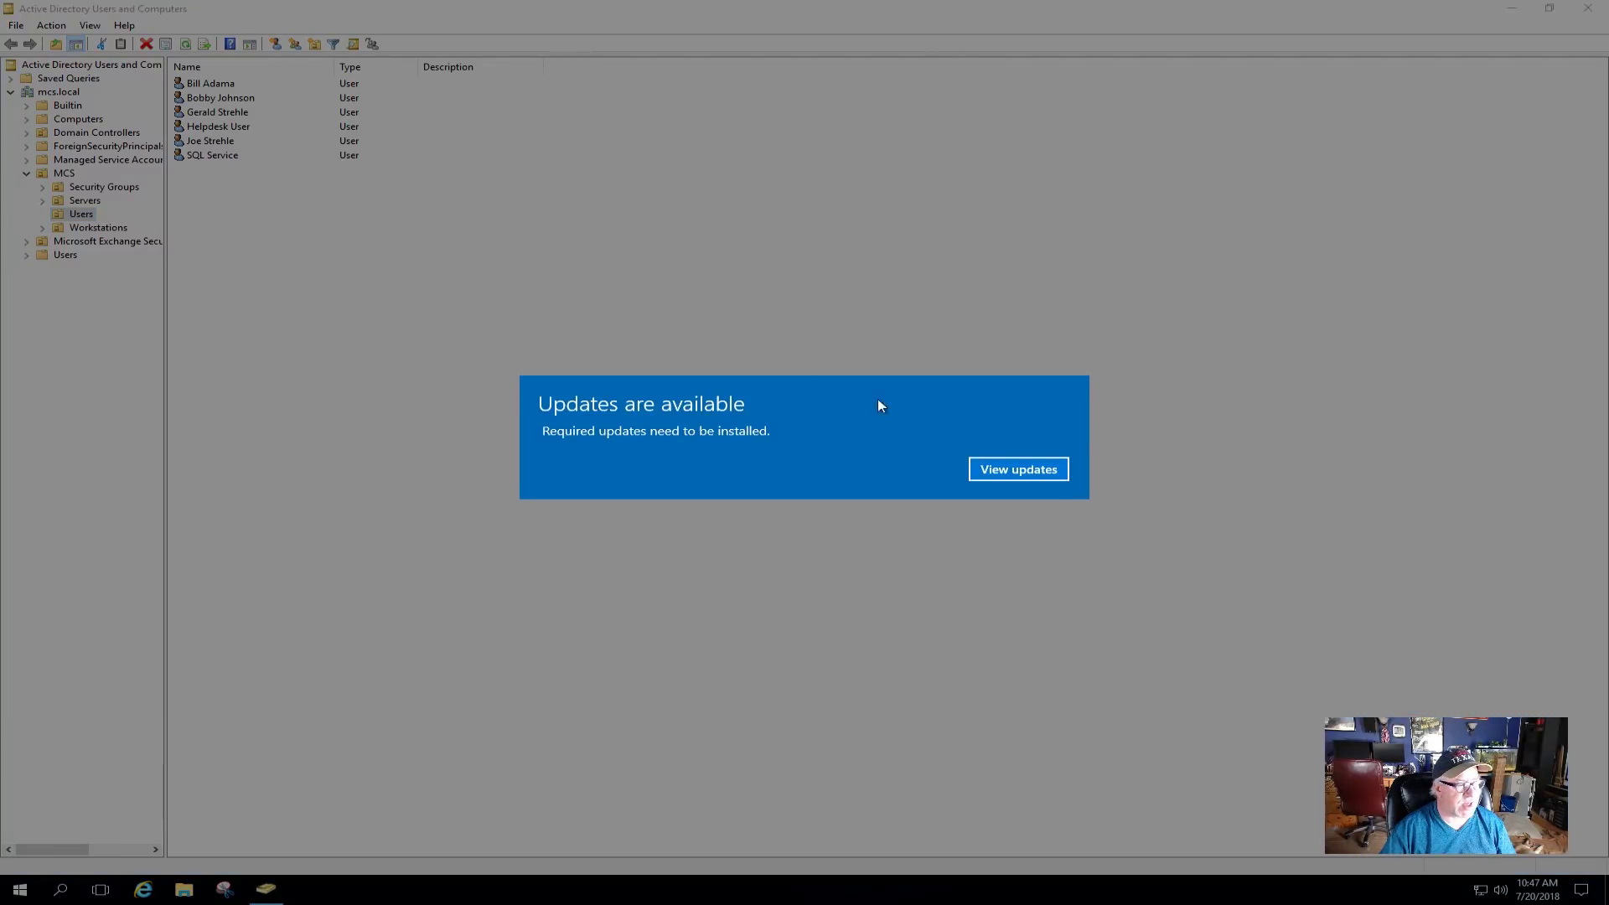
click(1012, 465)
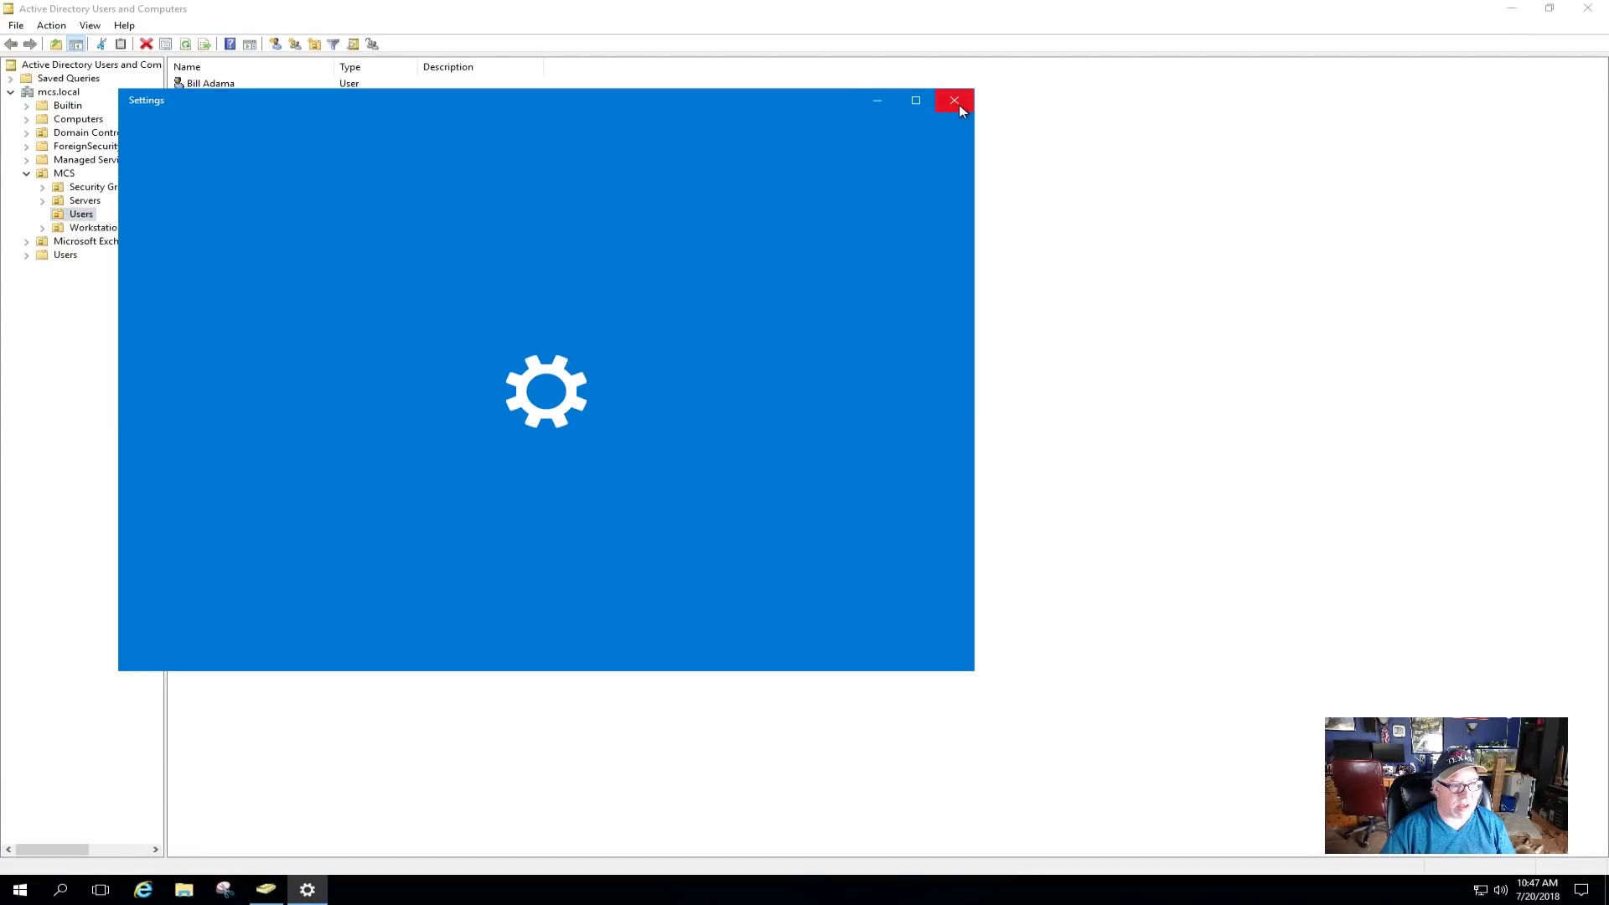
click(957, 102)
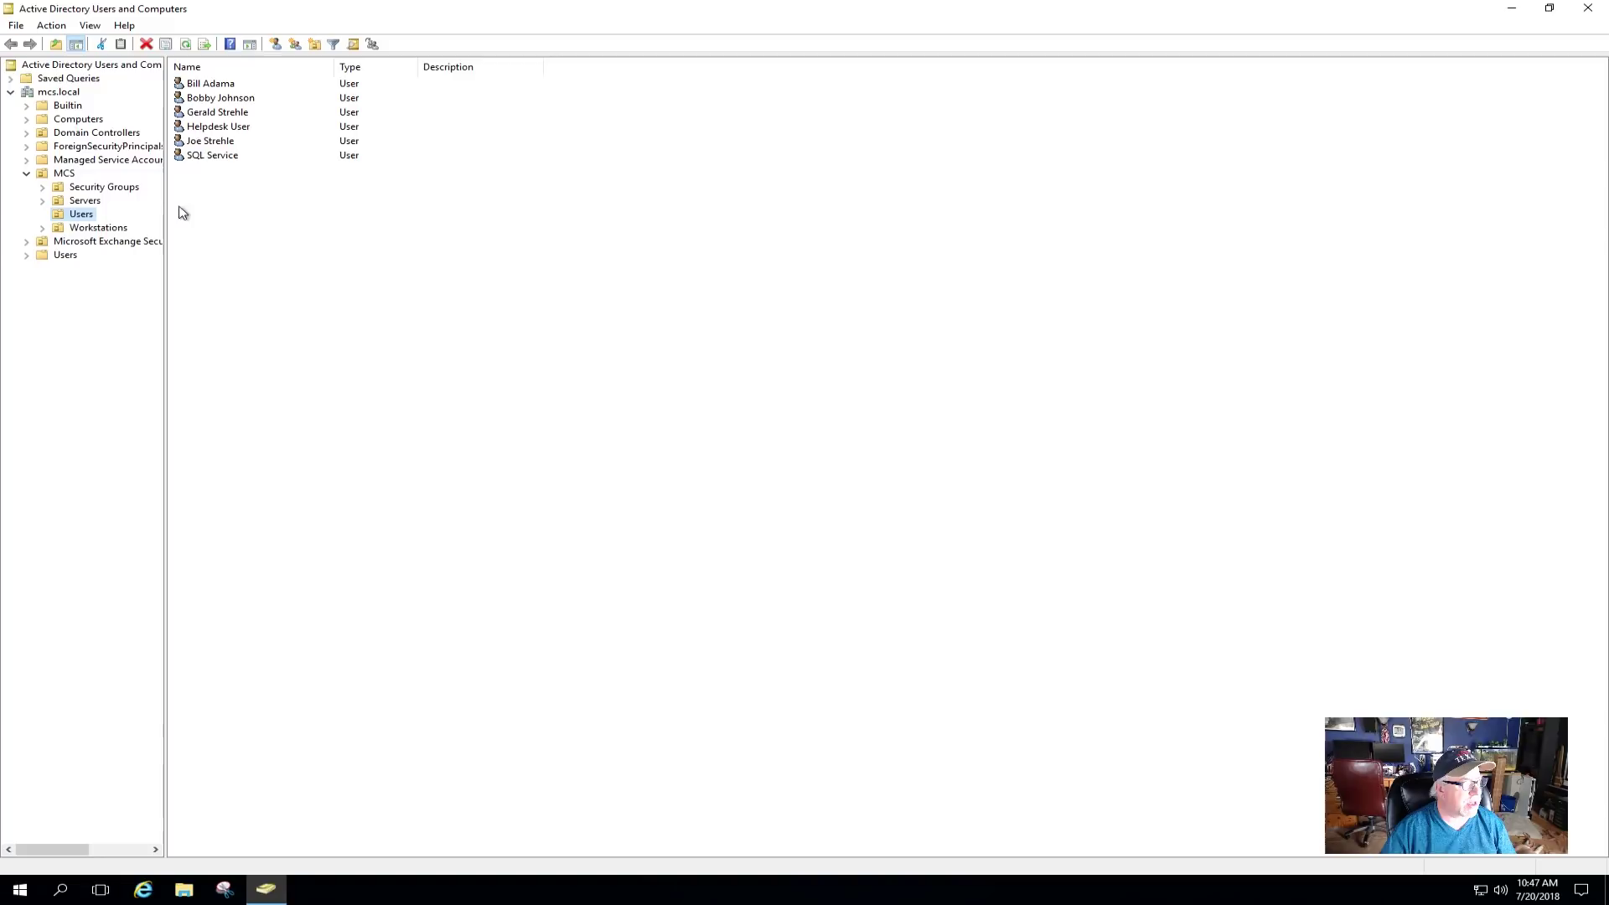
click(84, 120)
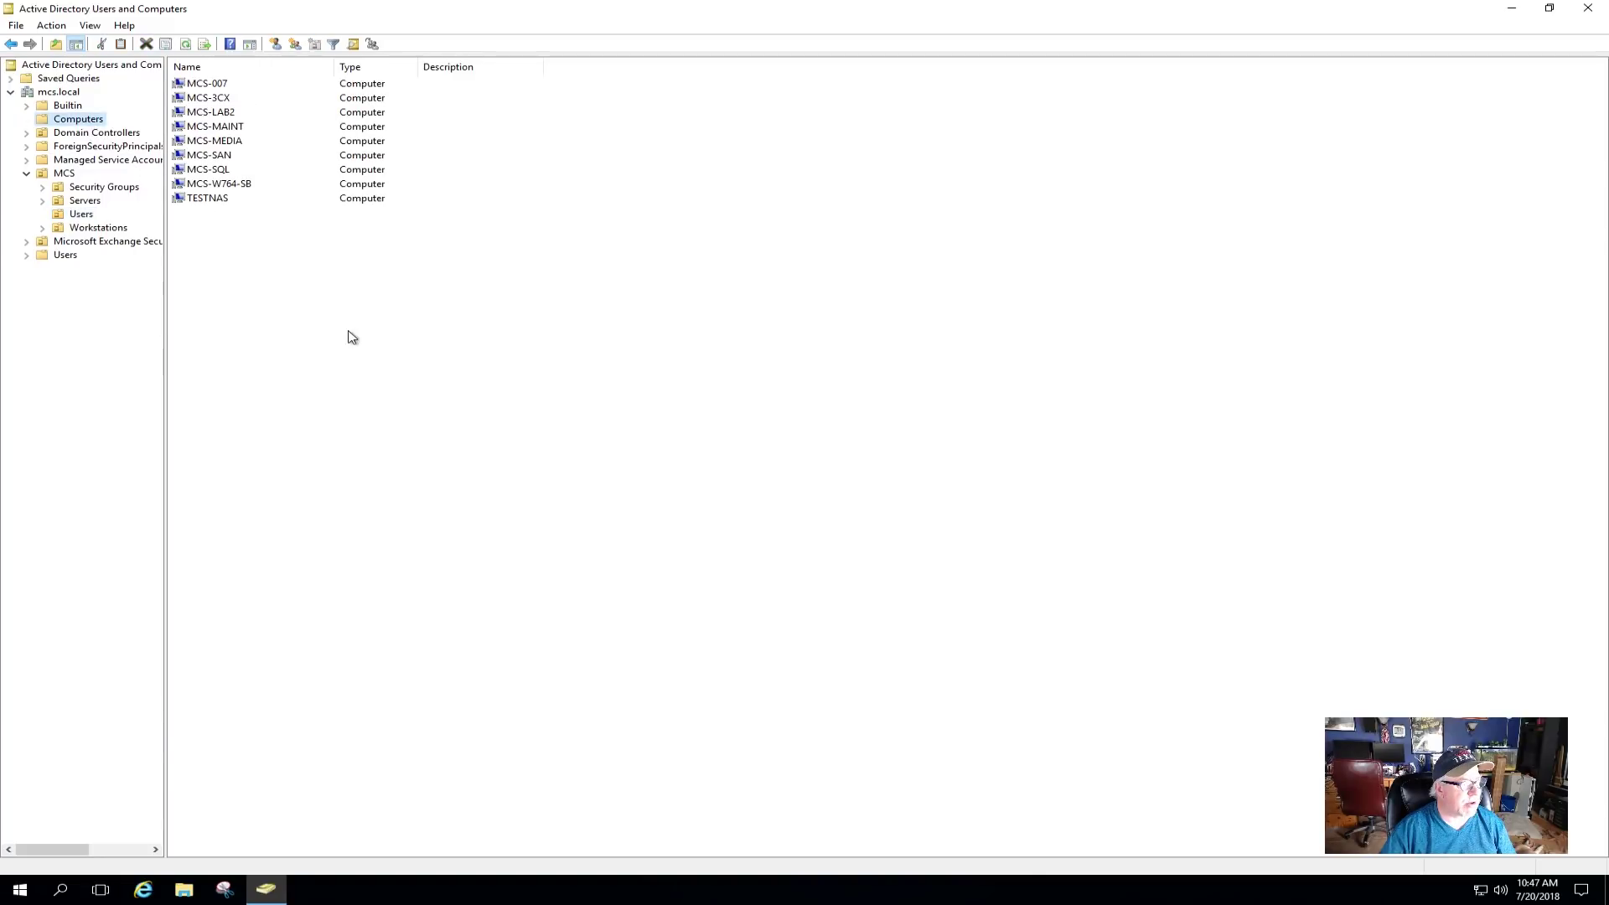
- Review the TESTNAS account's properties, checking its Operating System and General details
click(202, 203)
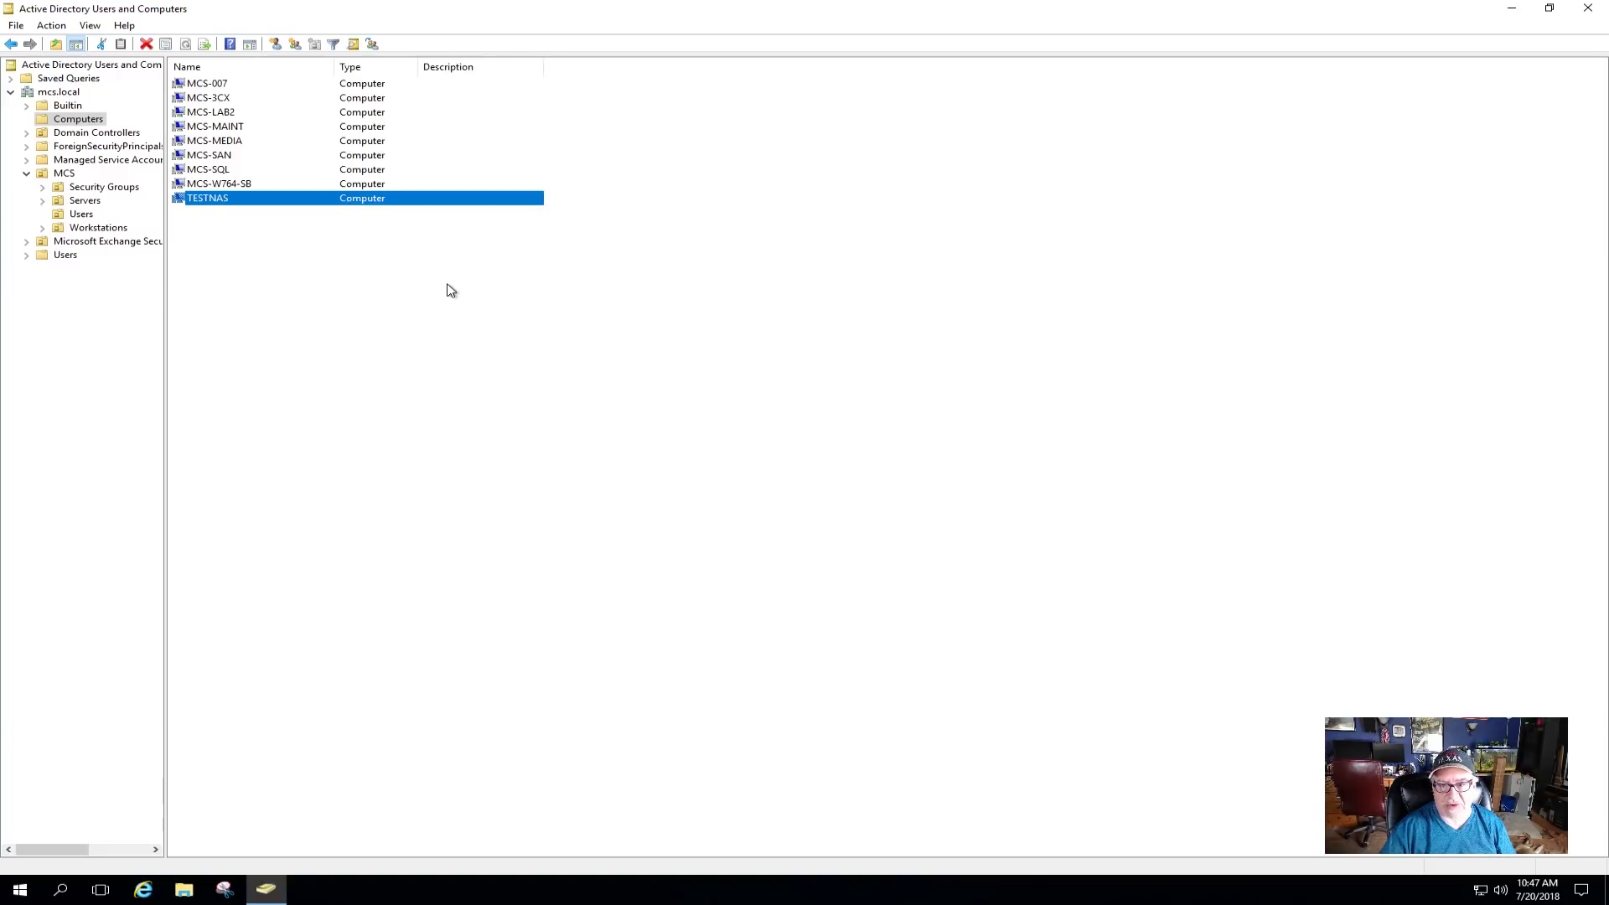
right_click(210, 204)
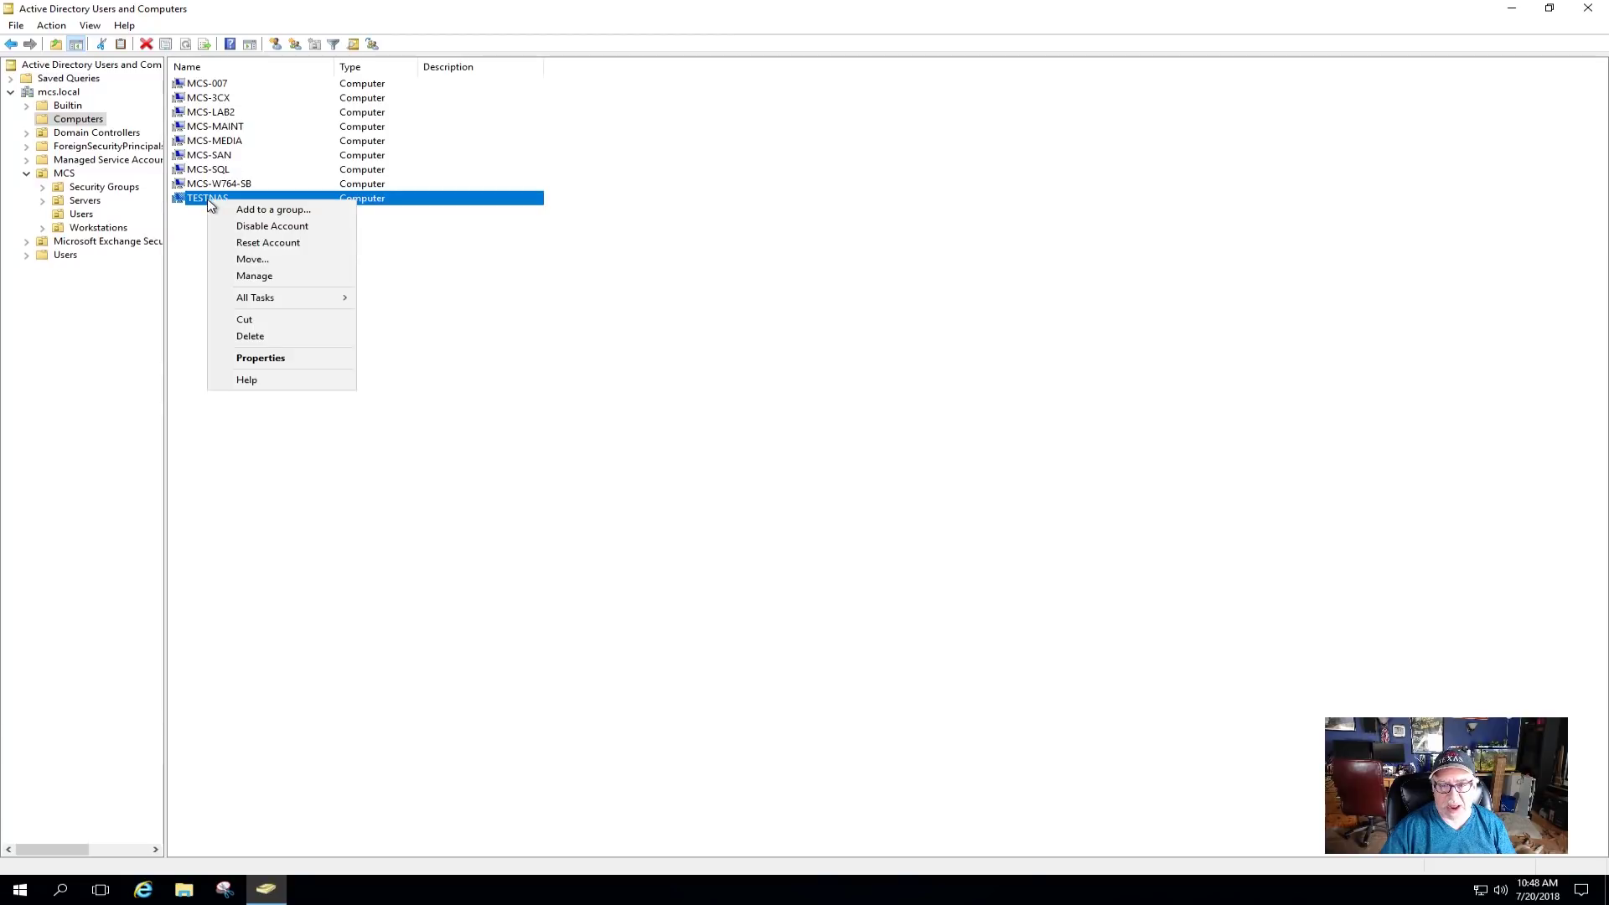
click(279, 356)
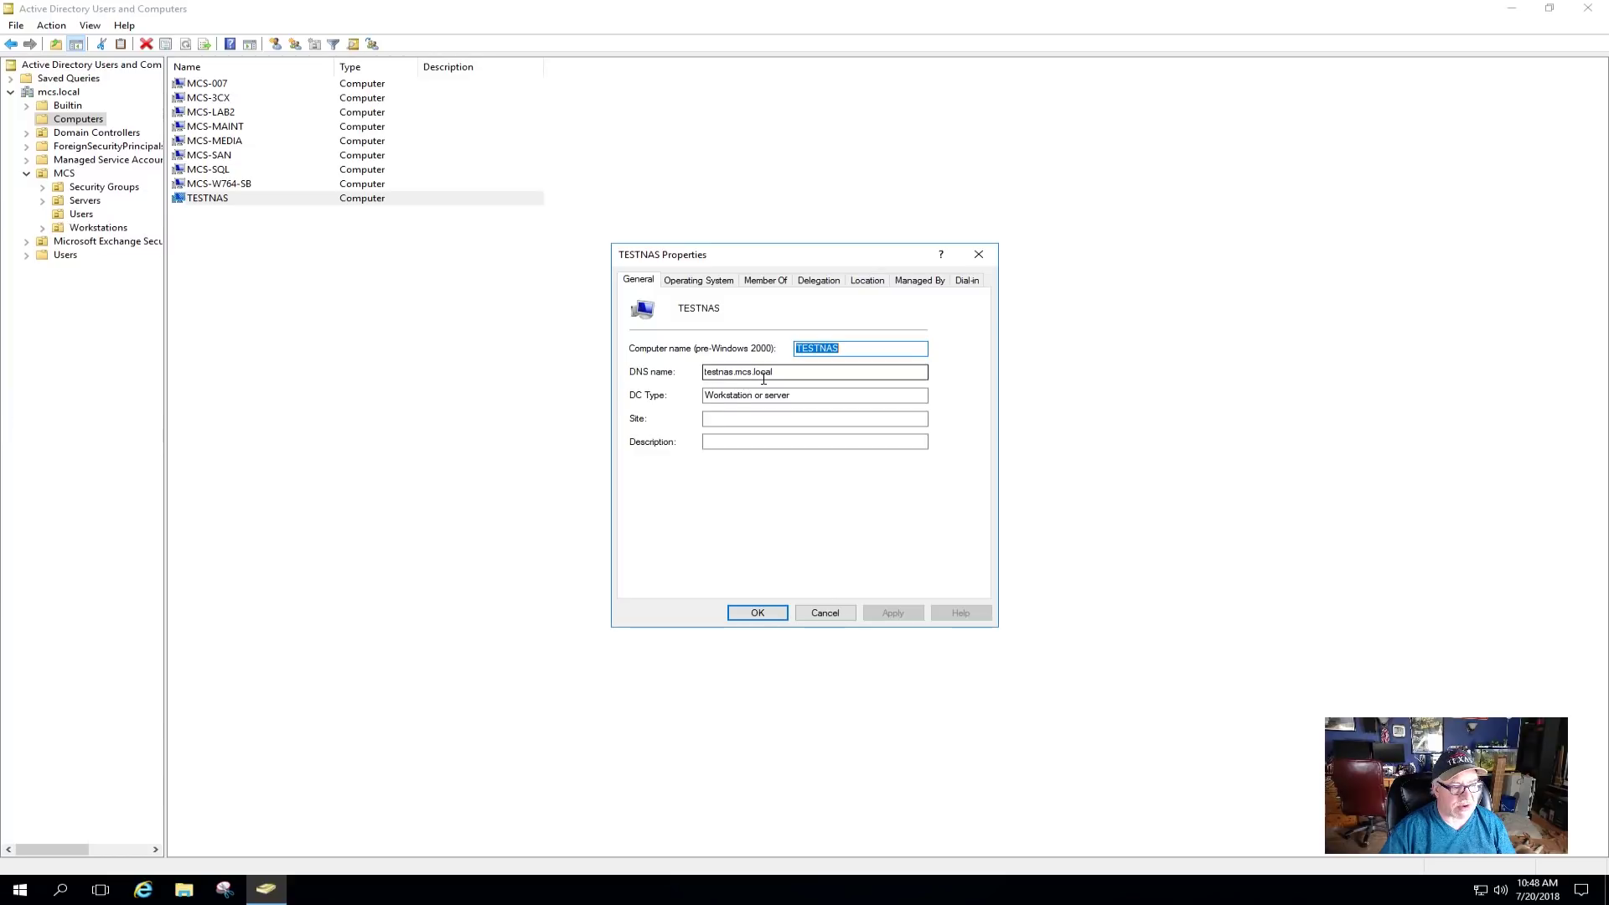
click(704, 281)
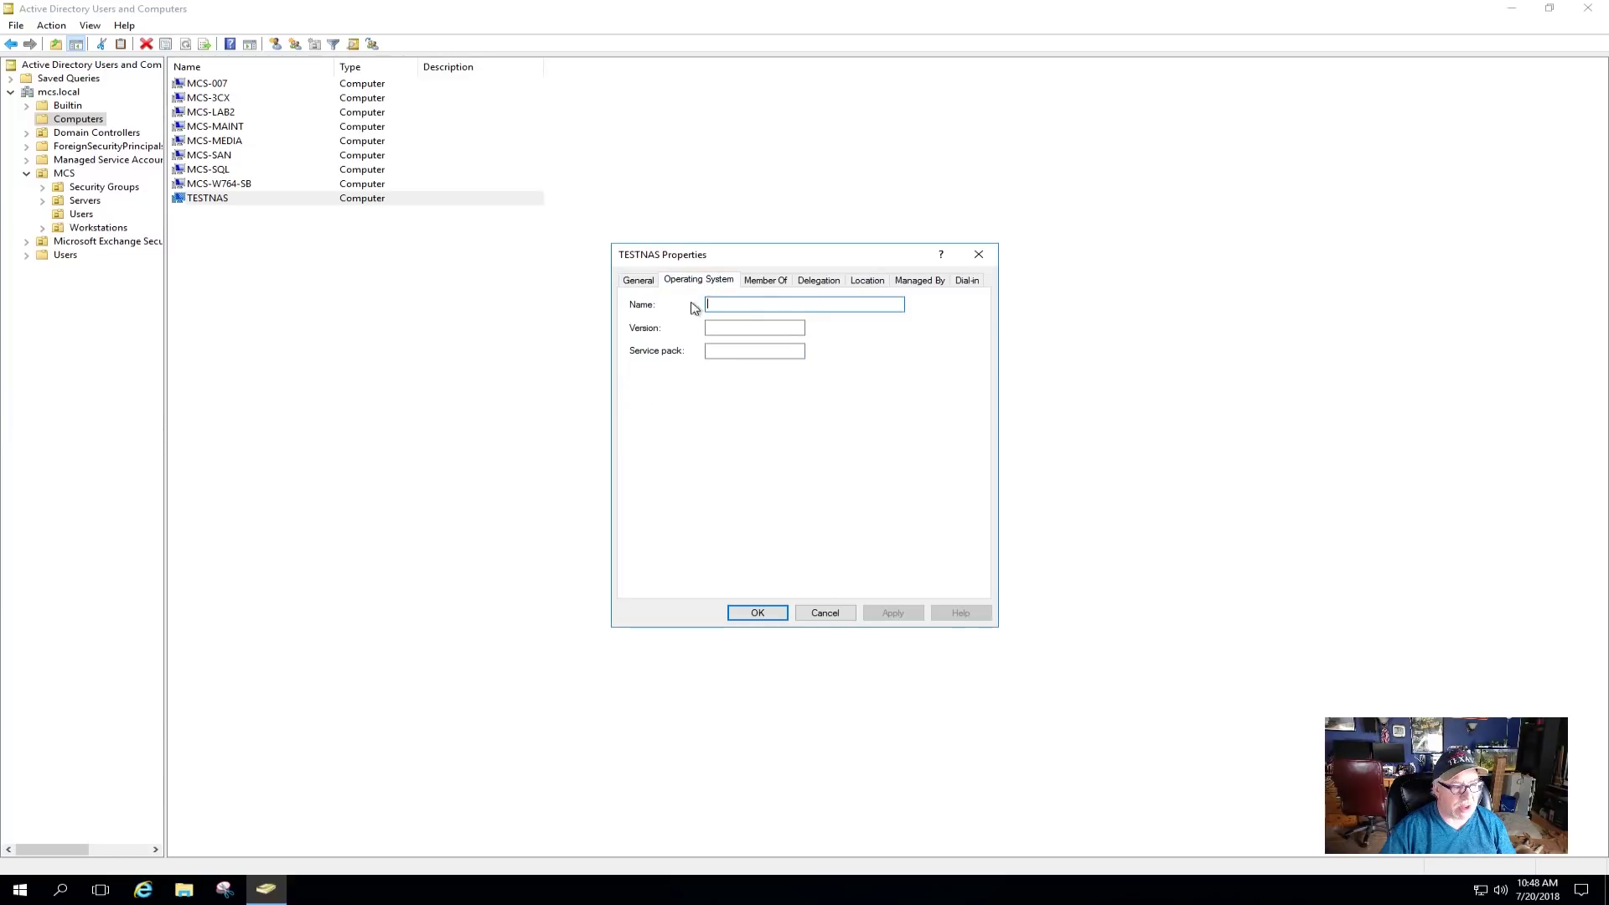
click(638, 285)
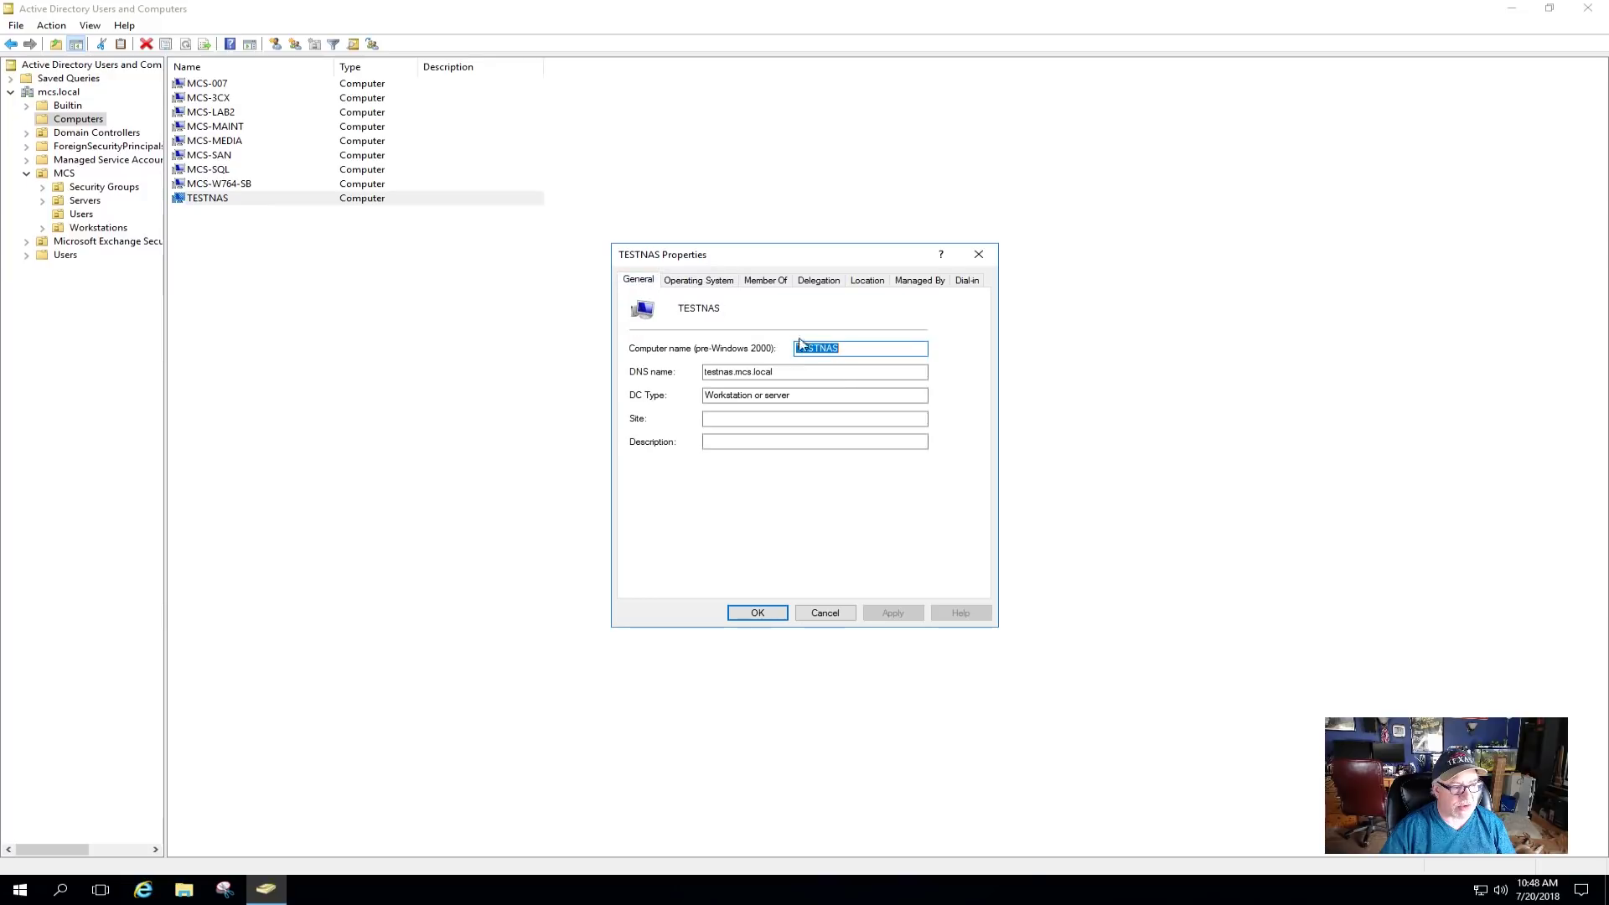
click(826, 613)
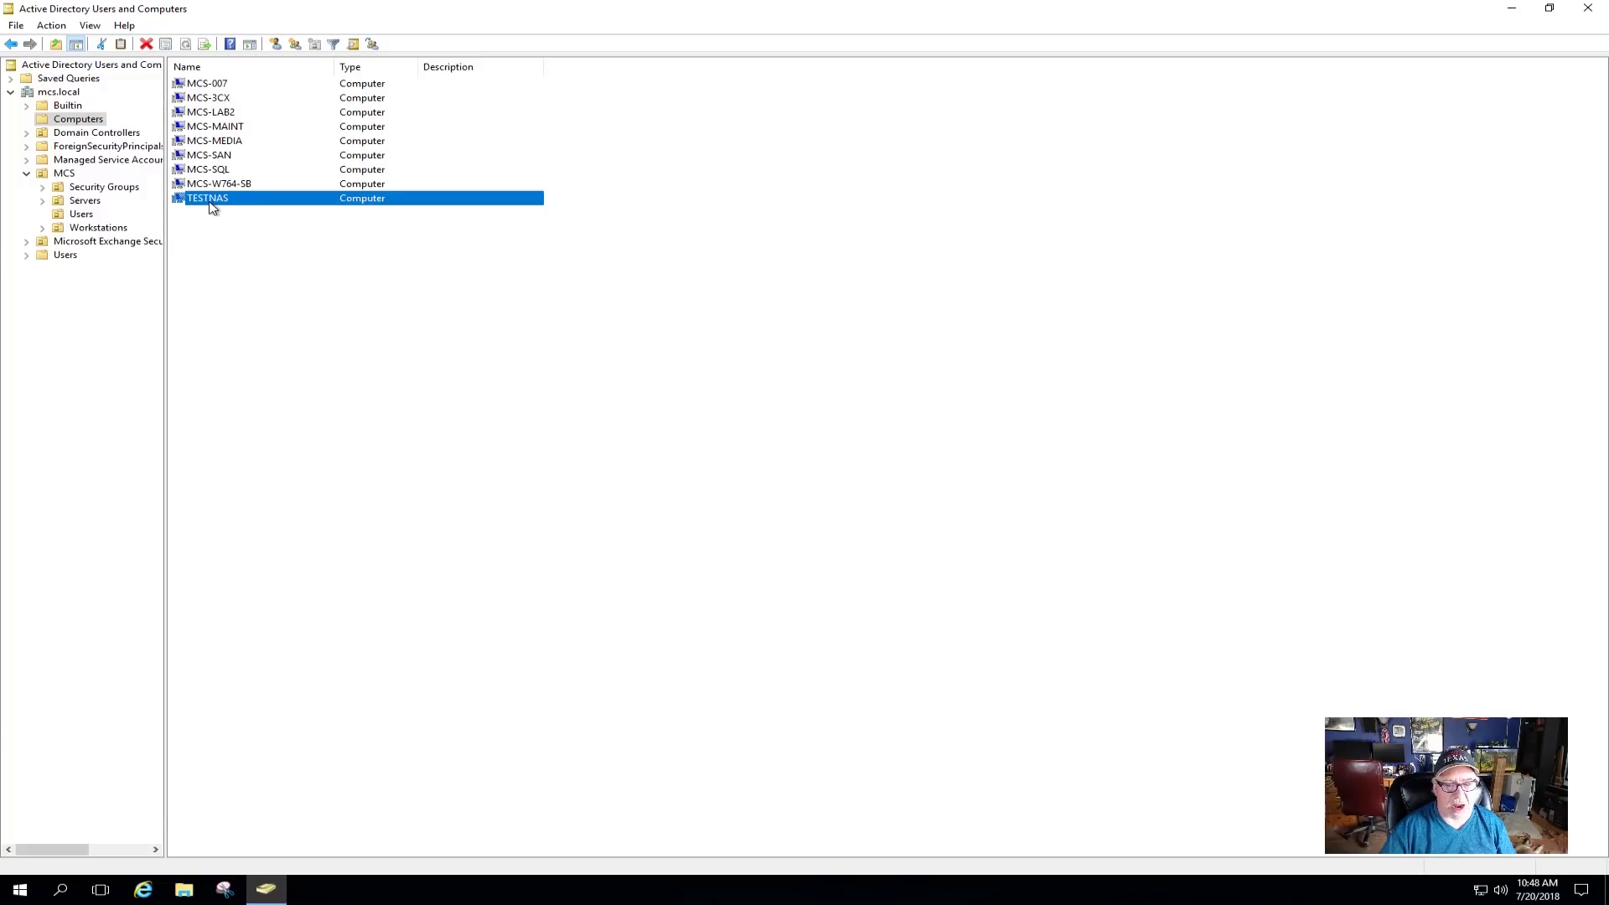
- Move TESTNAS into the MCS Servers unit, verify it there, and close the console
drag(210, 204, 85, 206)
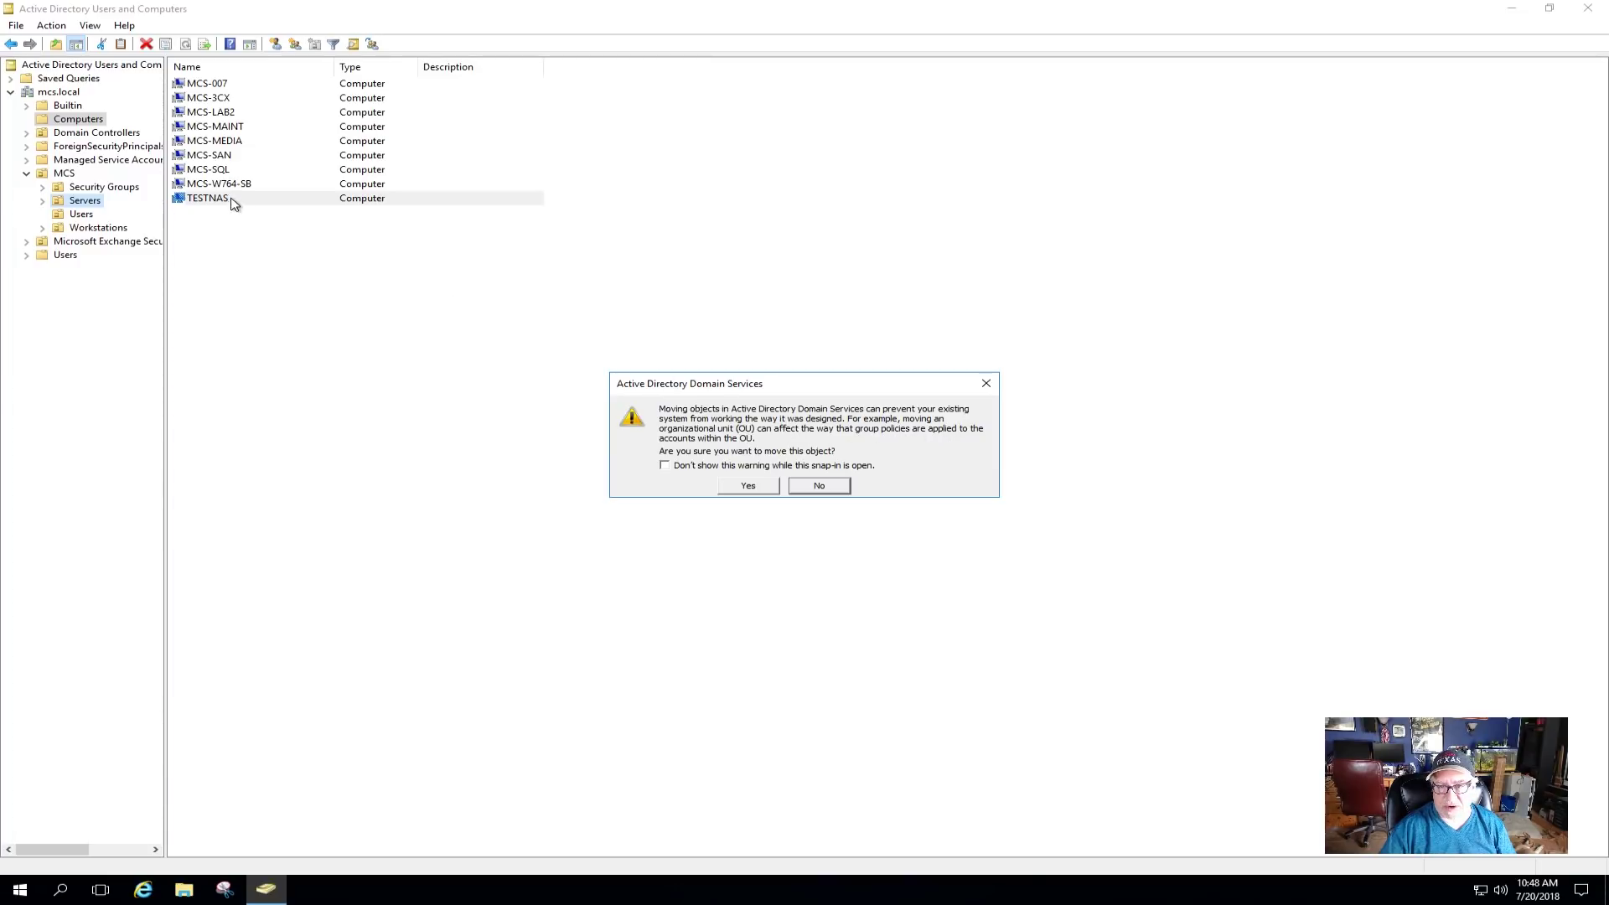
click(750, 488)
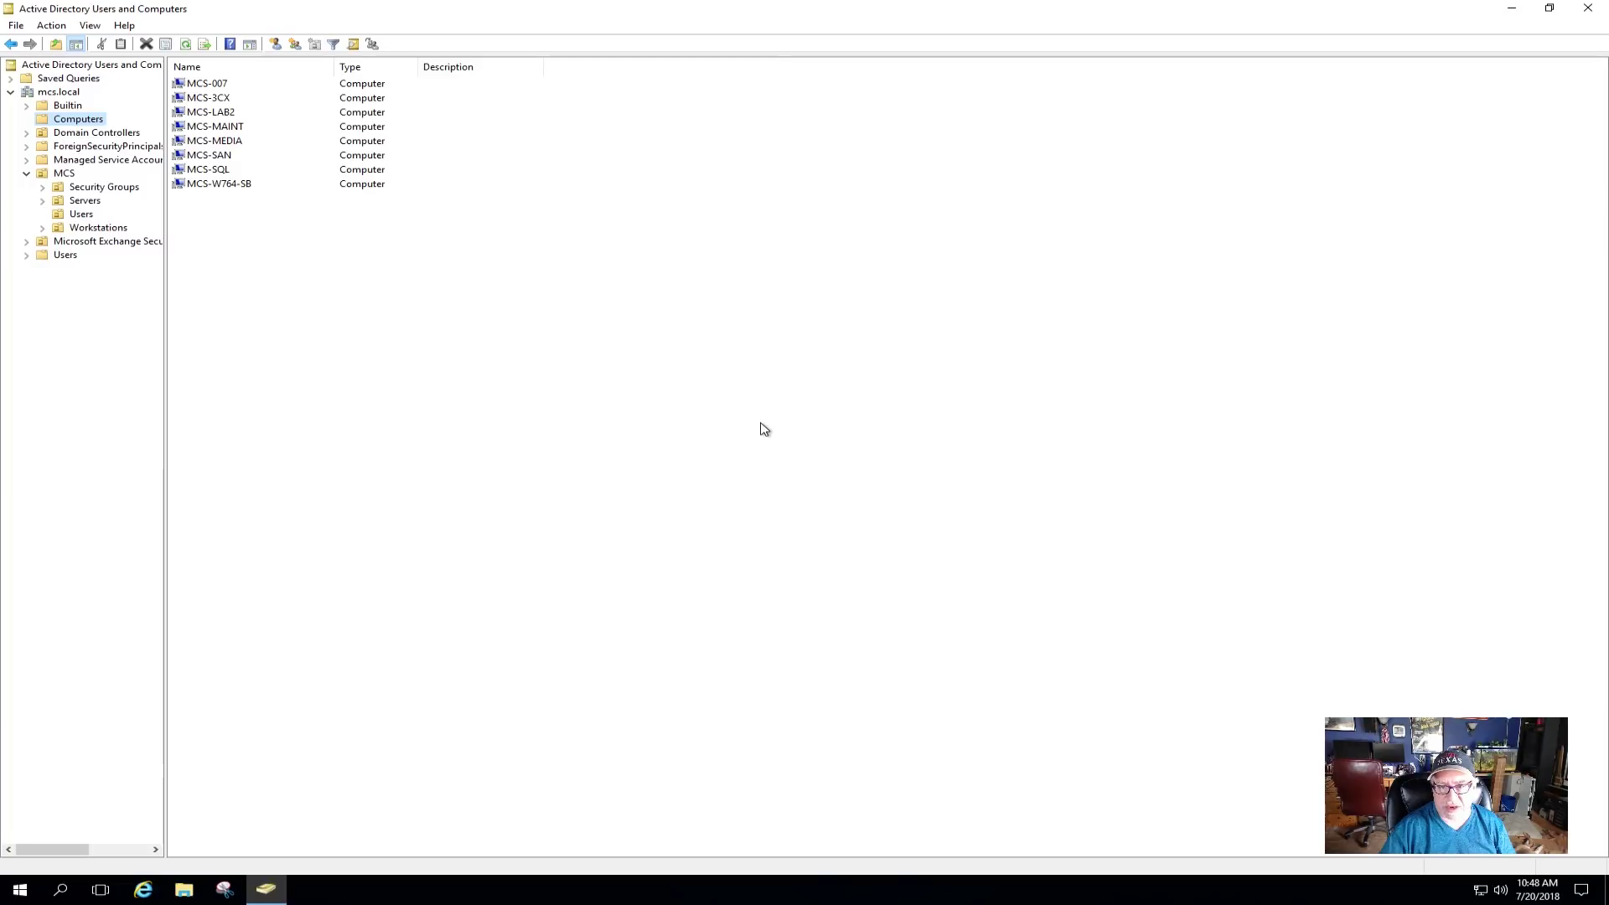
click(87, 205)
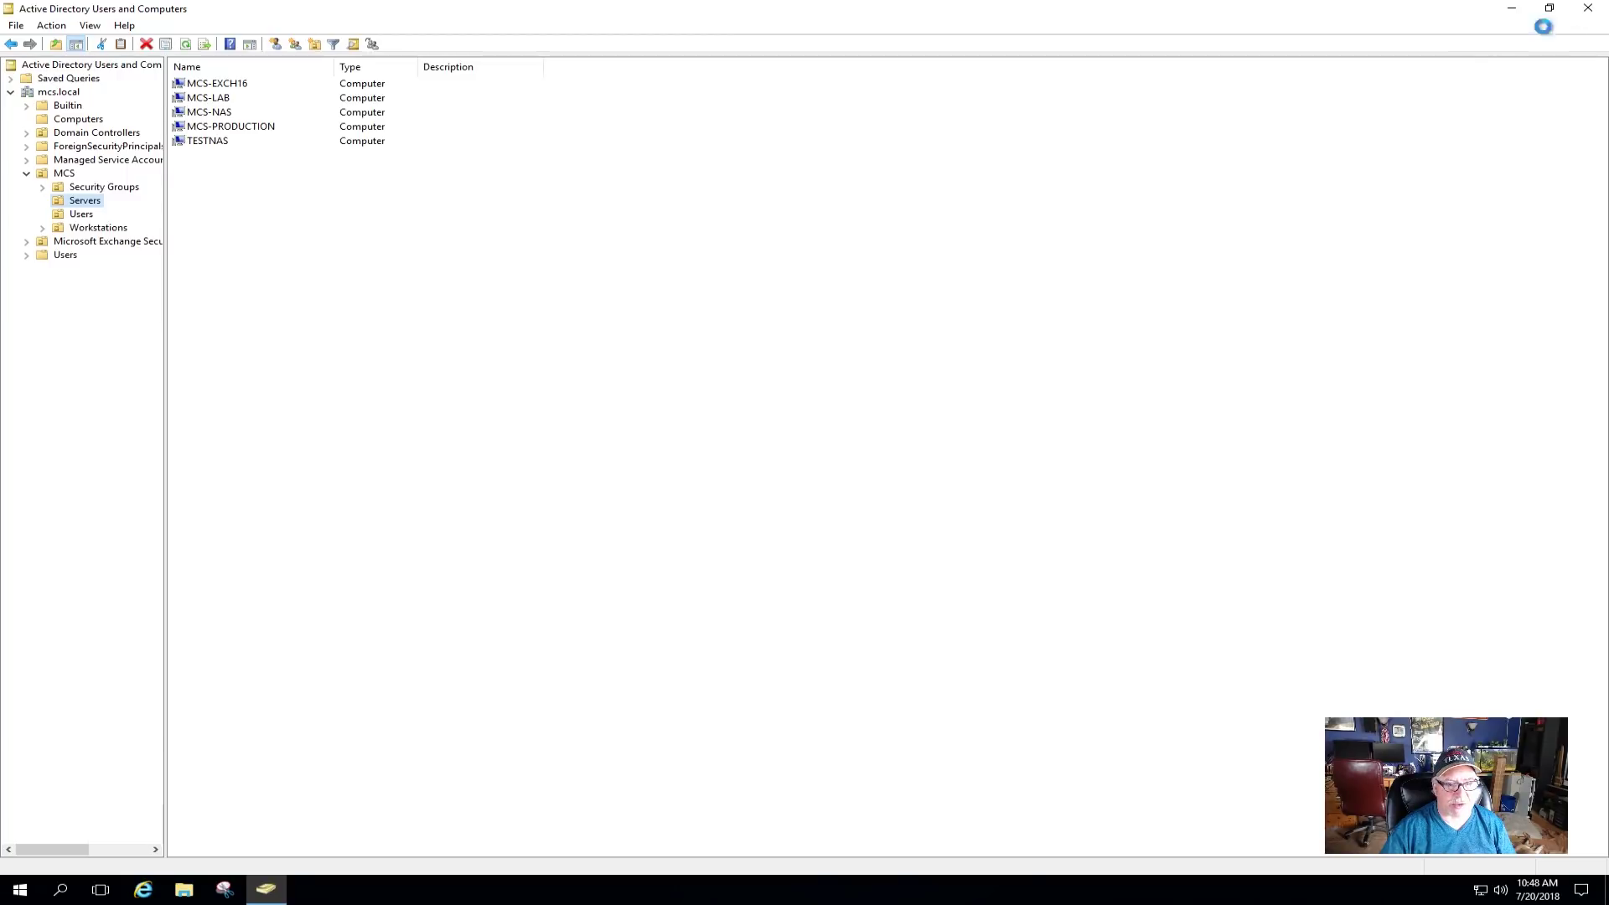
click(1590, 10)
click(33, 335)
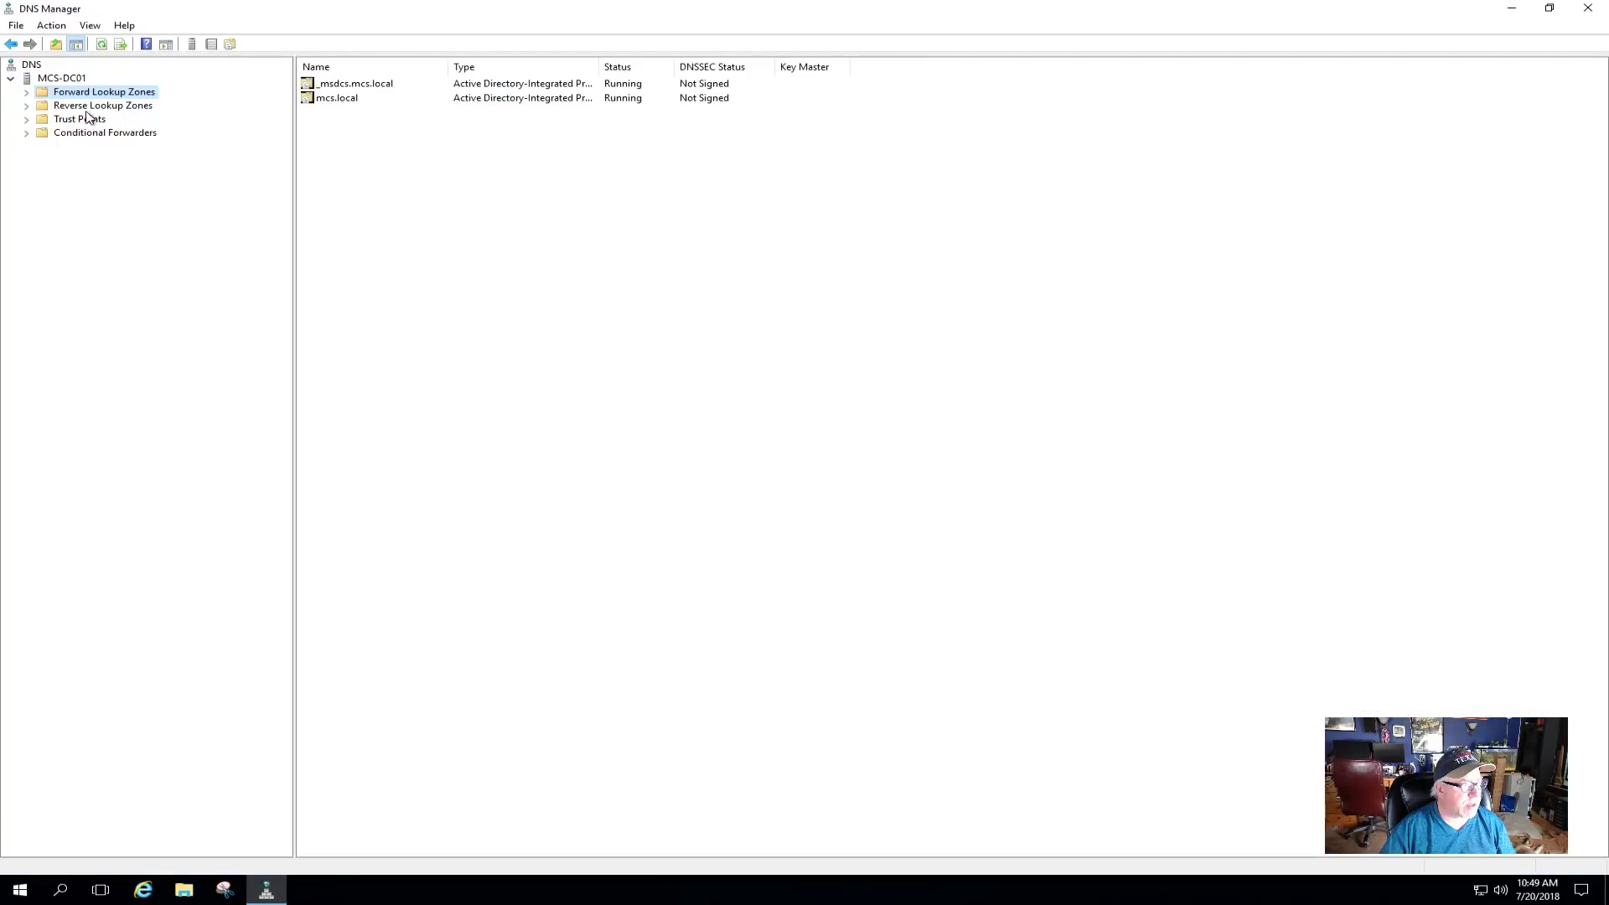
- Find the testnas Host (A) record at 192.168.5.4 in the mcs.local forward lookup zone
click(28, 92)
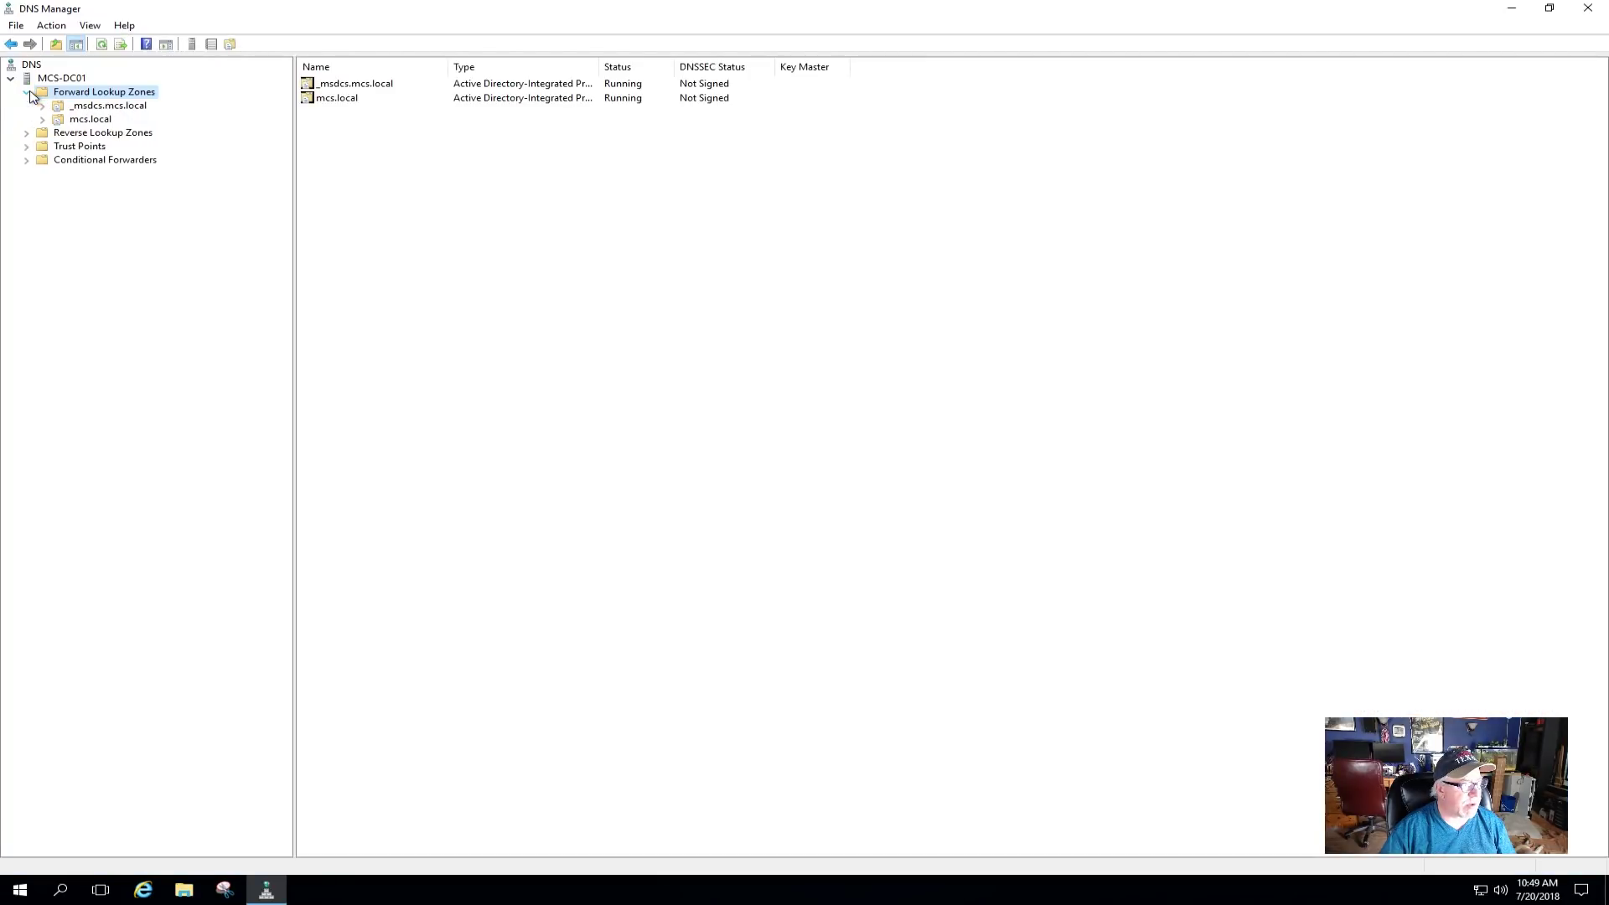
click(82, 119)
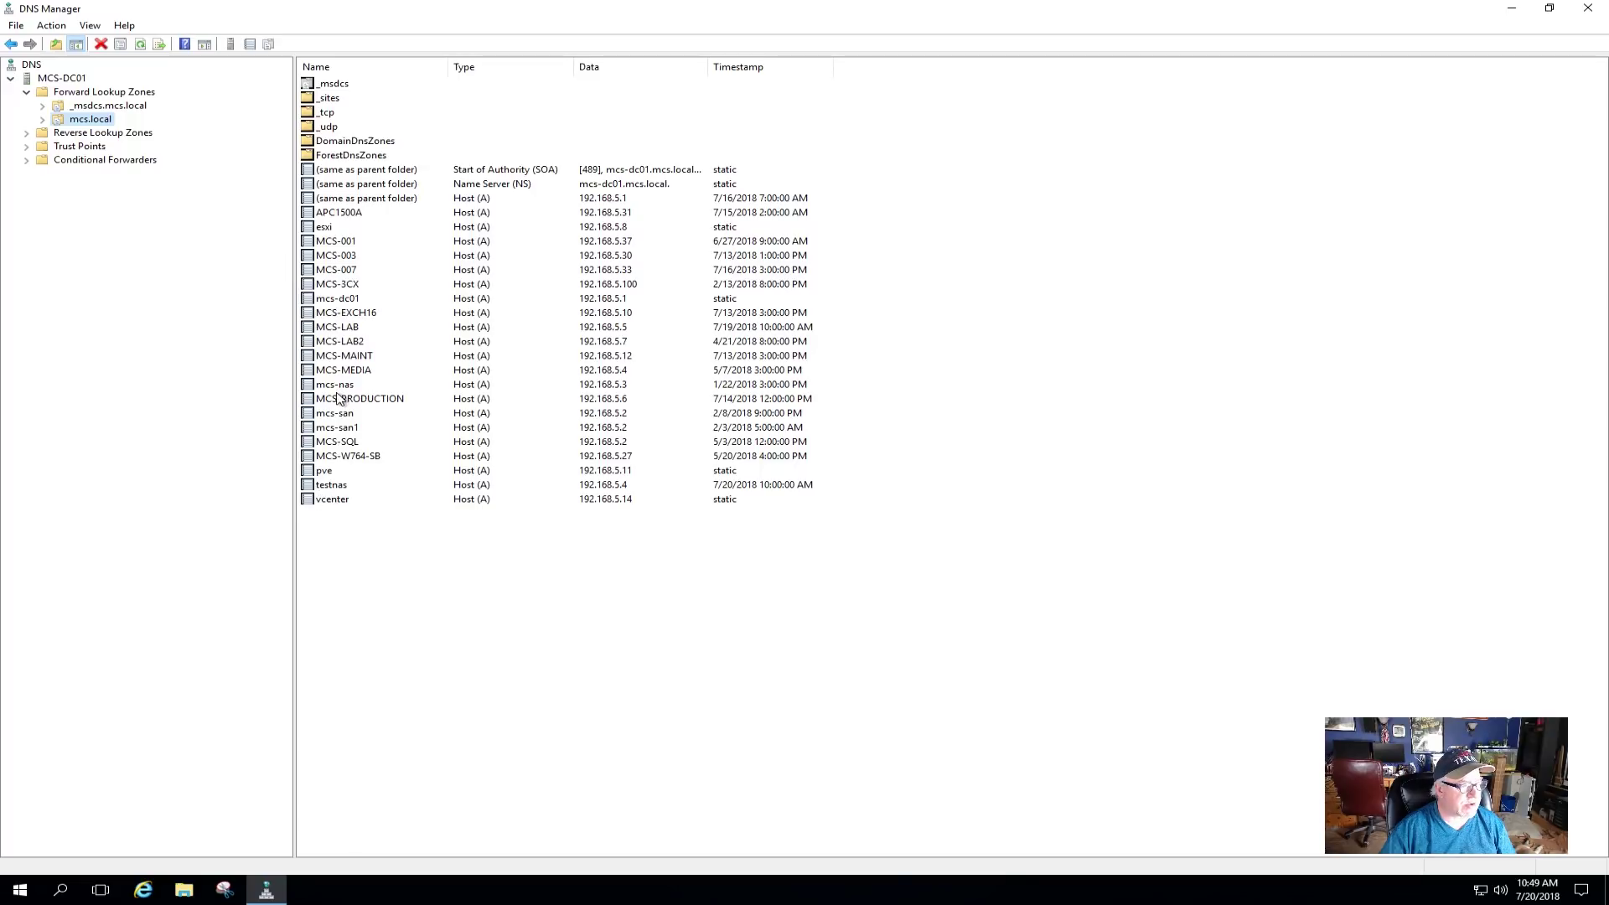
click(343, 486)
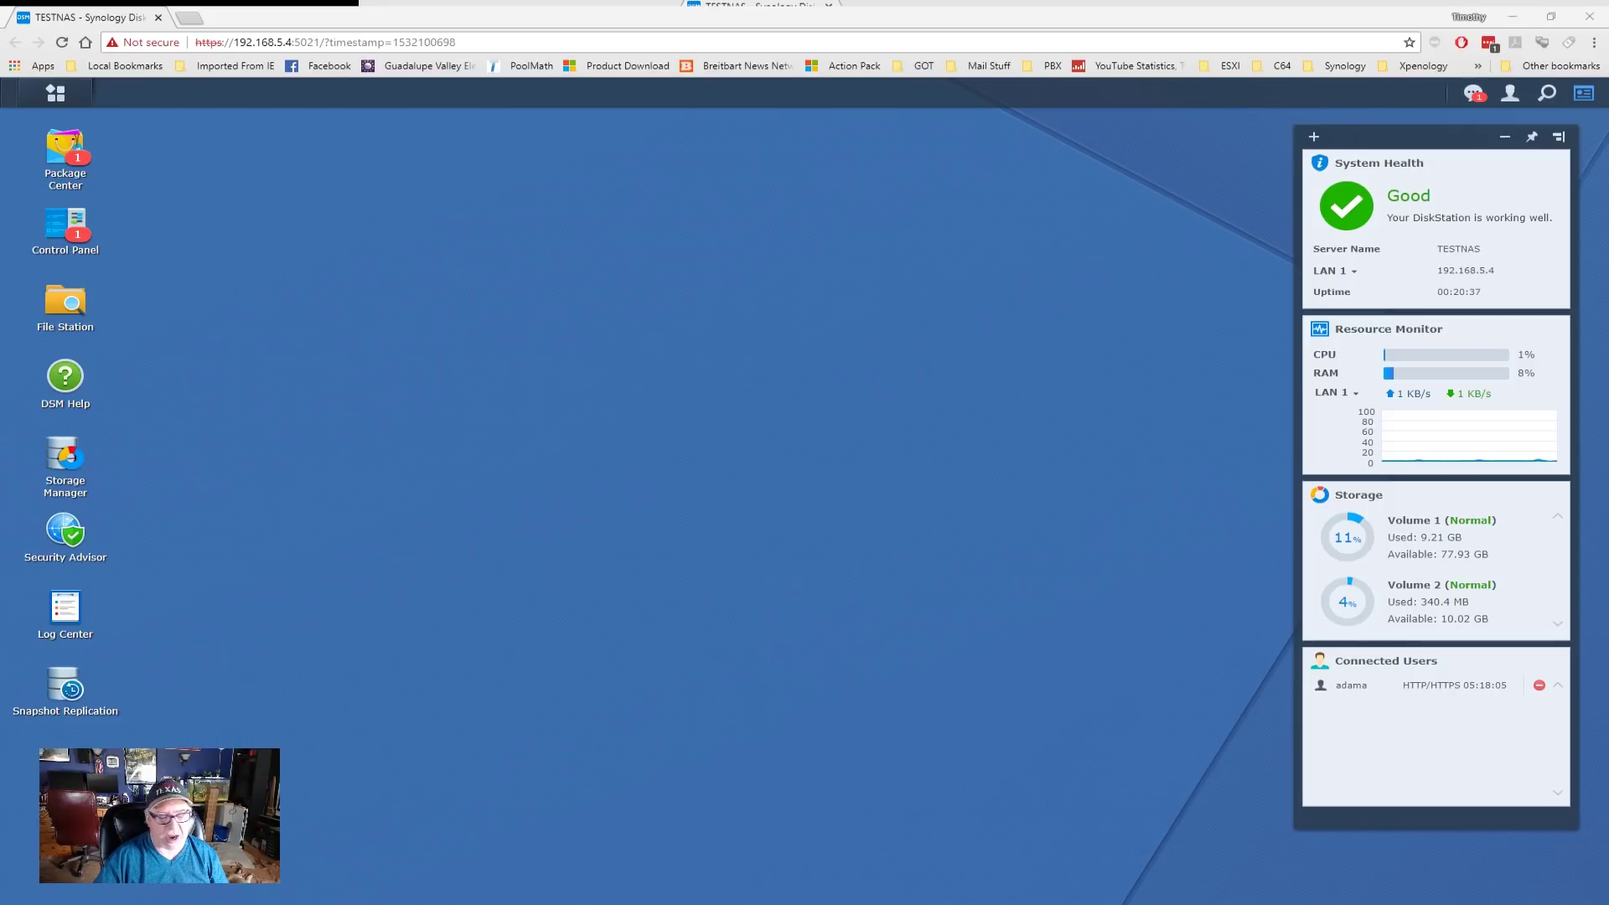
- Show Control Panel's Shared Folder list: homes and movies on Volume 1, photos on Volume 2
click(68, 228)
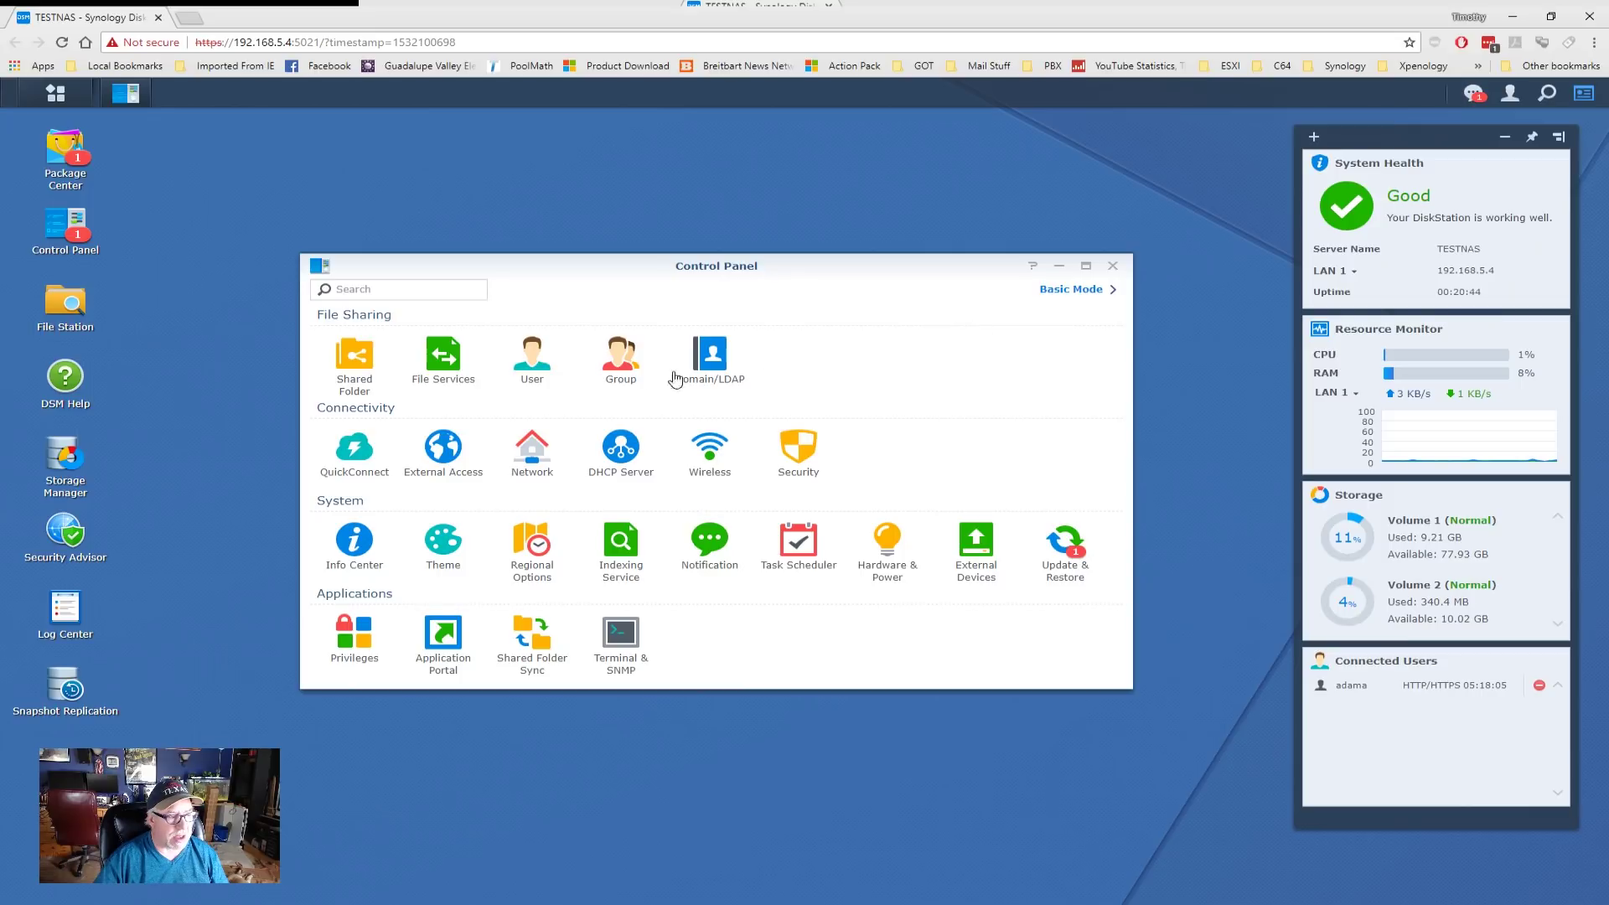
click(538, 363)
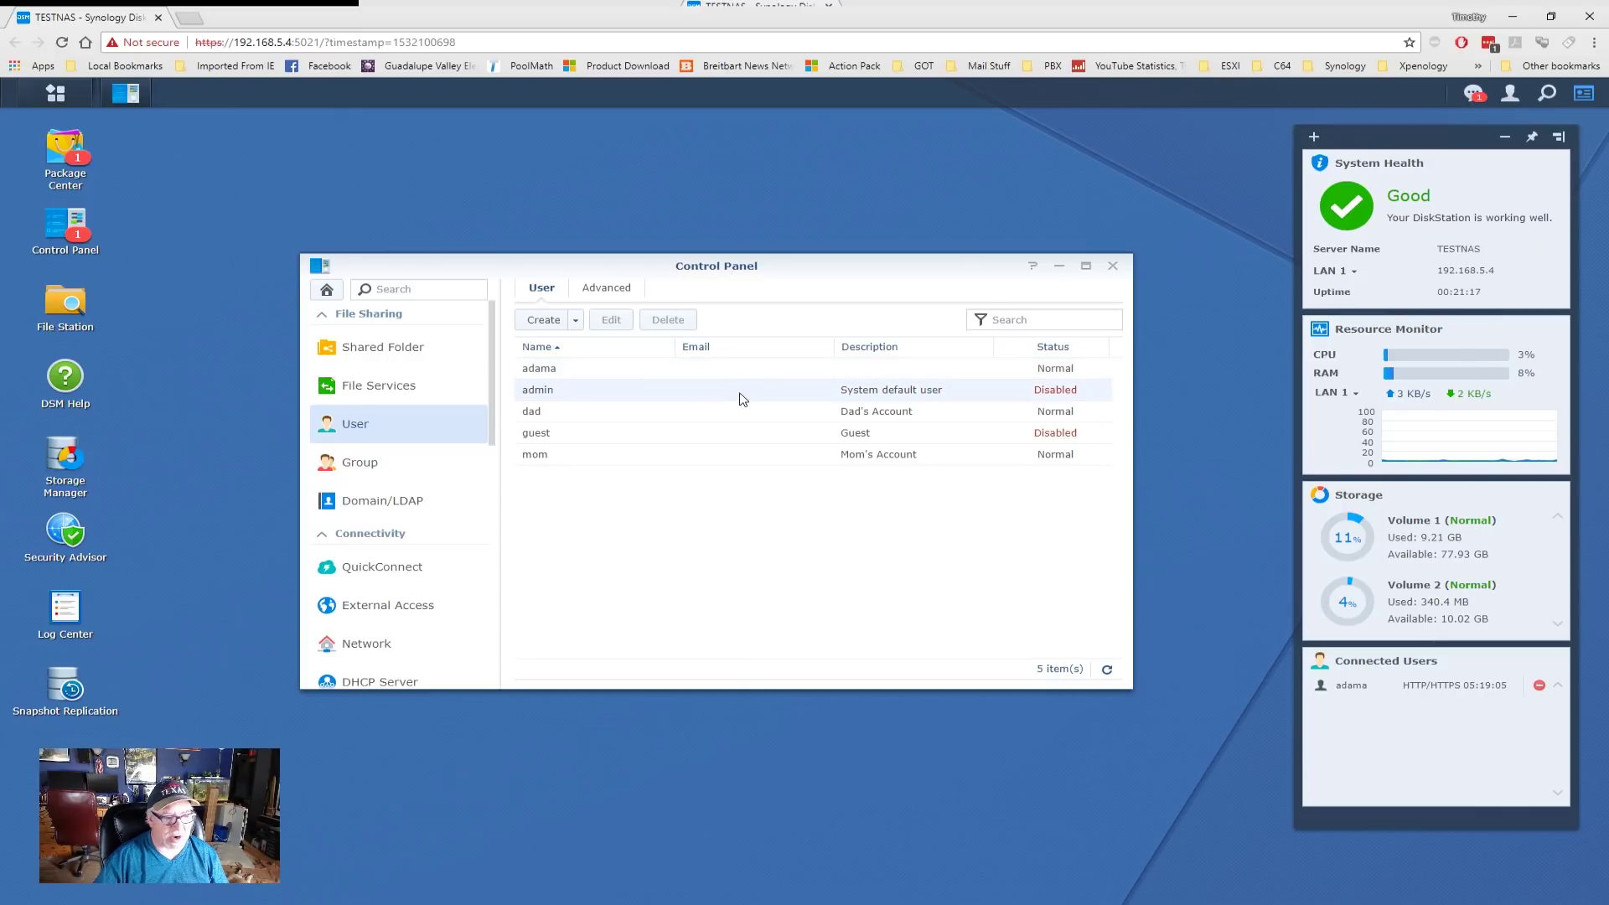
click(379, 357)
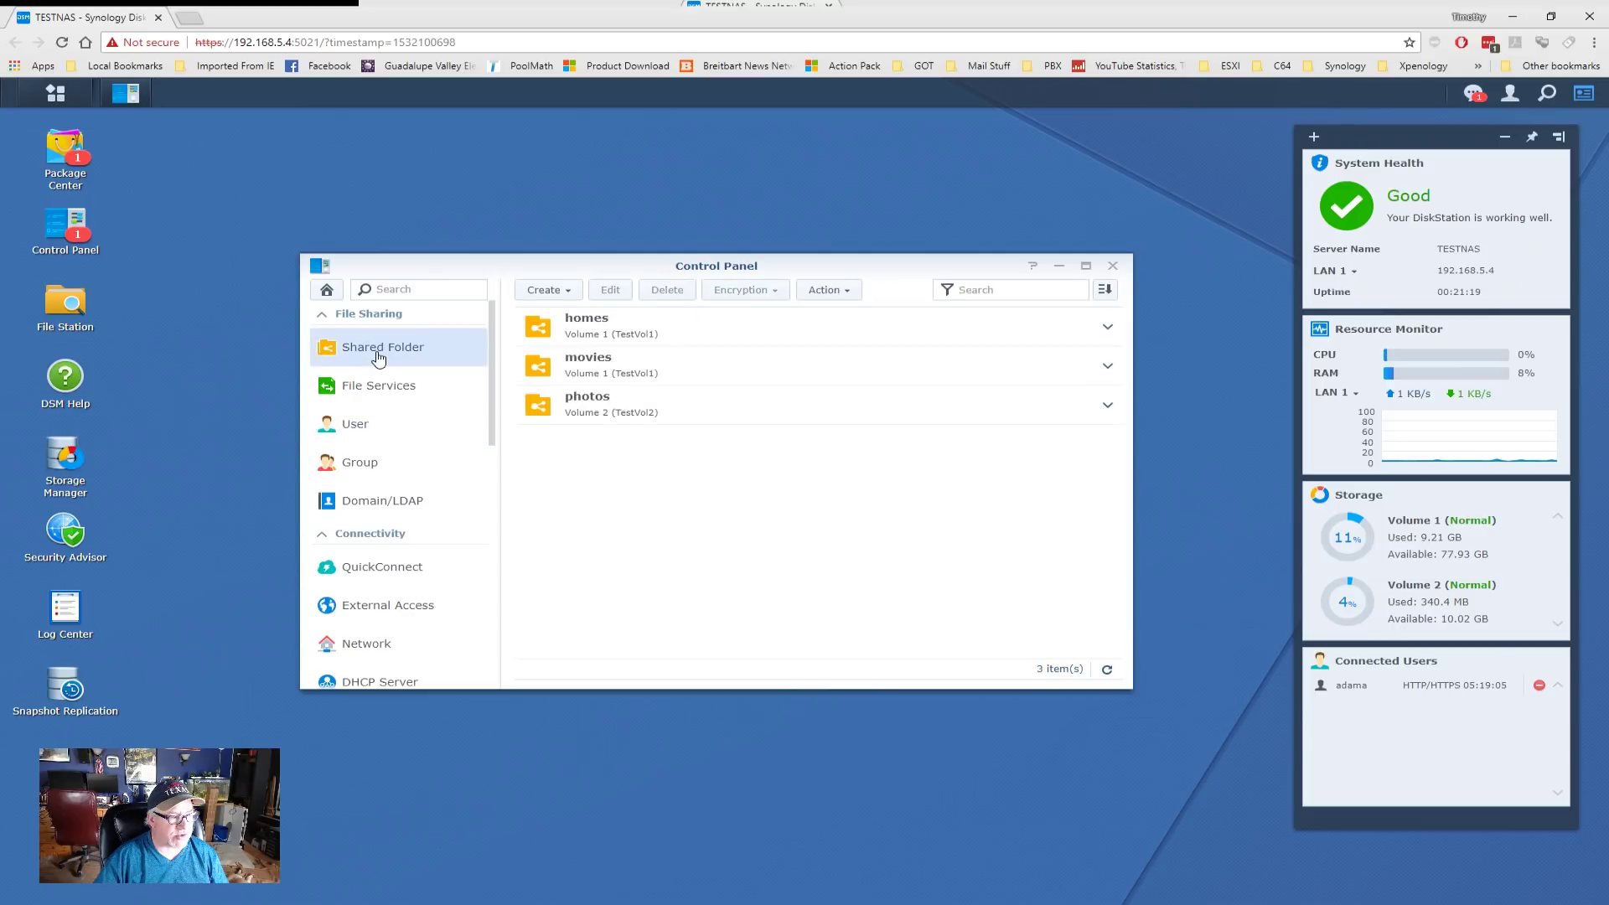
- Grant the MCS domain user Read/Write on the movies shared folder under Domain Users permissions and save
click(596, 369)
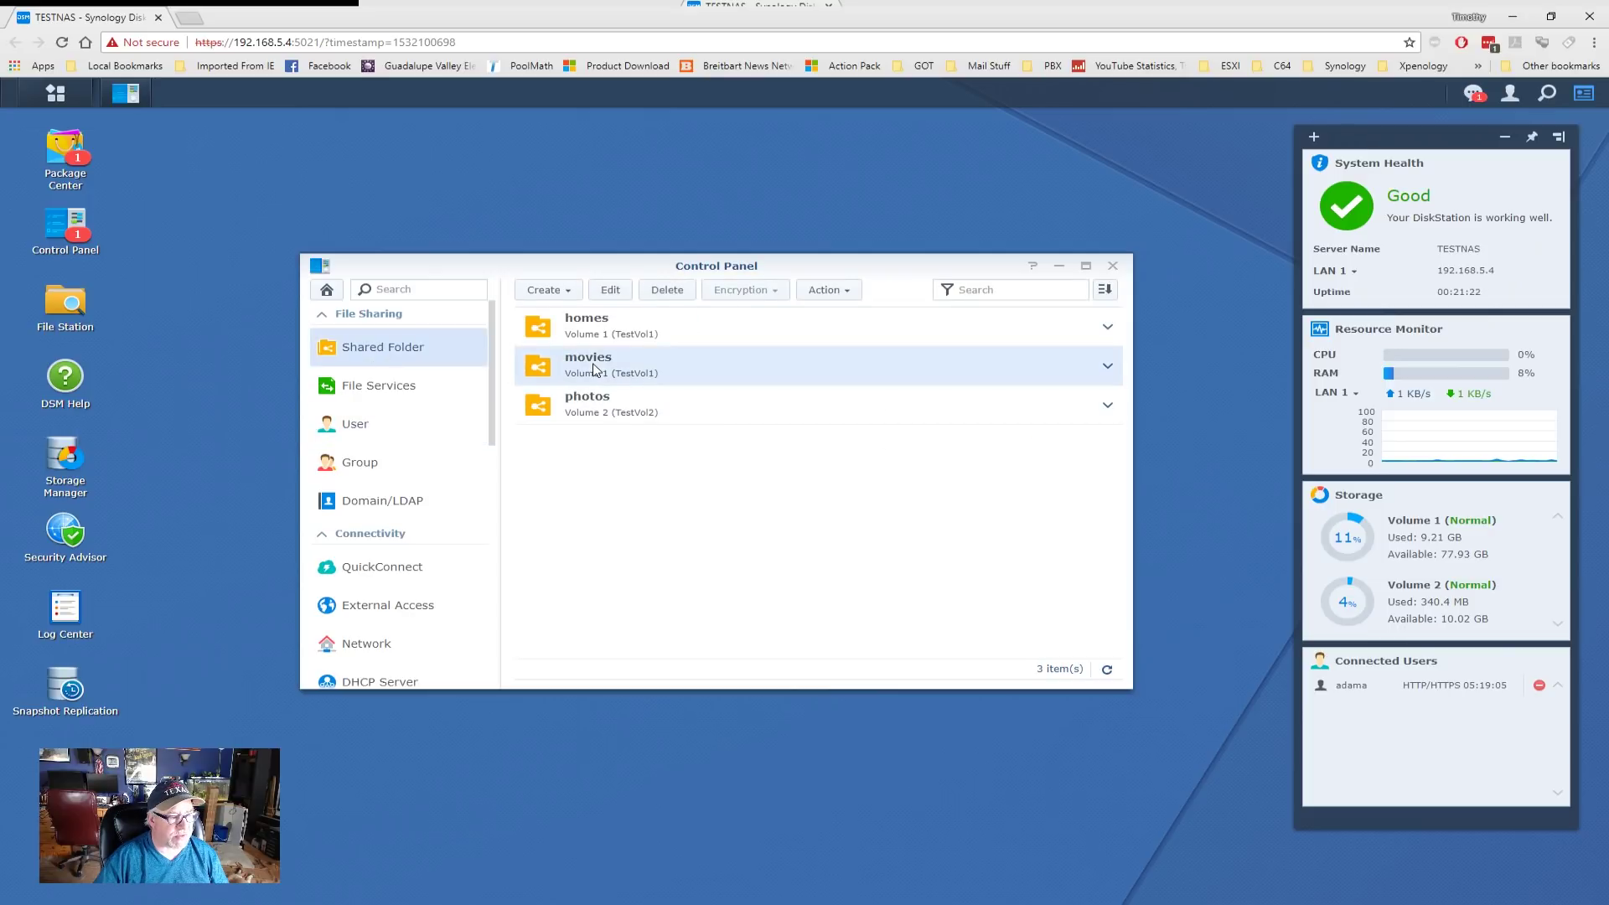
click(619, 294)
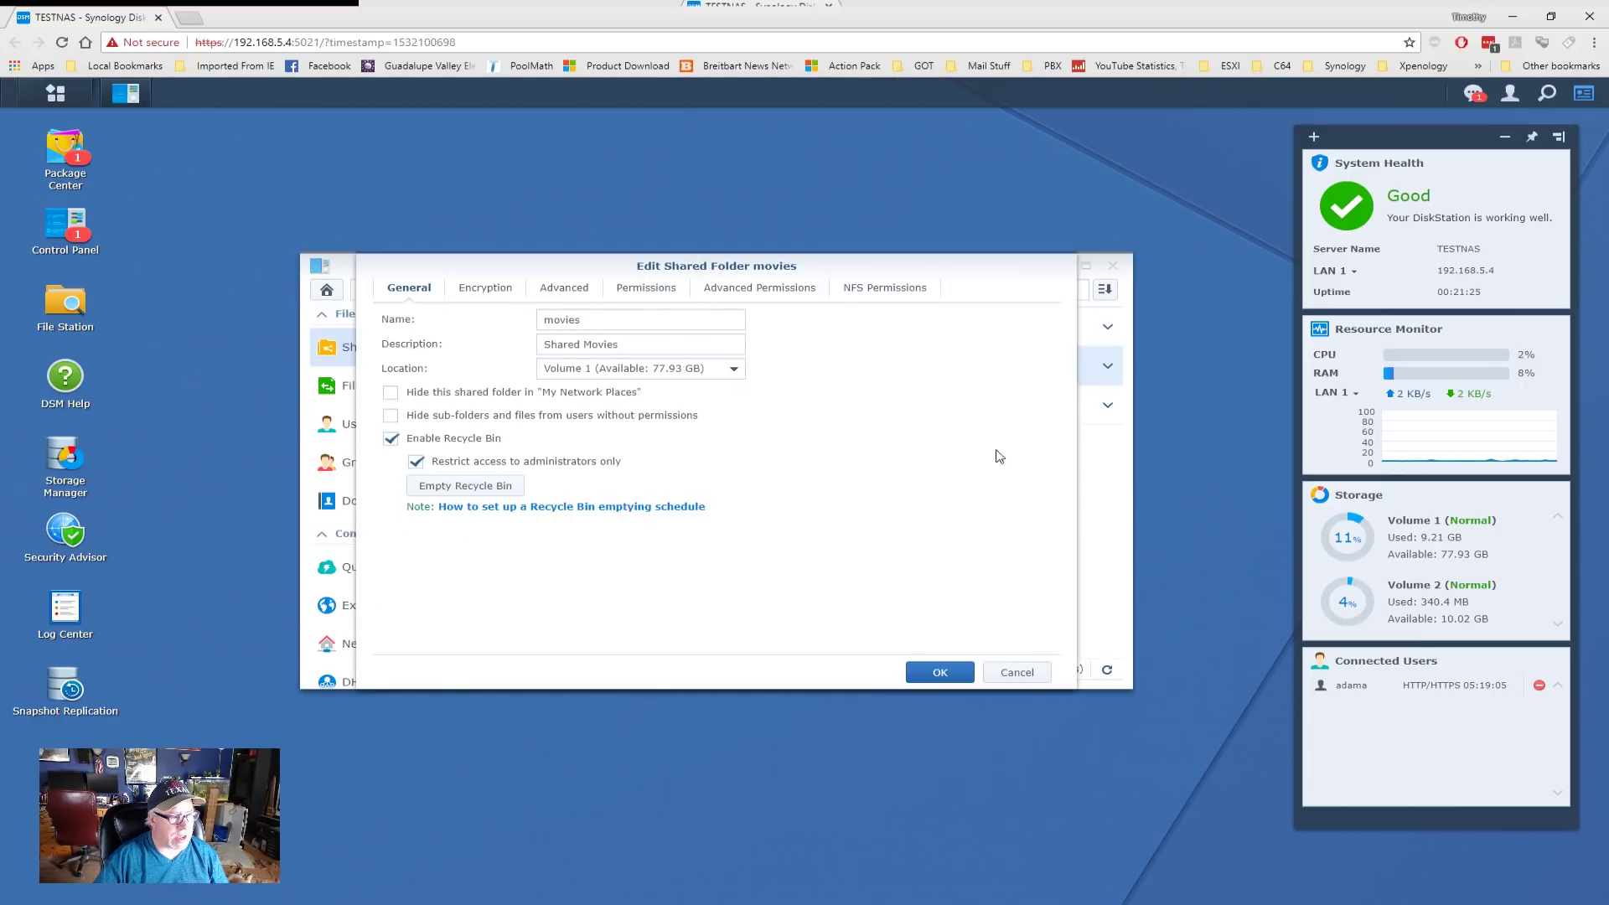
click(646, 289)
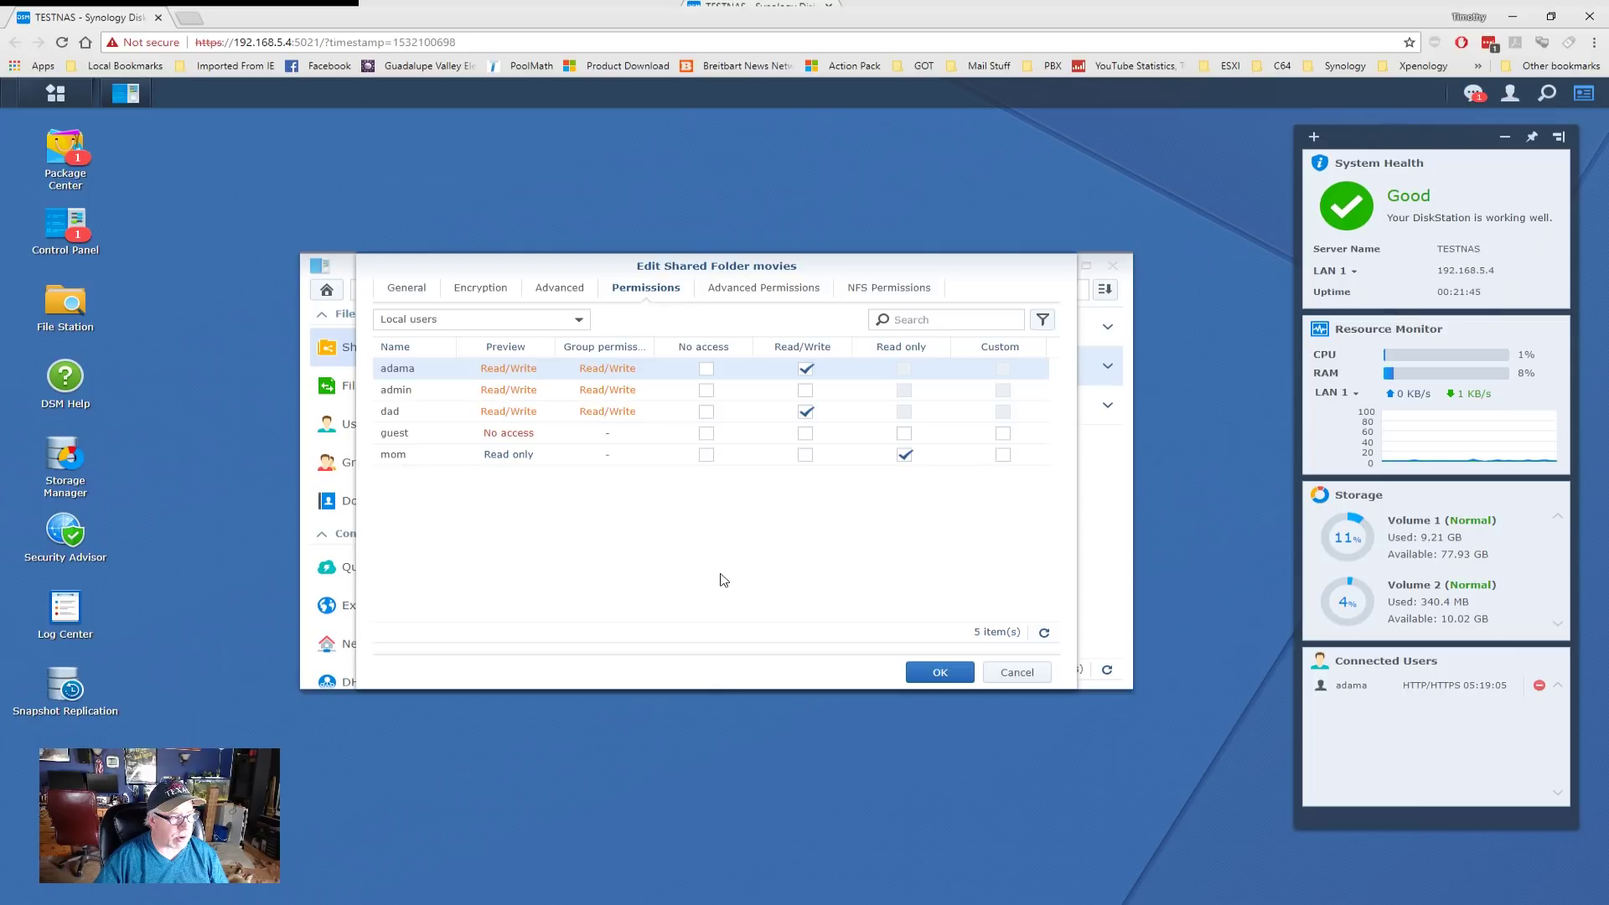
click(585, 325)
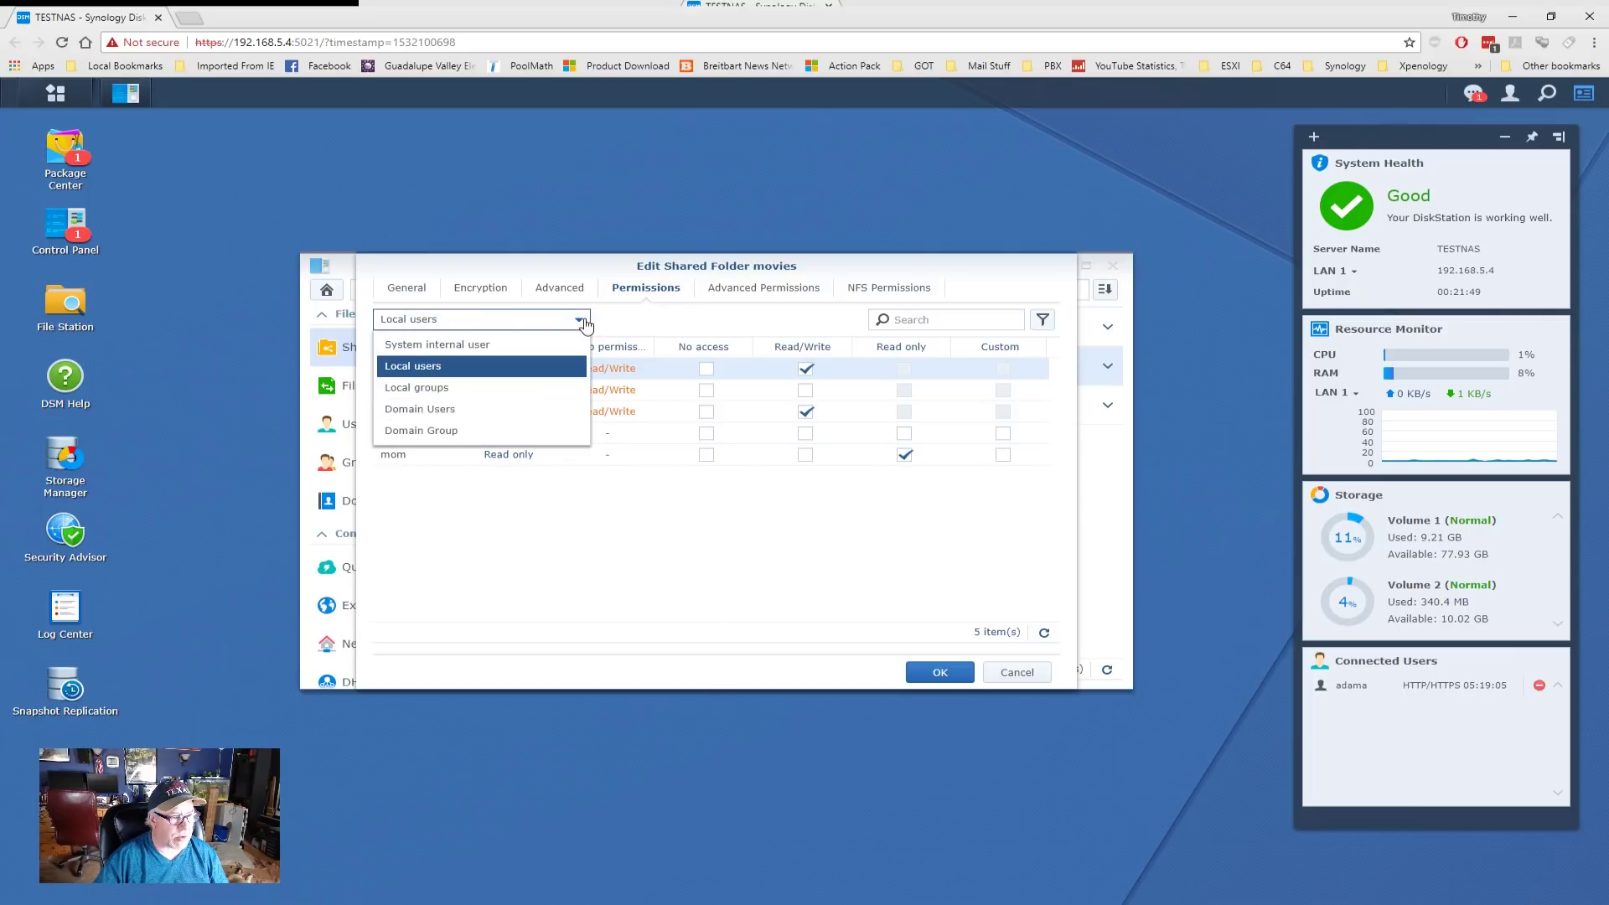
click(434, 415)
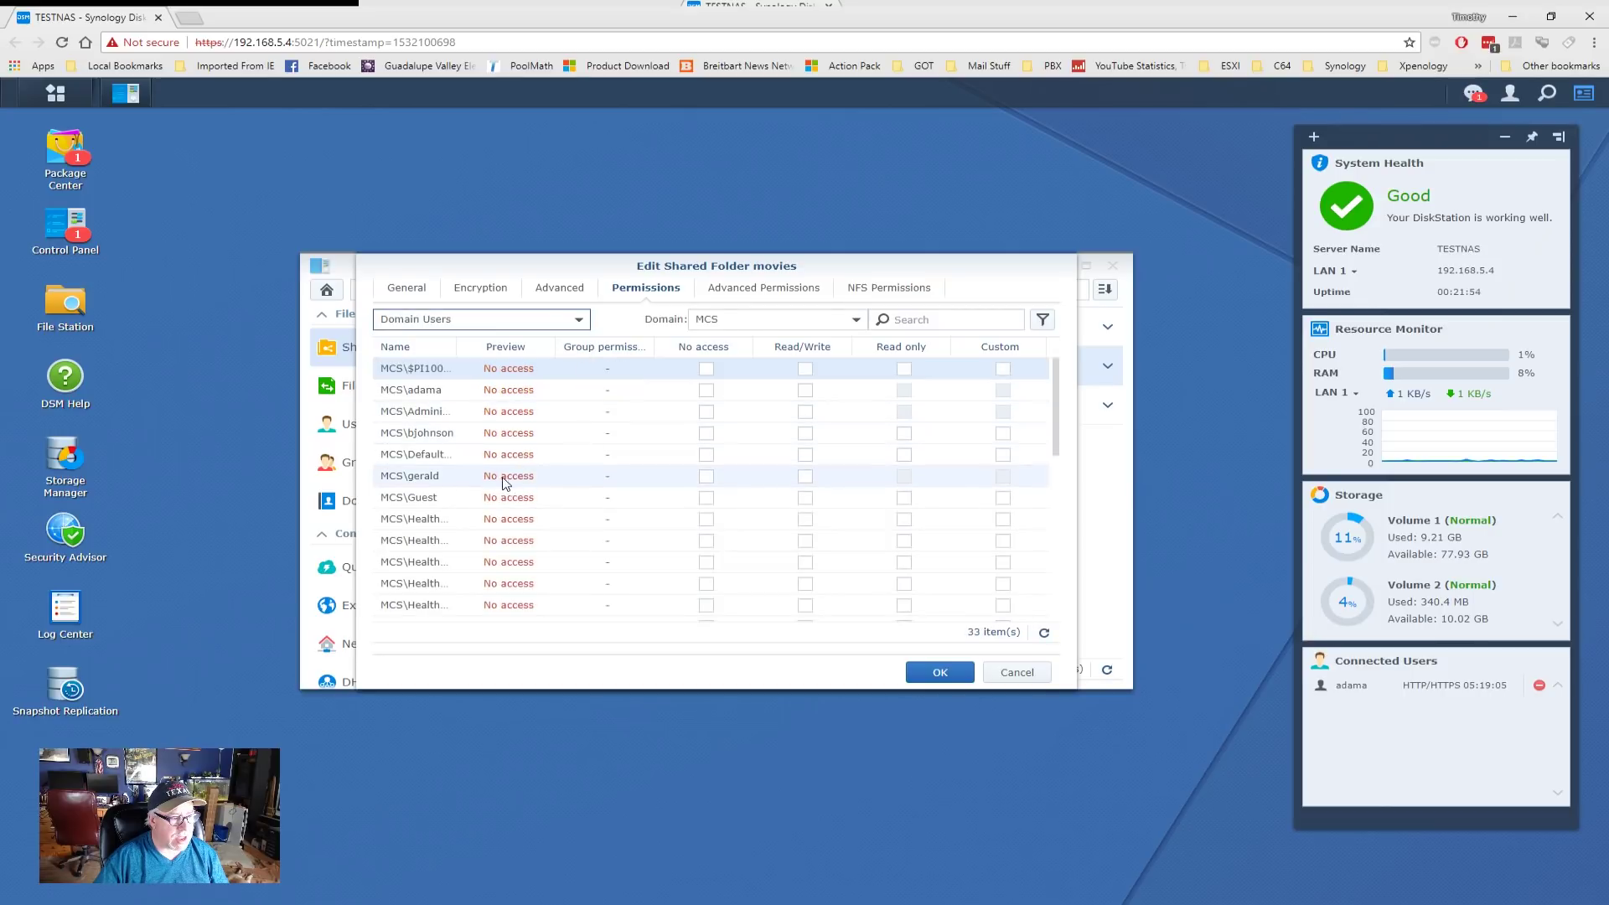
drag(457, 346, 546, 346)
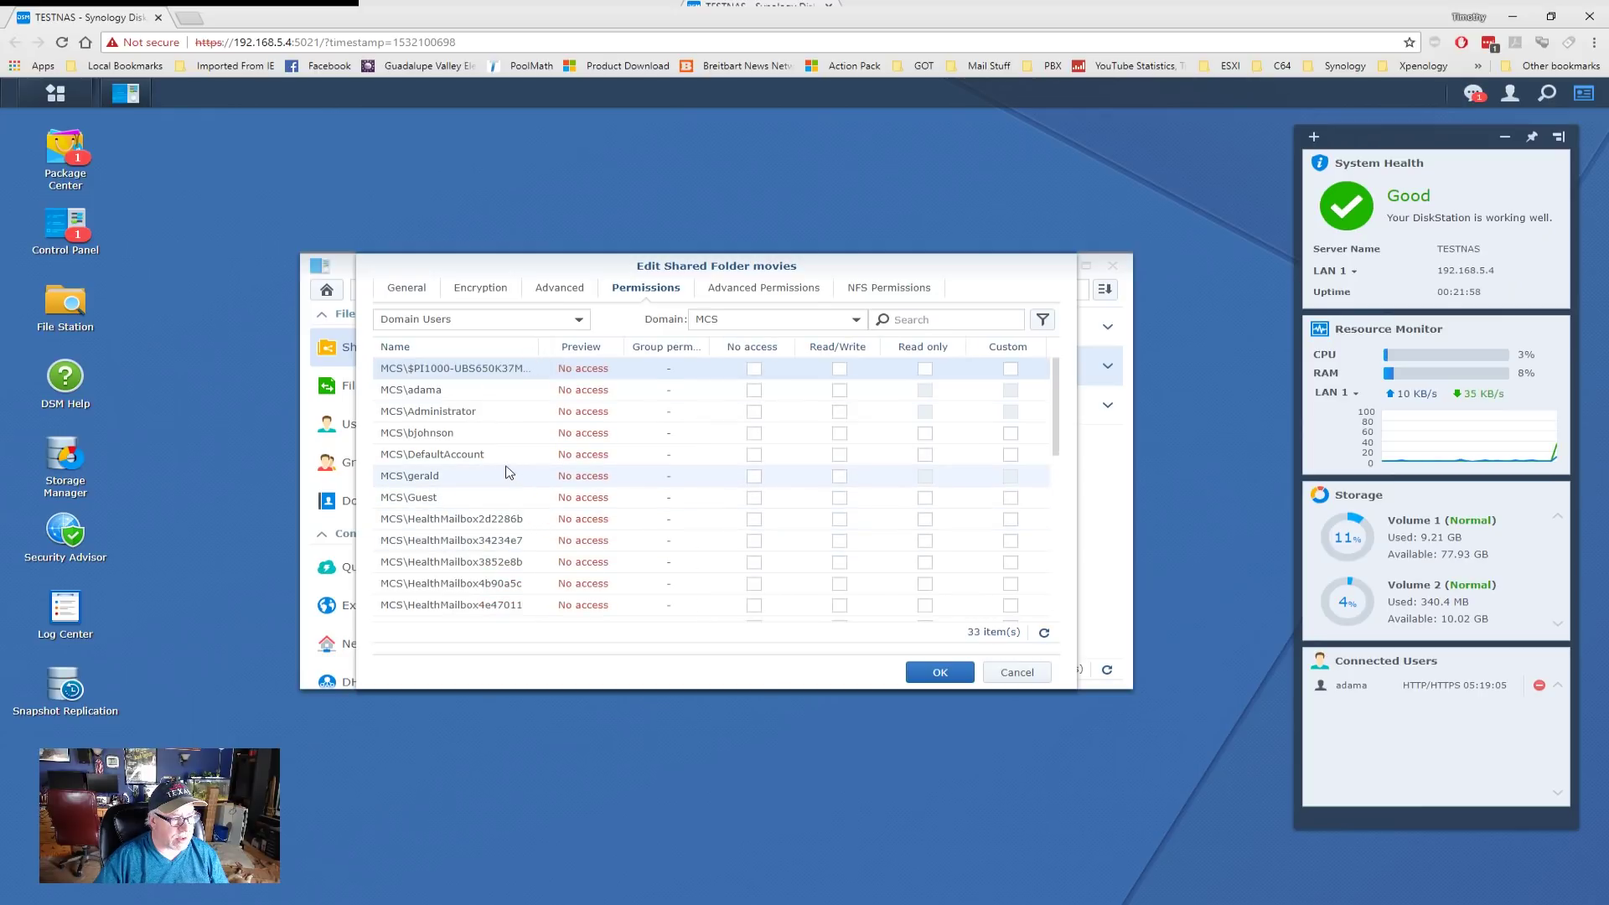
scroll(506, 466, down, 5)
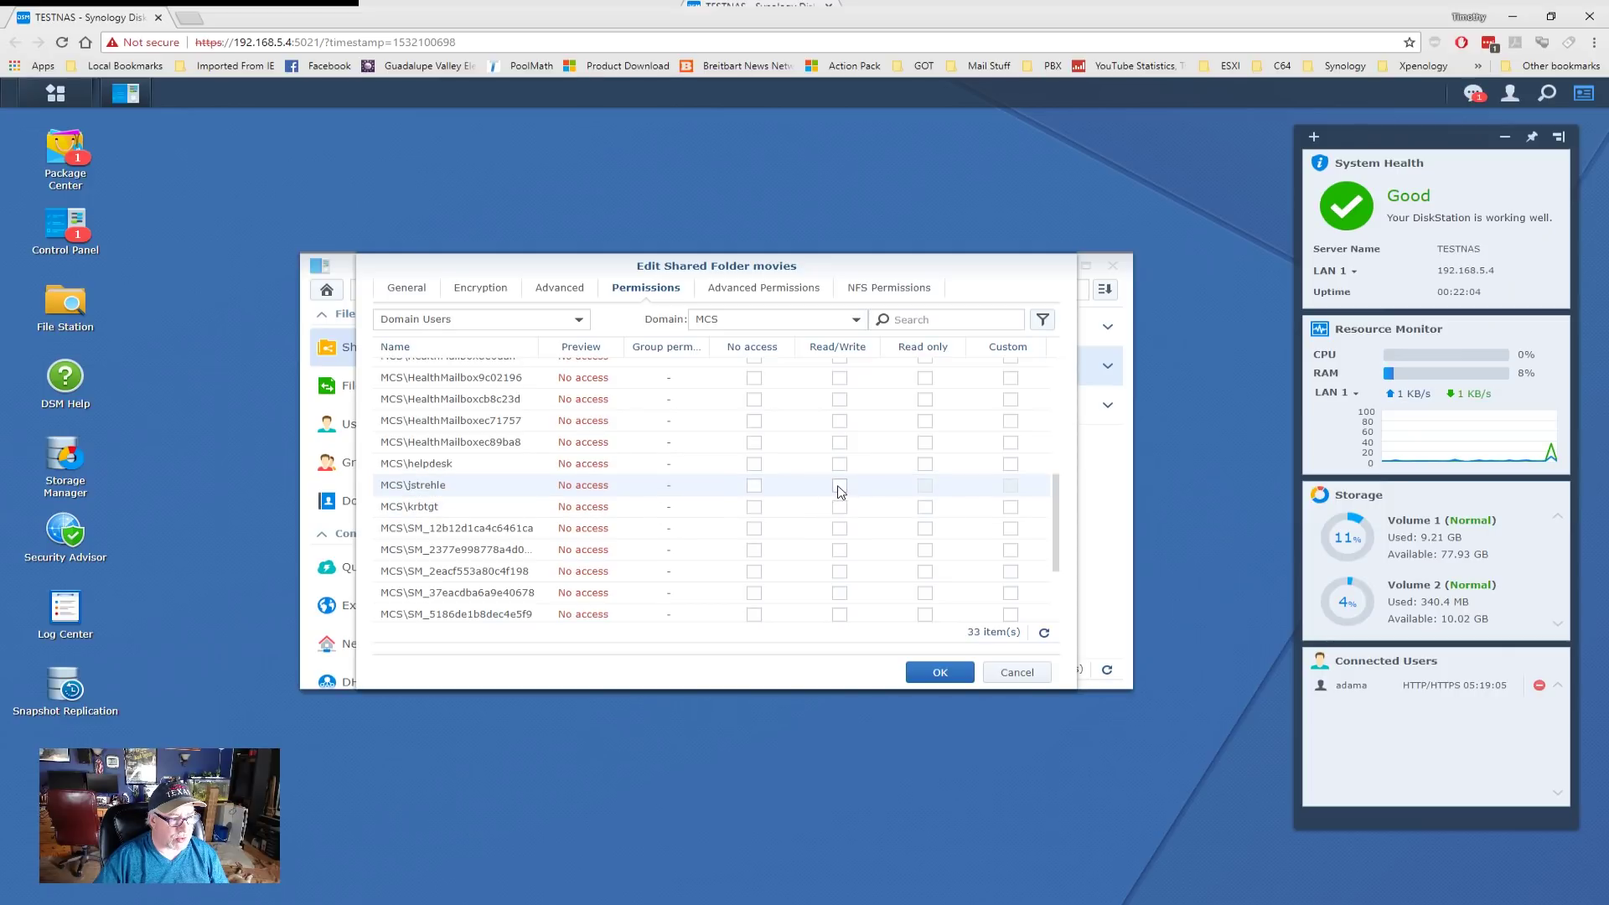
click(839, 486)
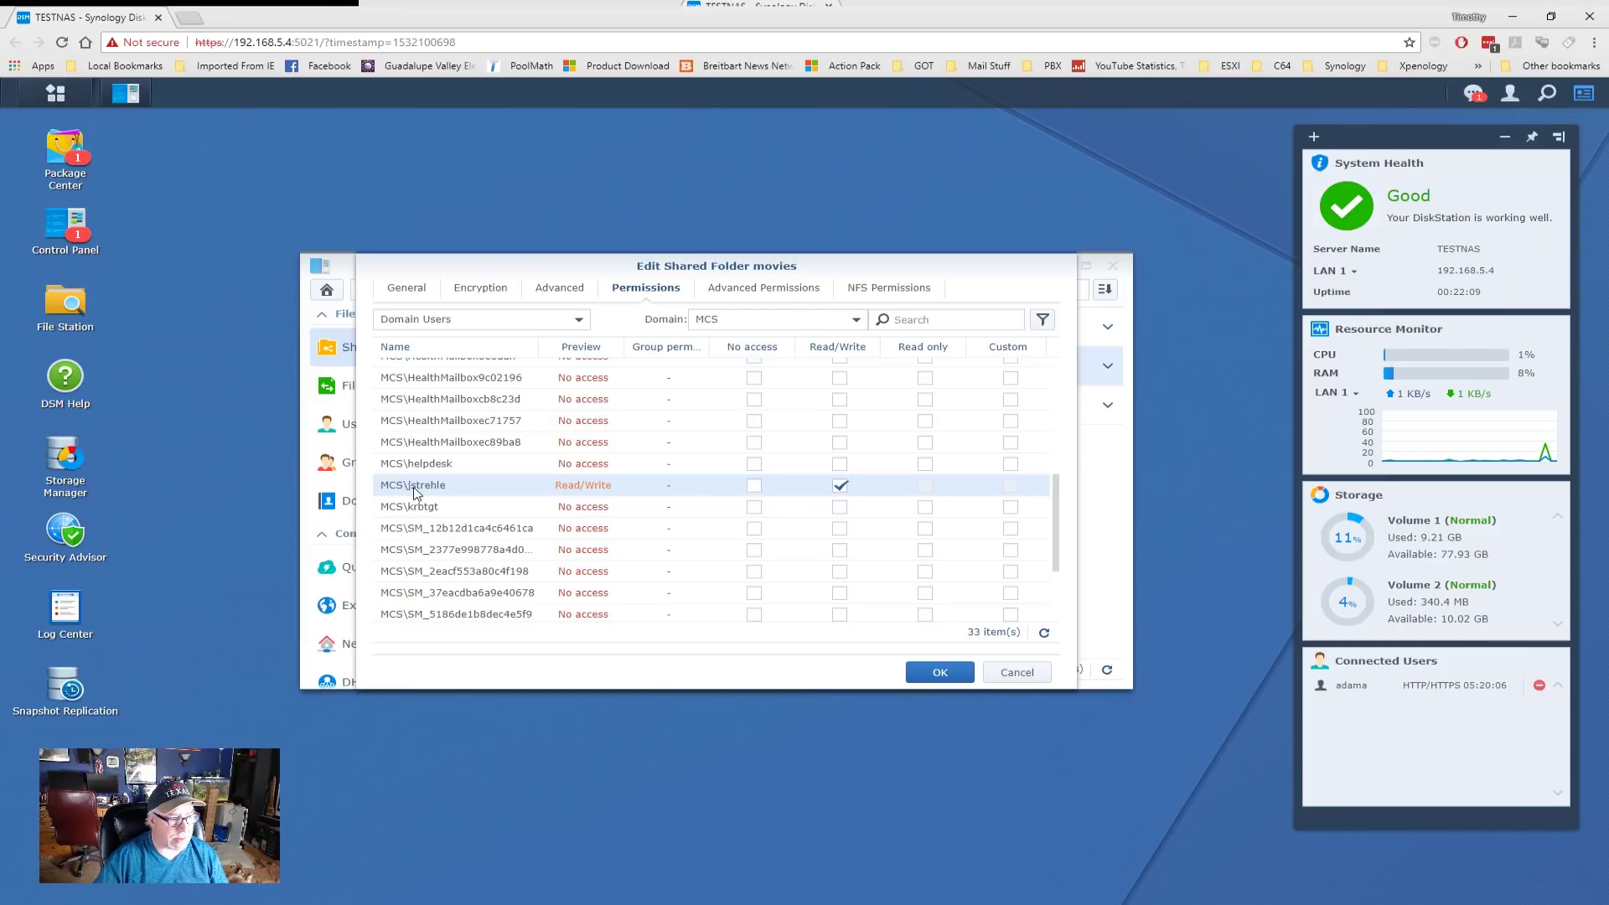
click(949, 677)
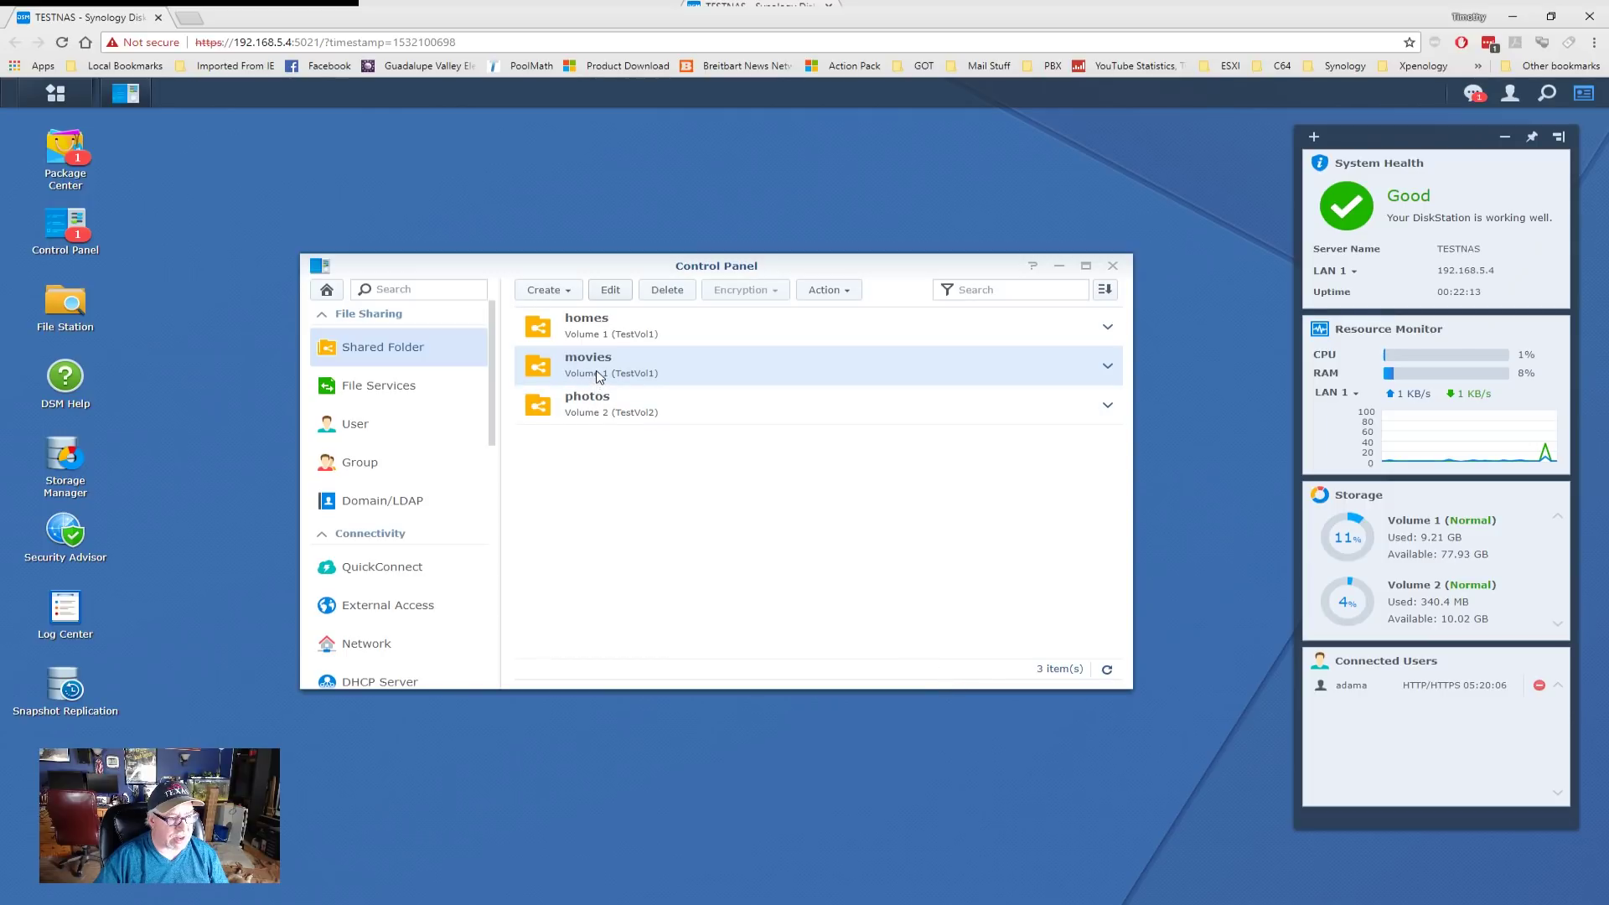
- Tick Read/Write for the MCS domain user in the photos folder's Domain Users permissions and click OK
click(616, 417)
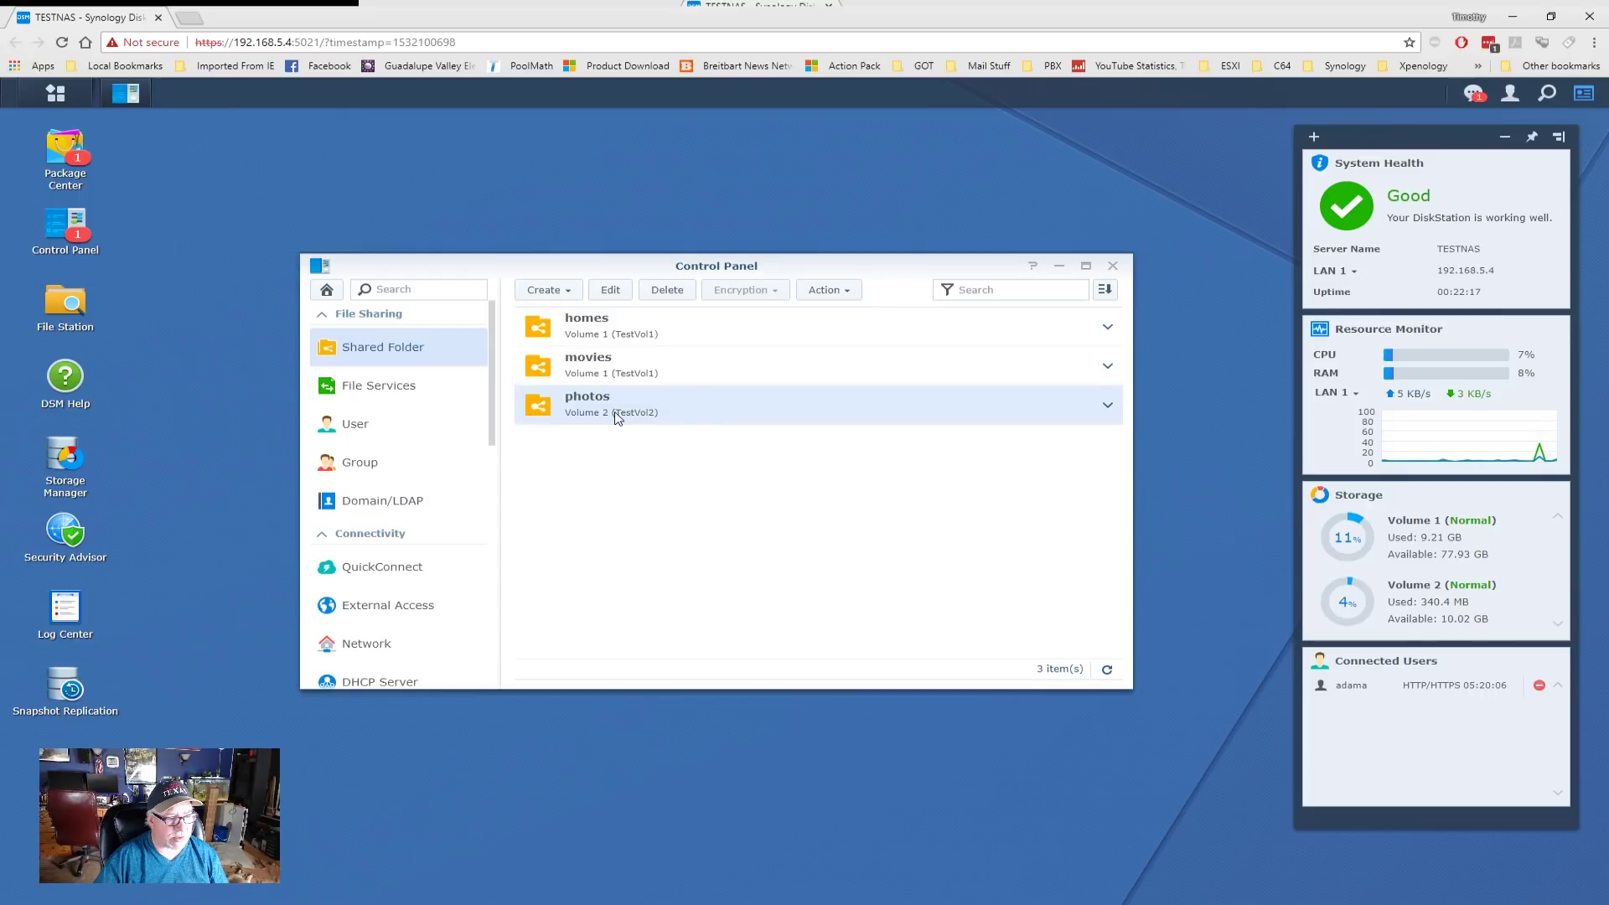
click(612, 293)
click(624, 294)
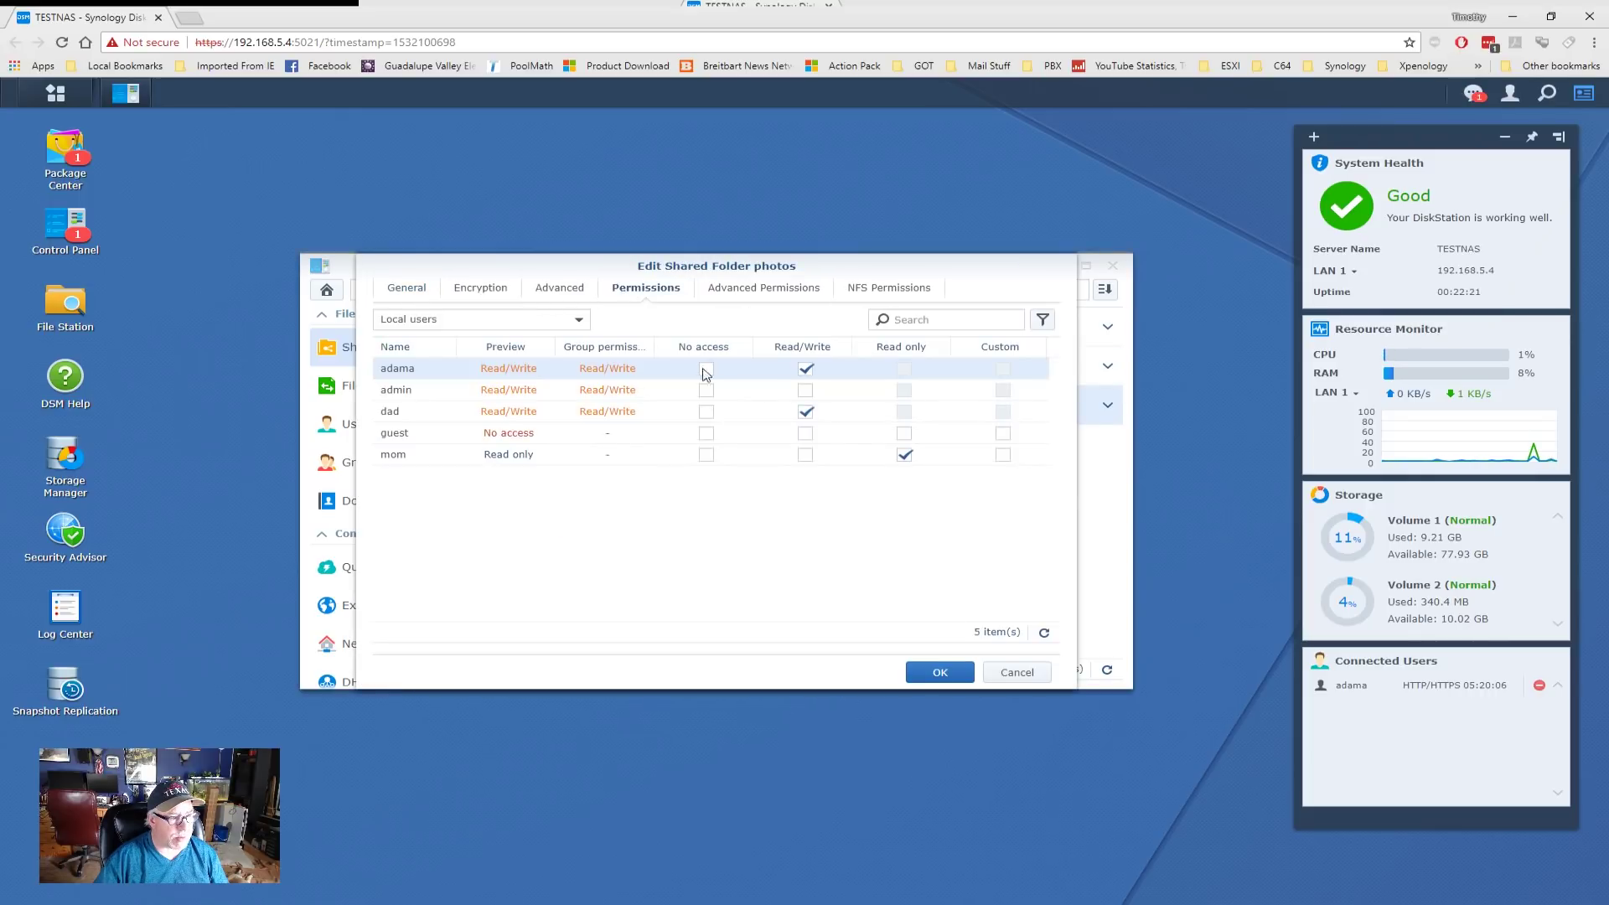
click(578, 320)
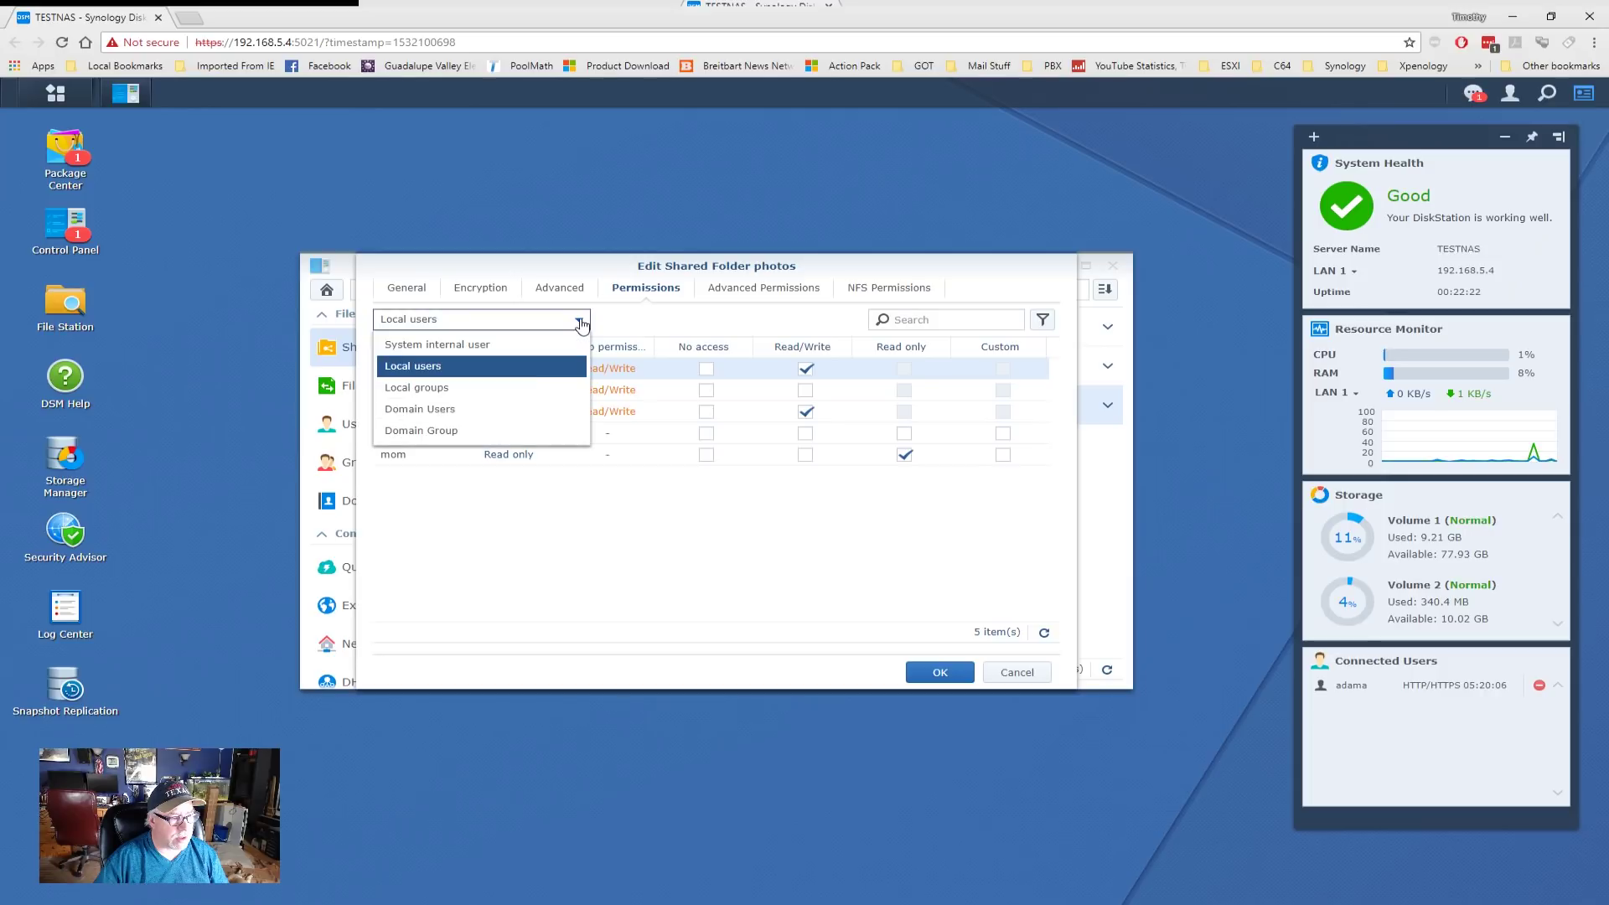
click(468, 411)
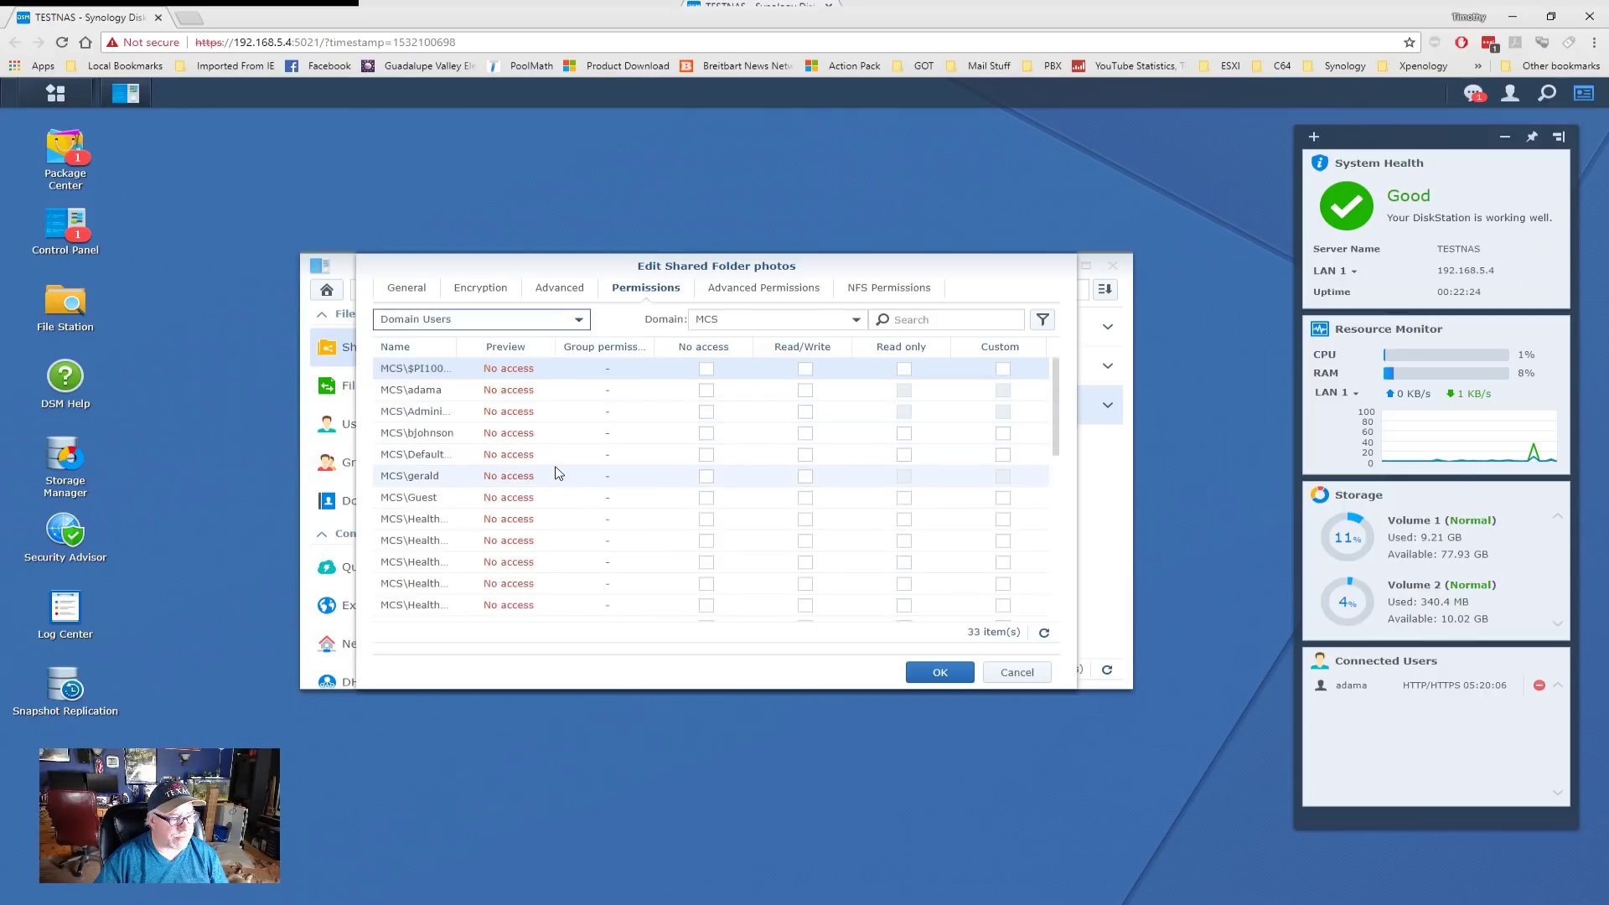
scroll(559, 473, down, 3)
scroll(559, 473, down, 2)
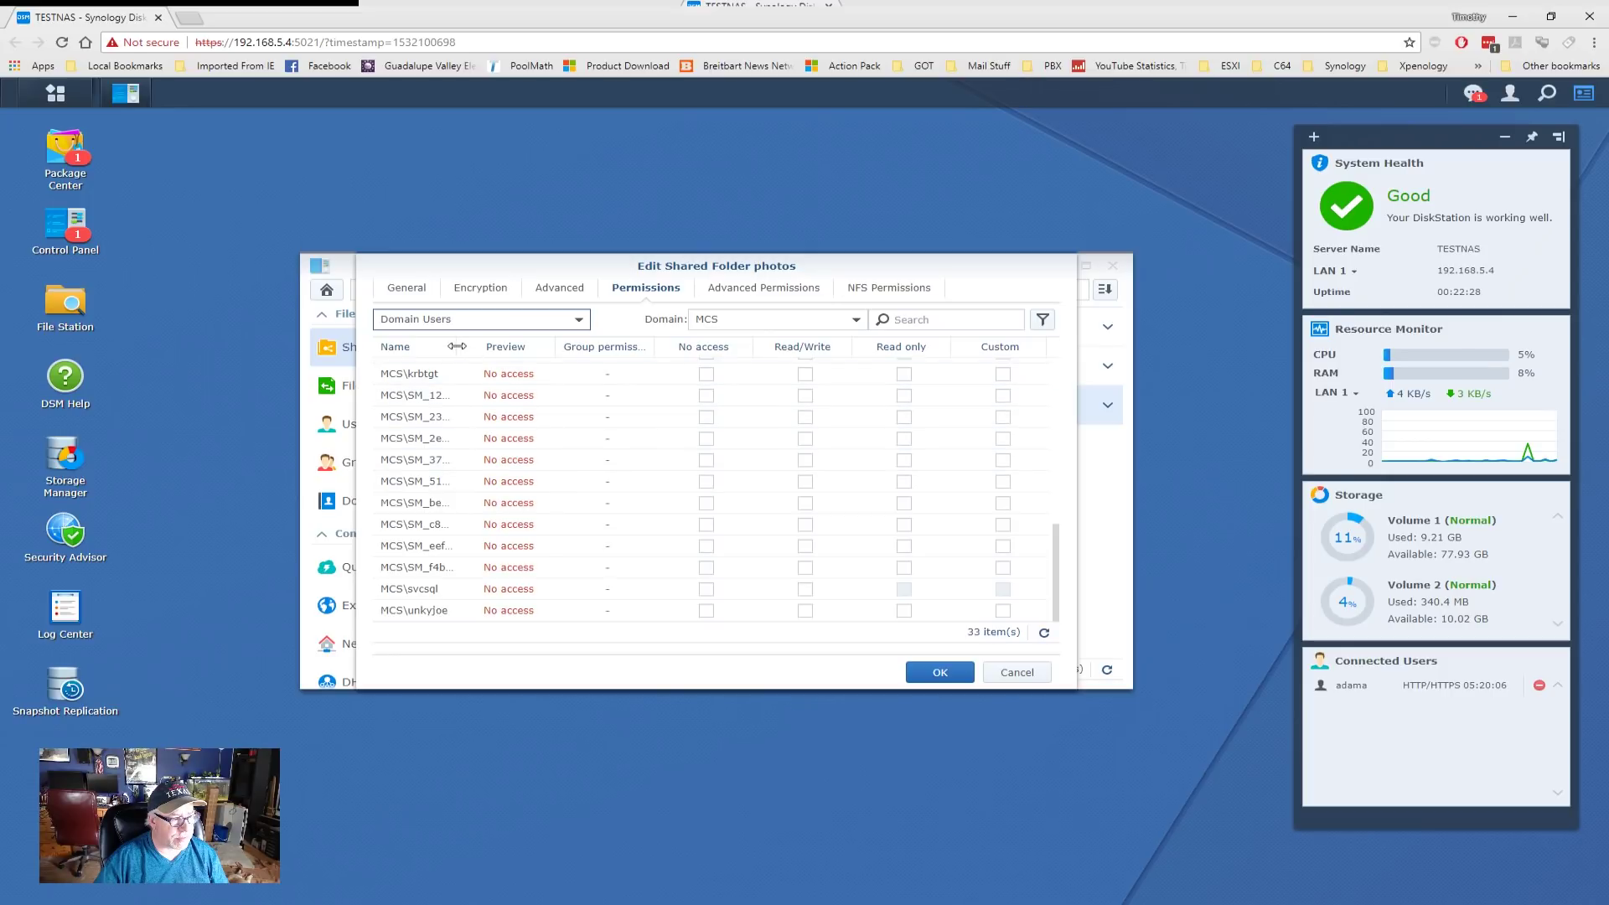
drag(457, 346, 610, 346)
scroll(550, 467, up, 4)
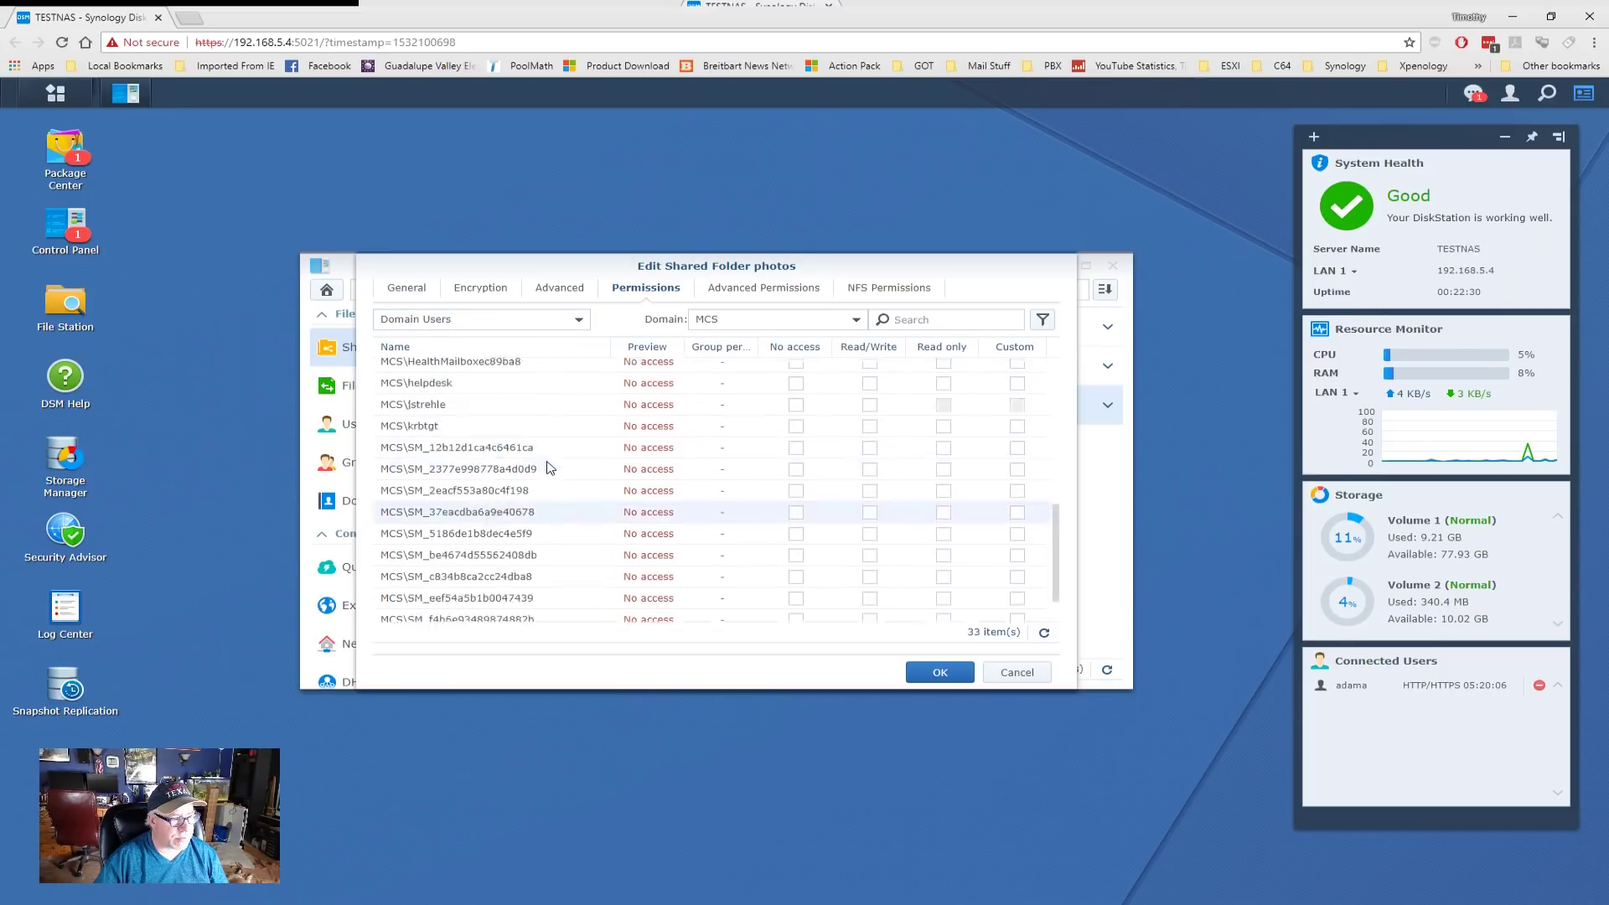
click(869, 614)
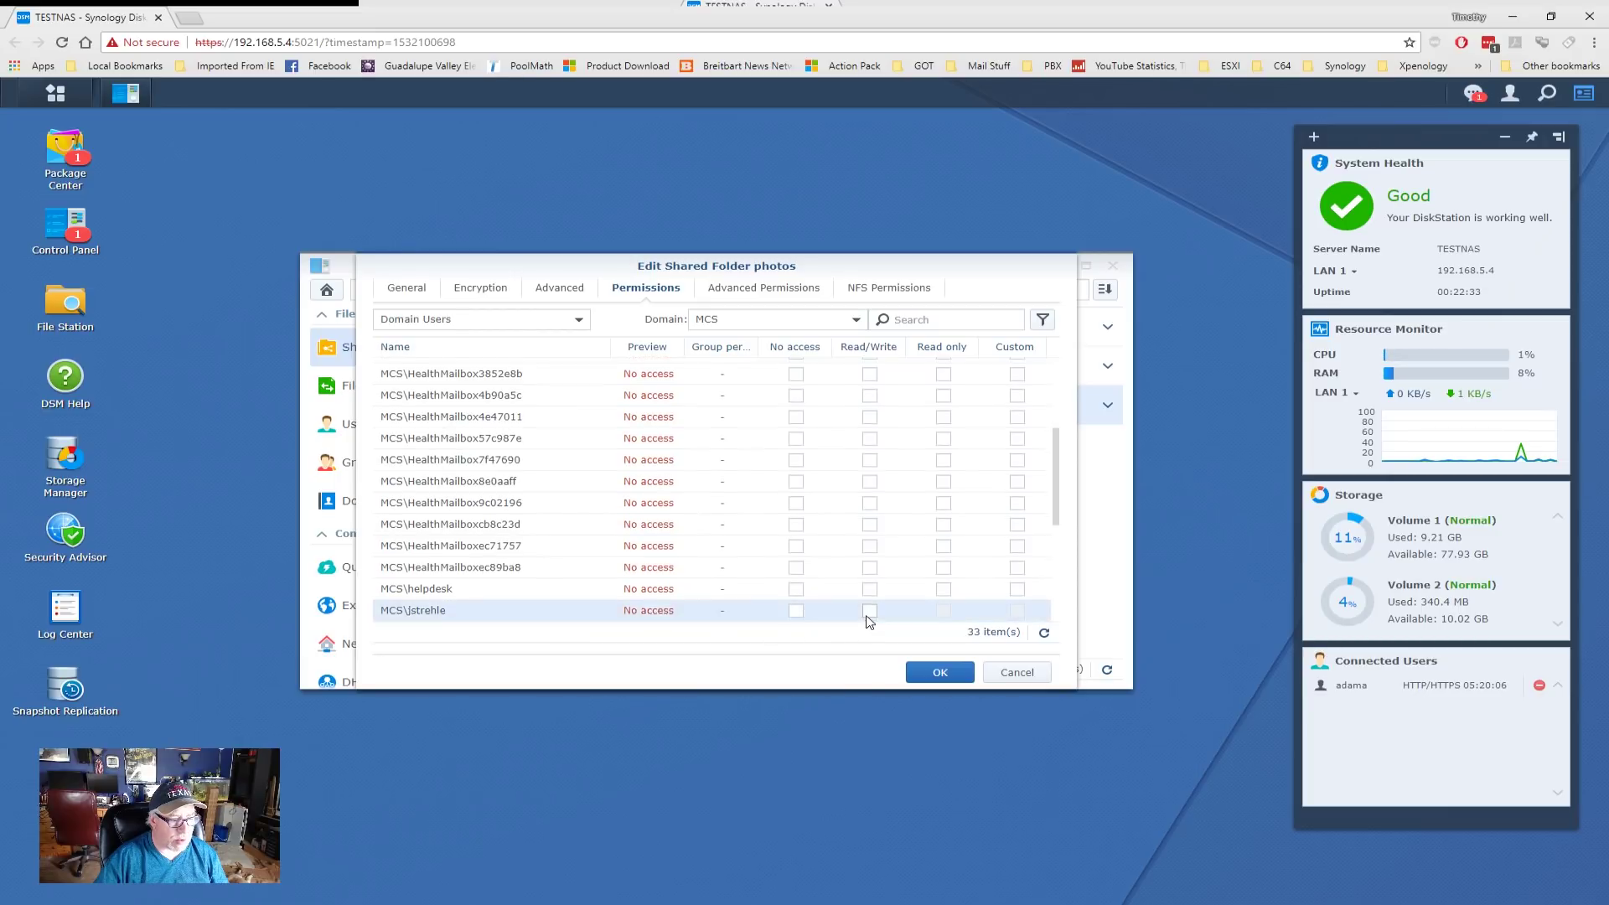
click(941, 674)
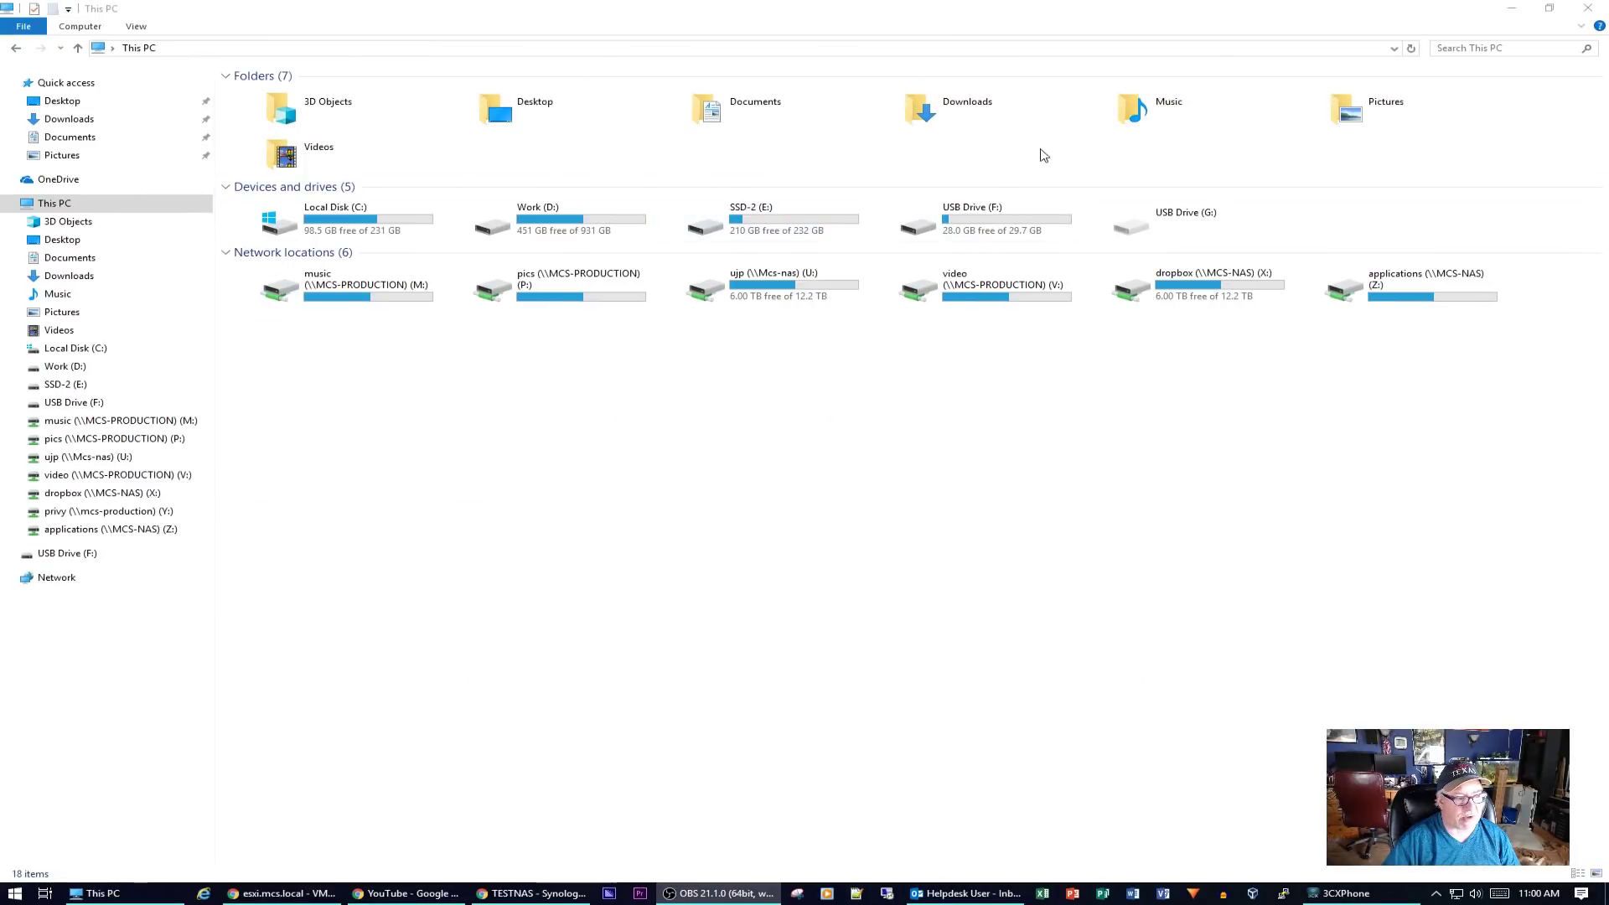
- Delete the european vacation folder from the movies share on TESTNAS
click(56, 577)
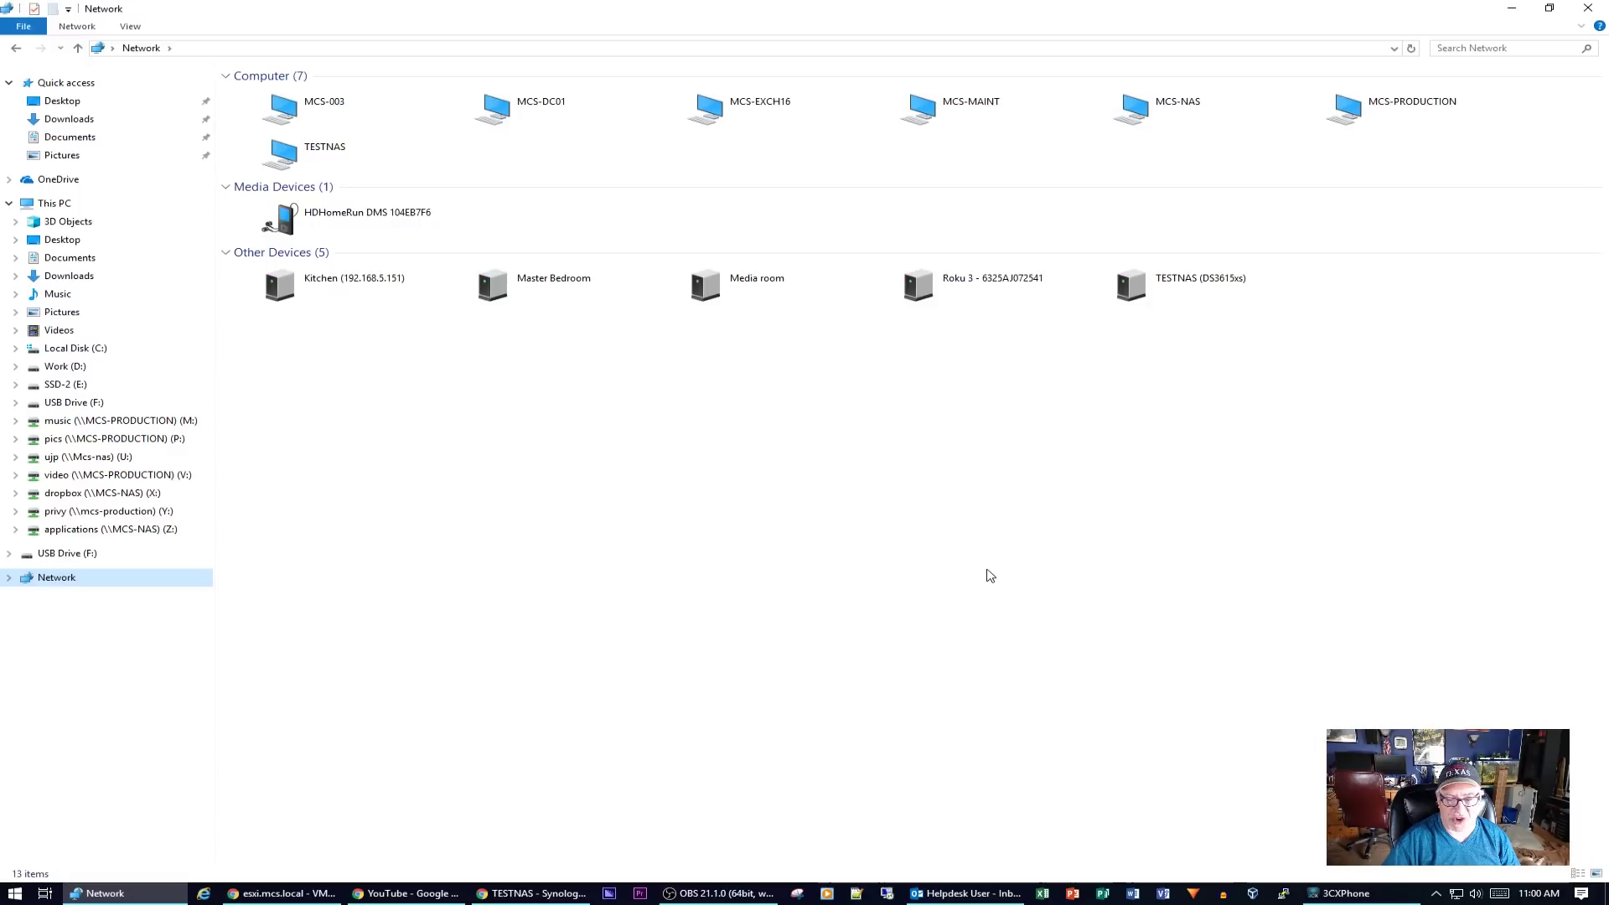
double_click(308, 149)
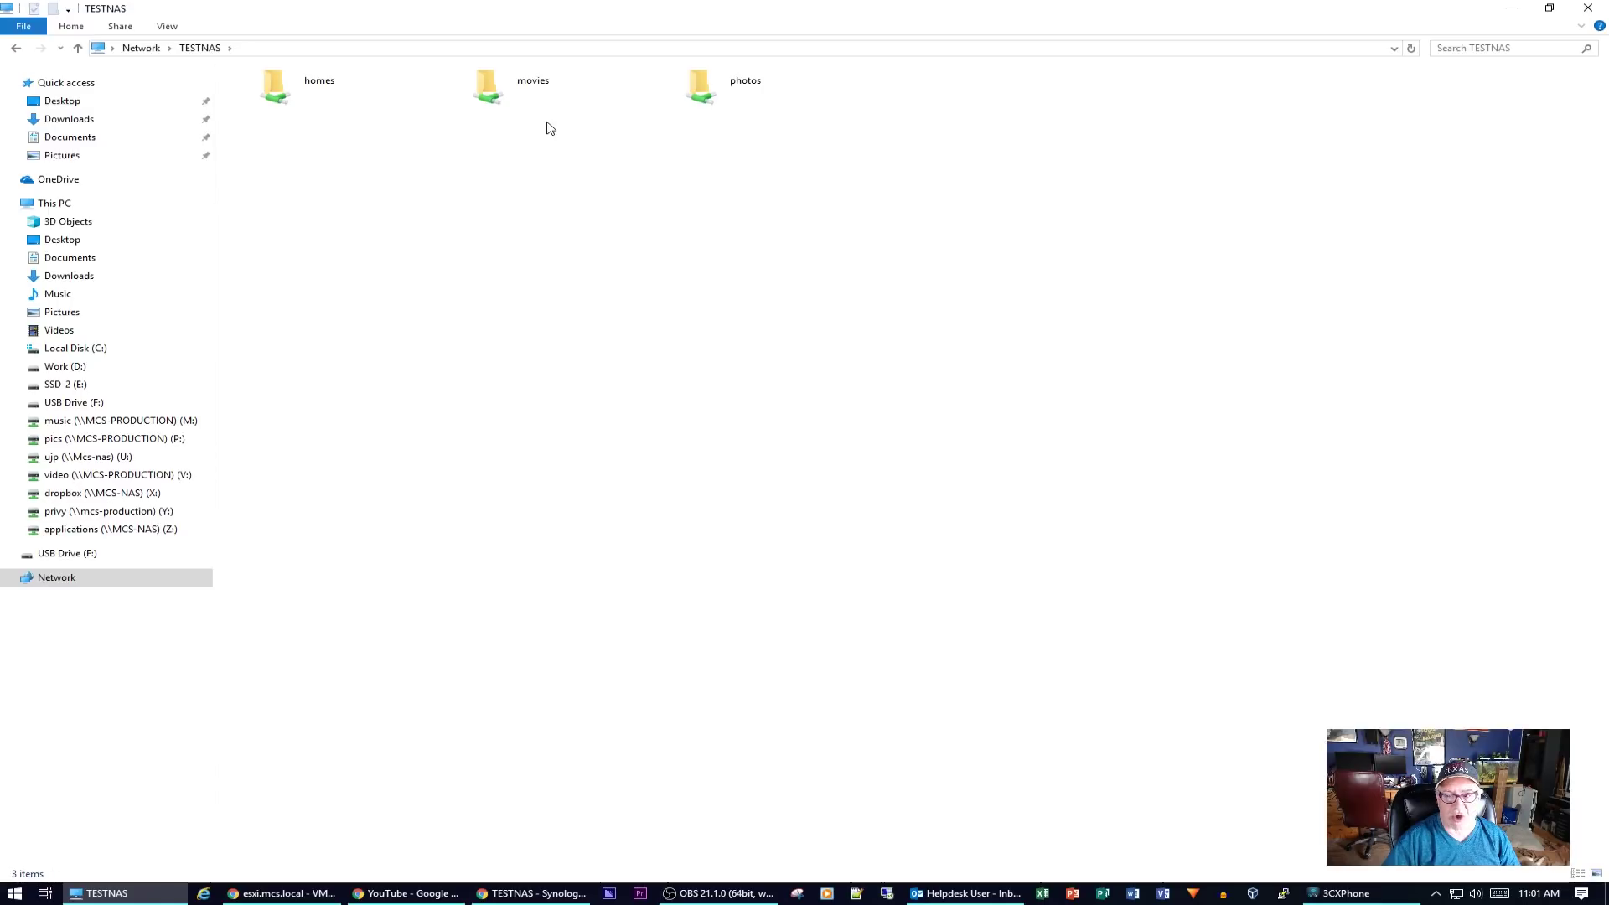
click(520, 97)
double_click(506, 93)
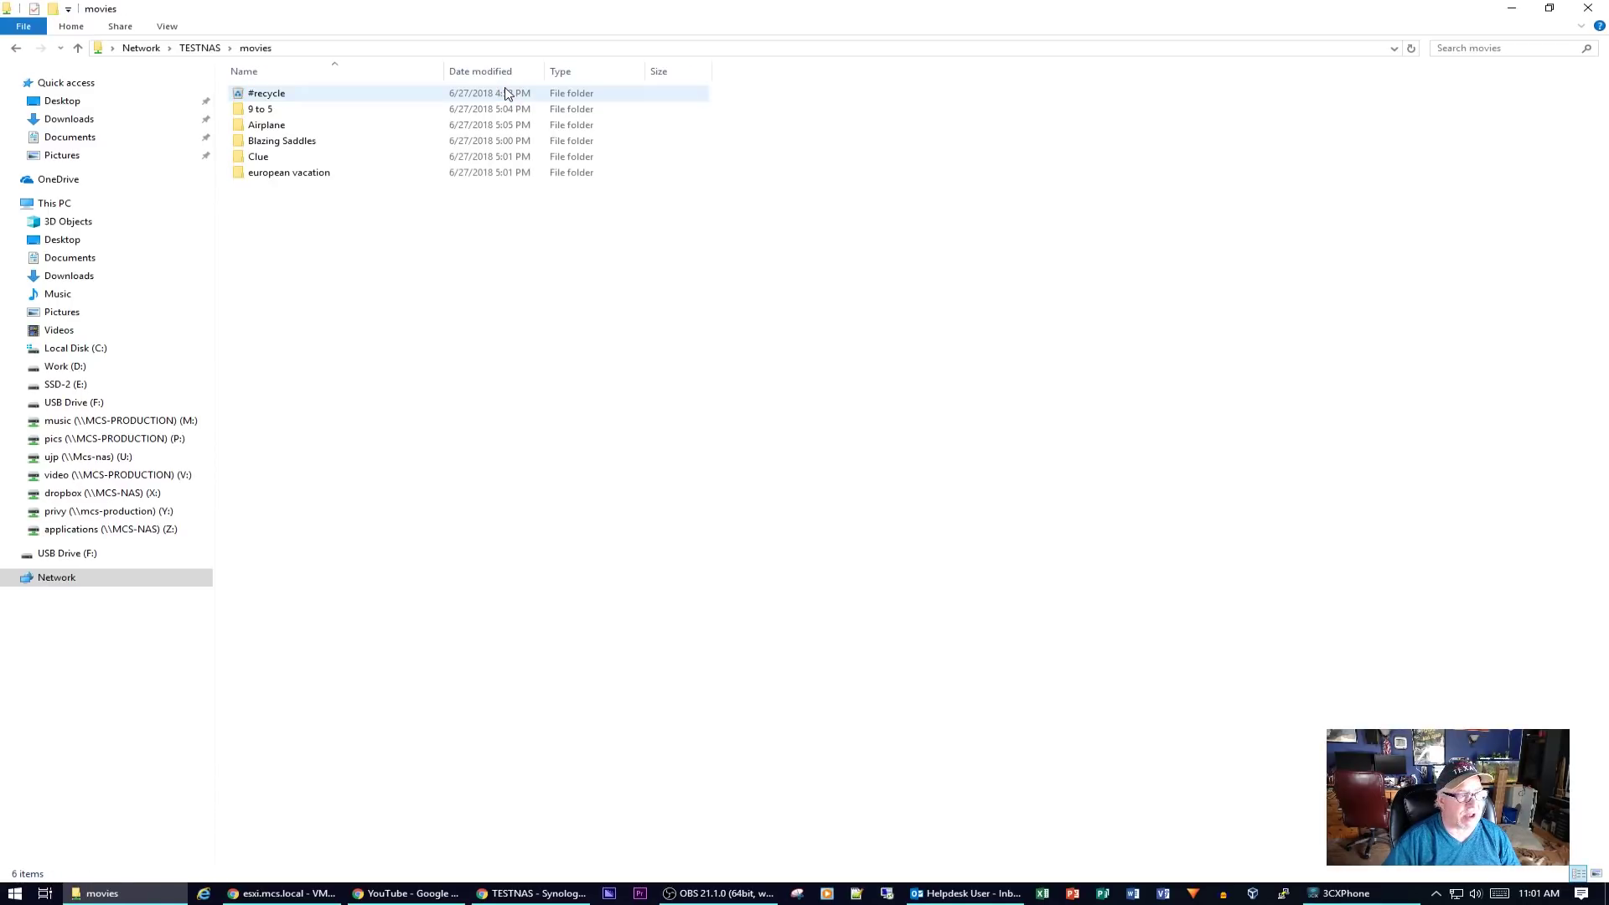
right_click(286, 174)
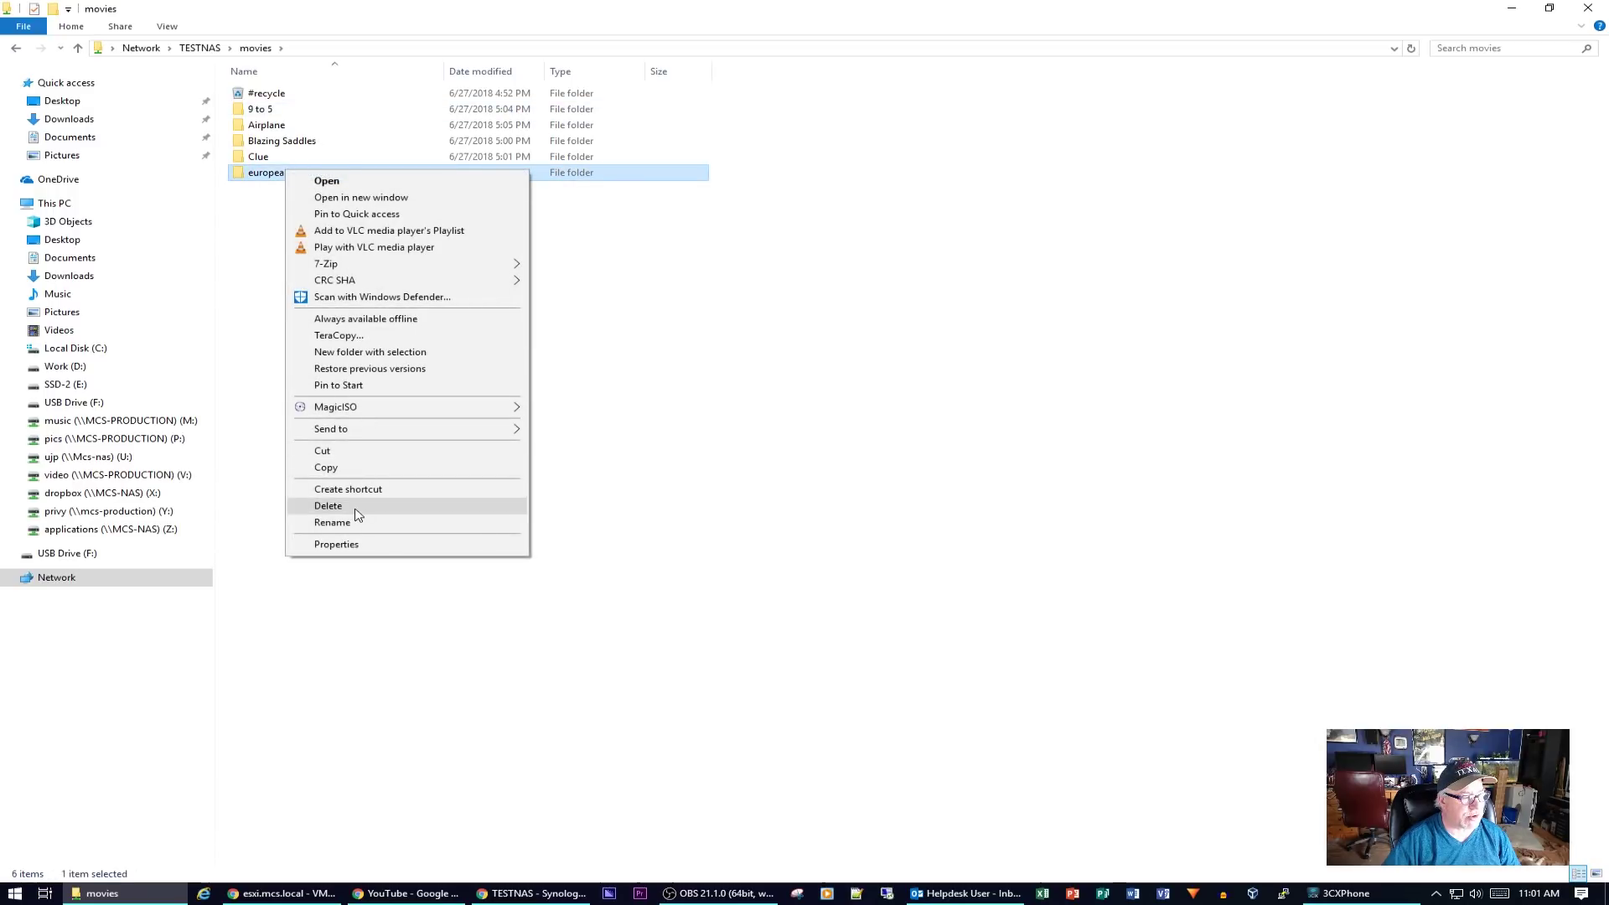
click(329, 506)
click(862, 510)
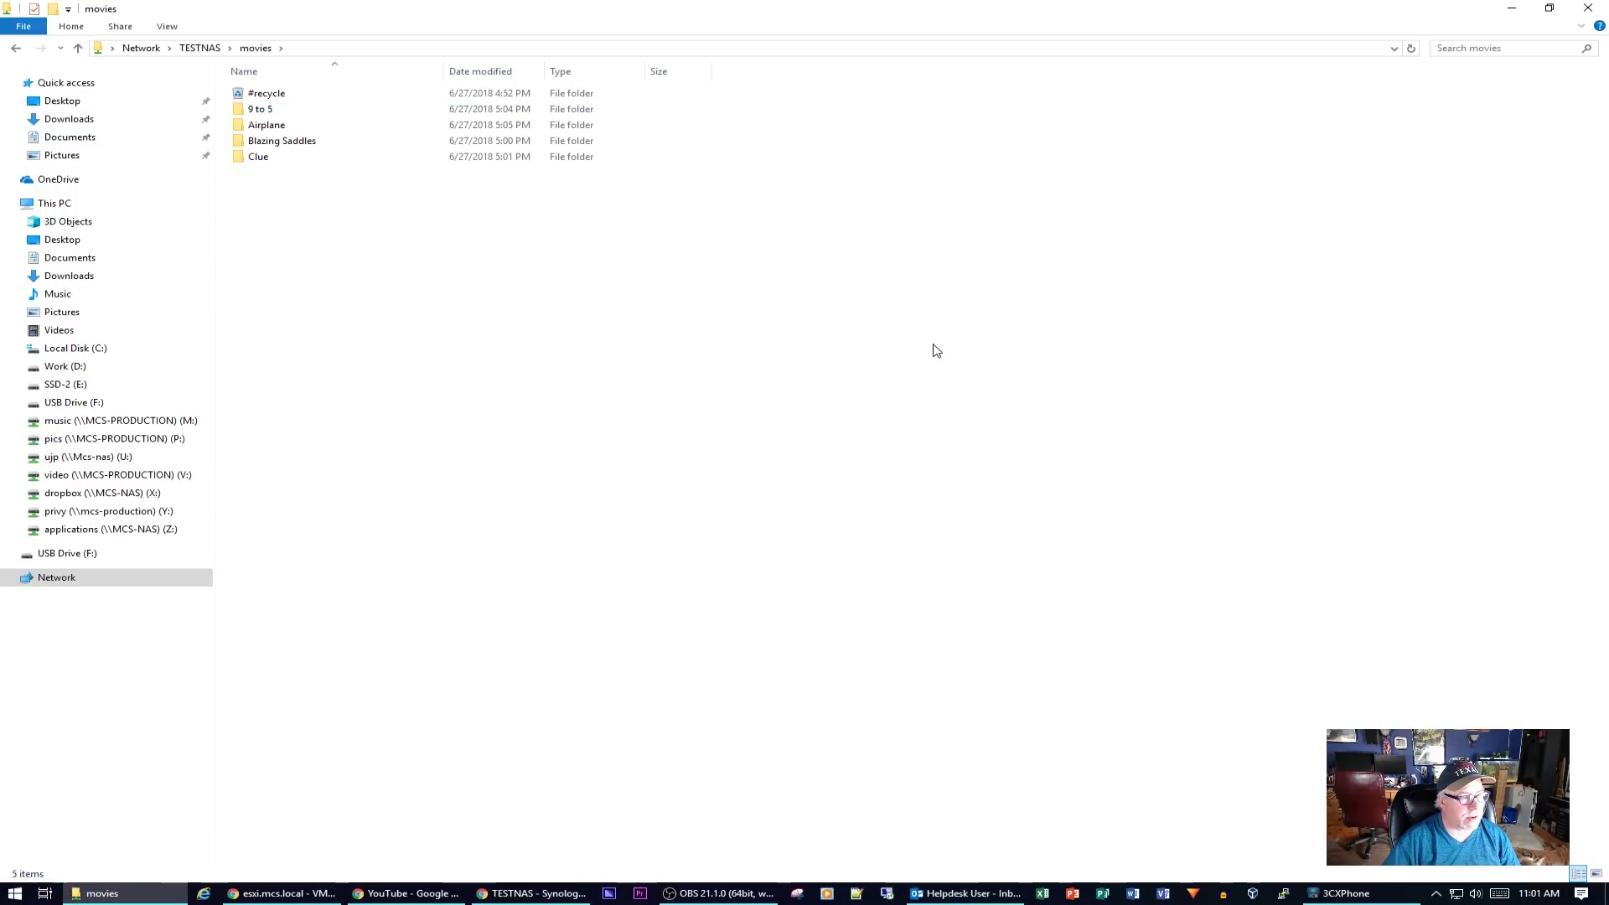
- Delete the Christmas 2015 folder from the TESTNAS photos share
click(16, 50)
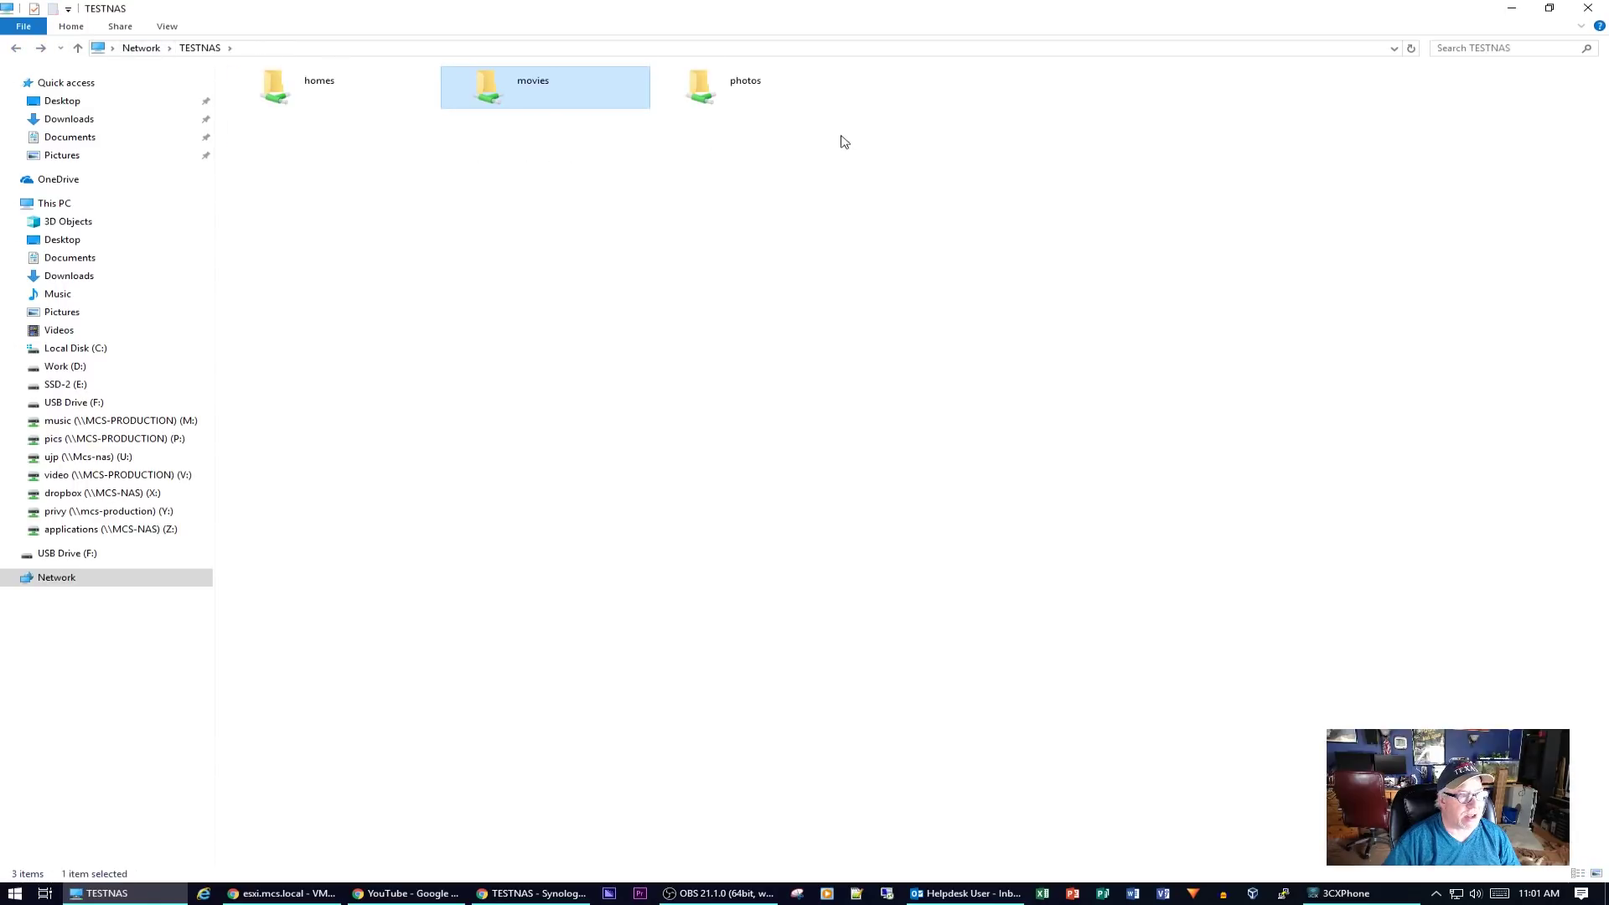
double_click(754, 104)
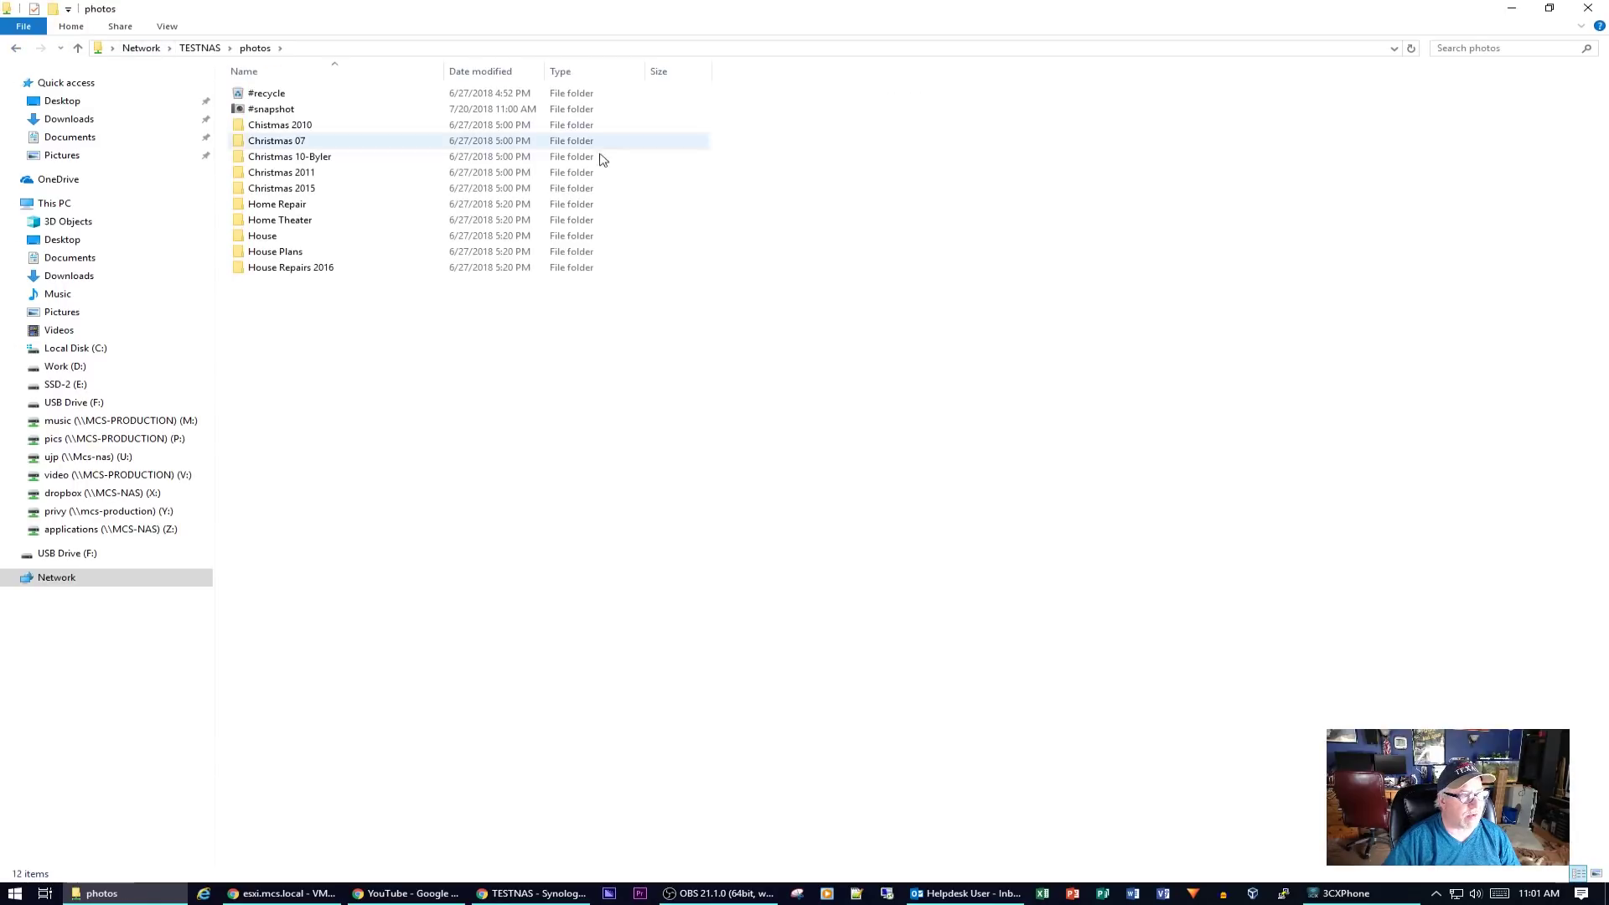
right_click(269, 188)
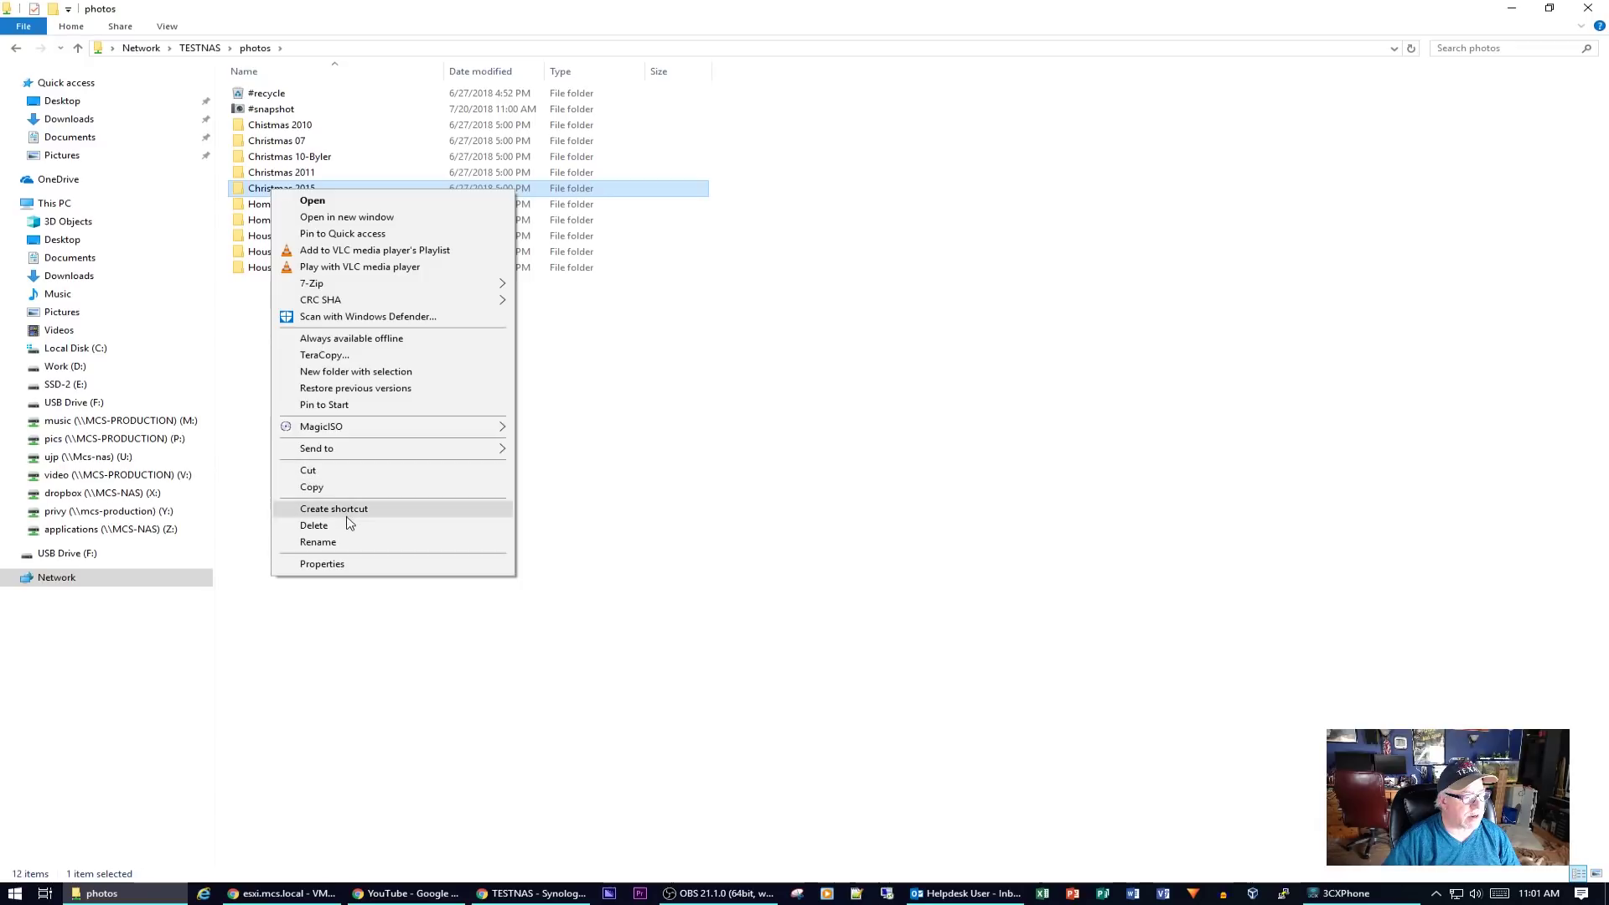
click(352, 525)
click(871, 513)
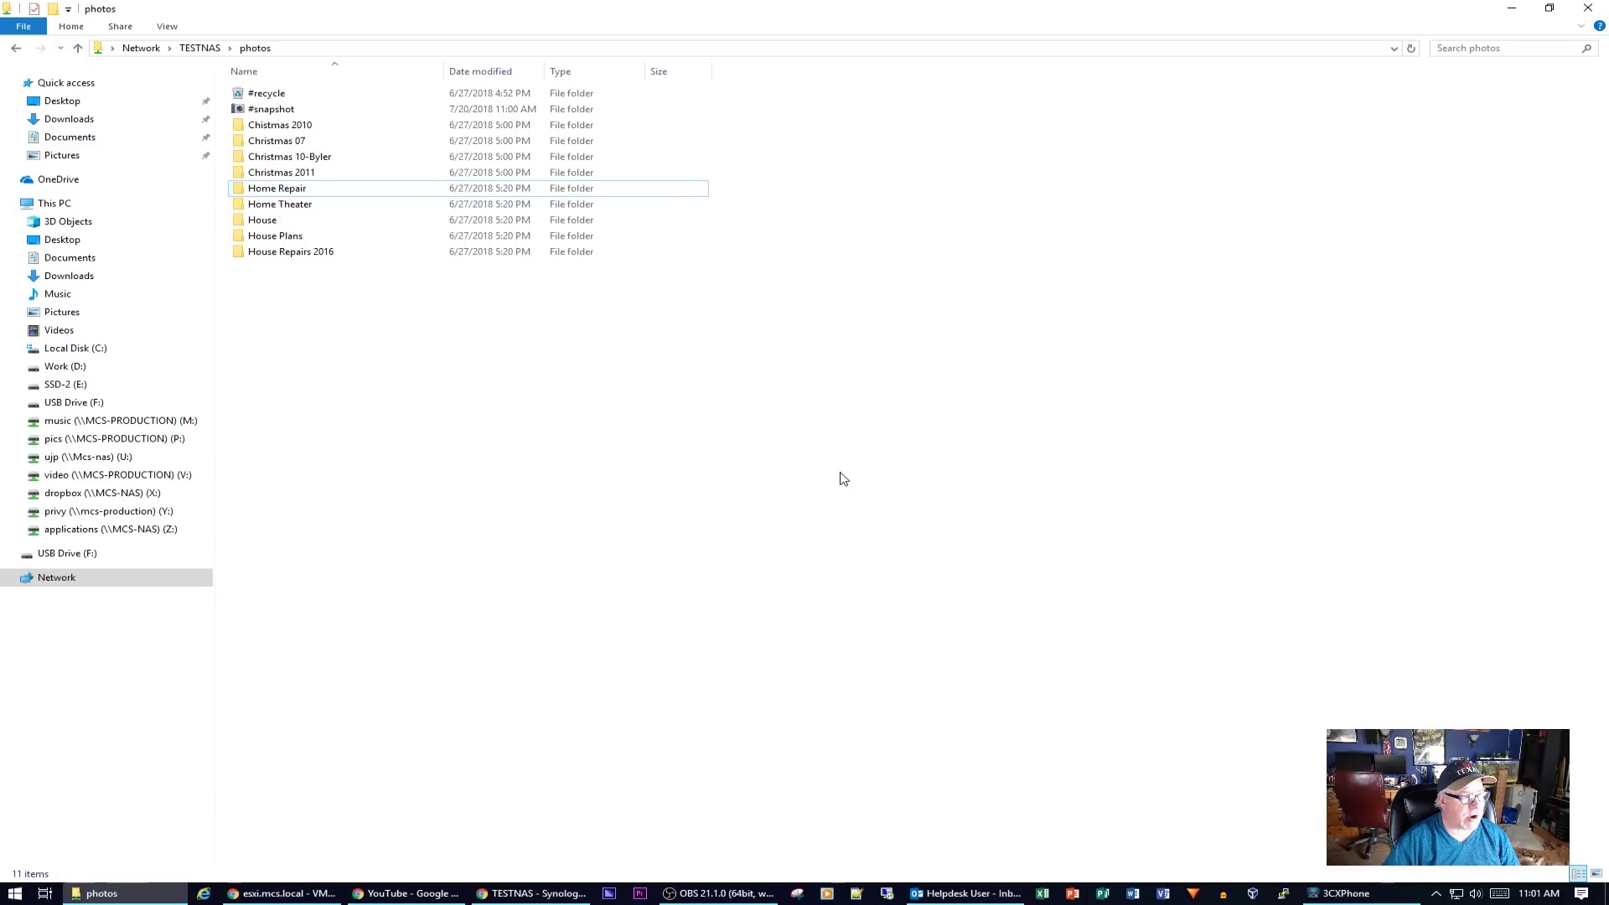
- Create a new folder named Test in the photos share
right_click(366, 376)
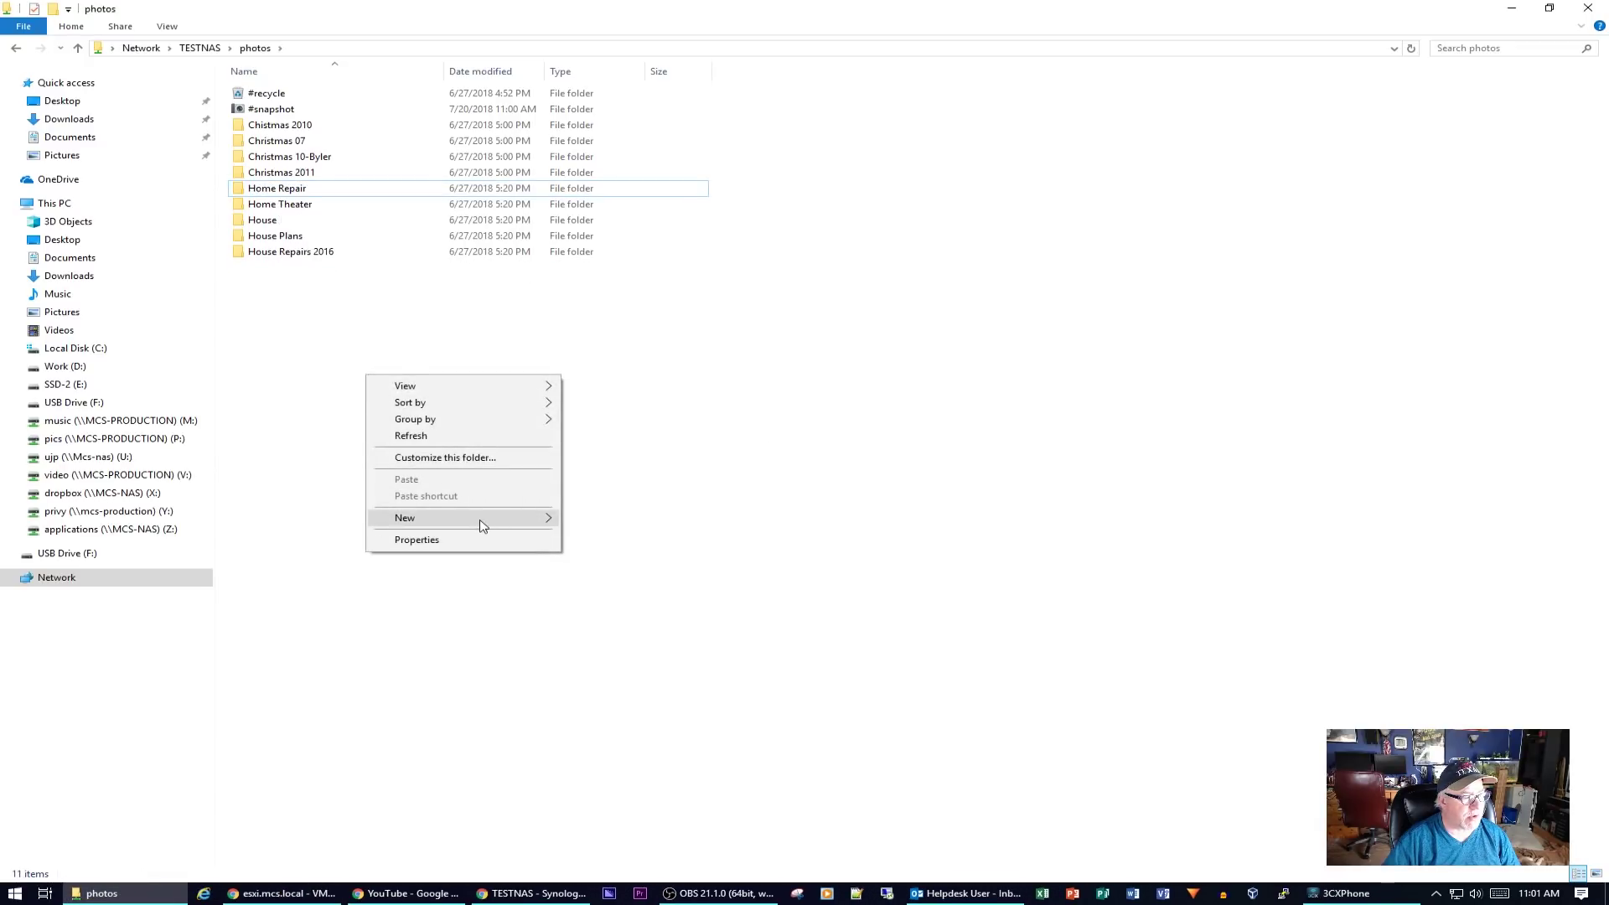
mouse_move(482, 520)
click(603, 520)
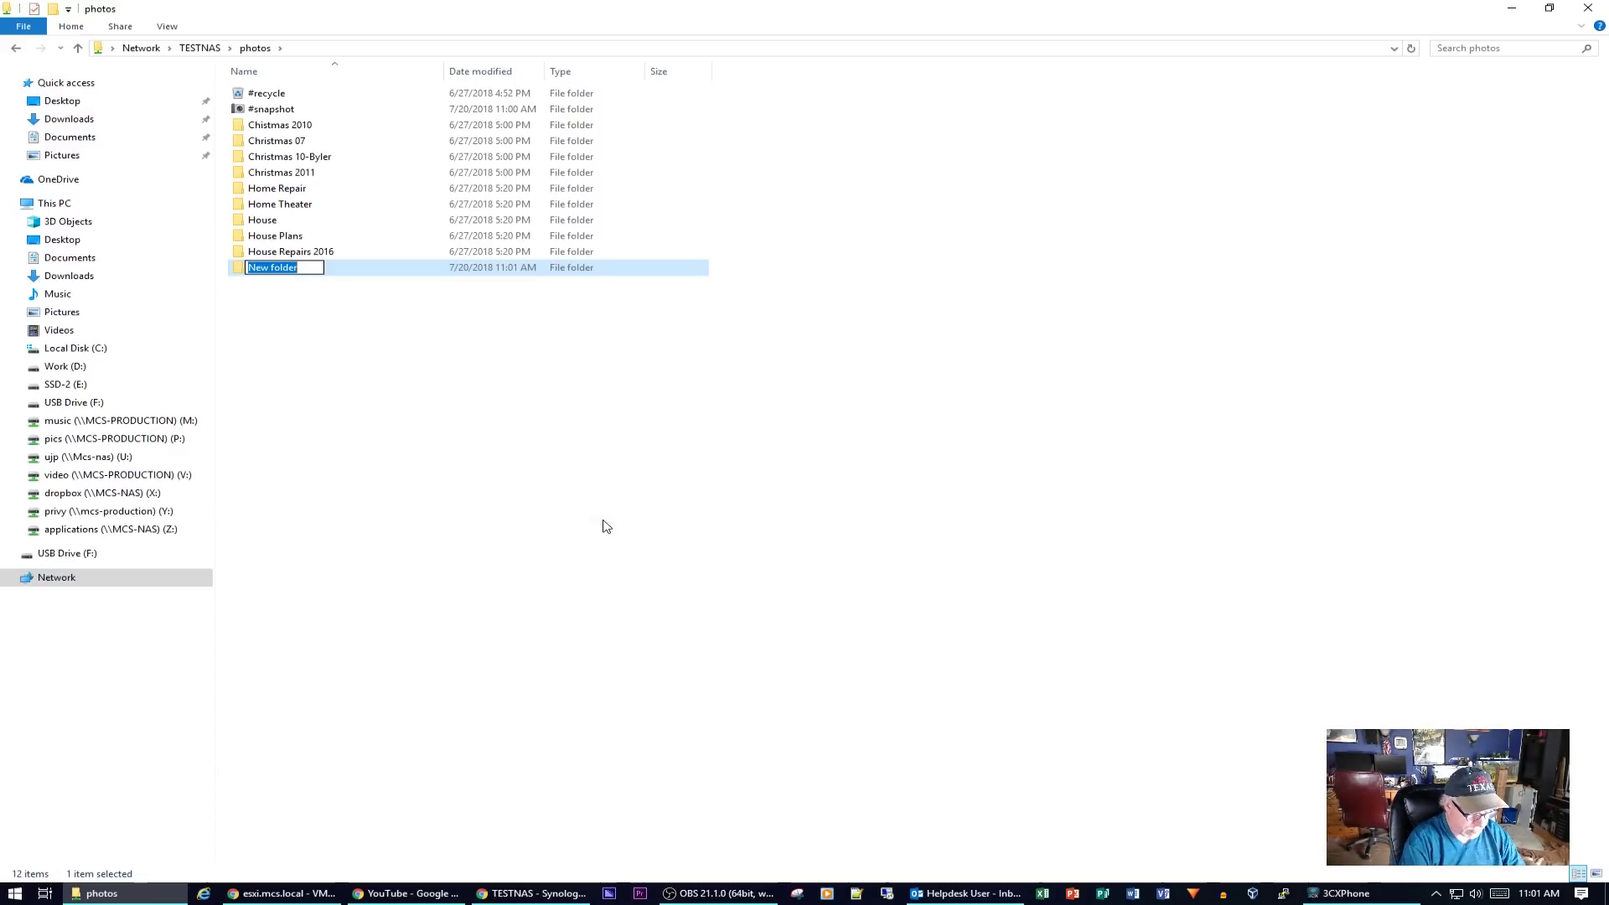
text(Test)
key(Return)
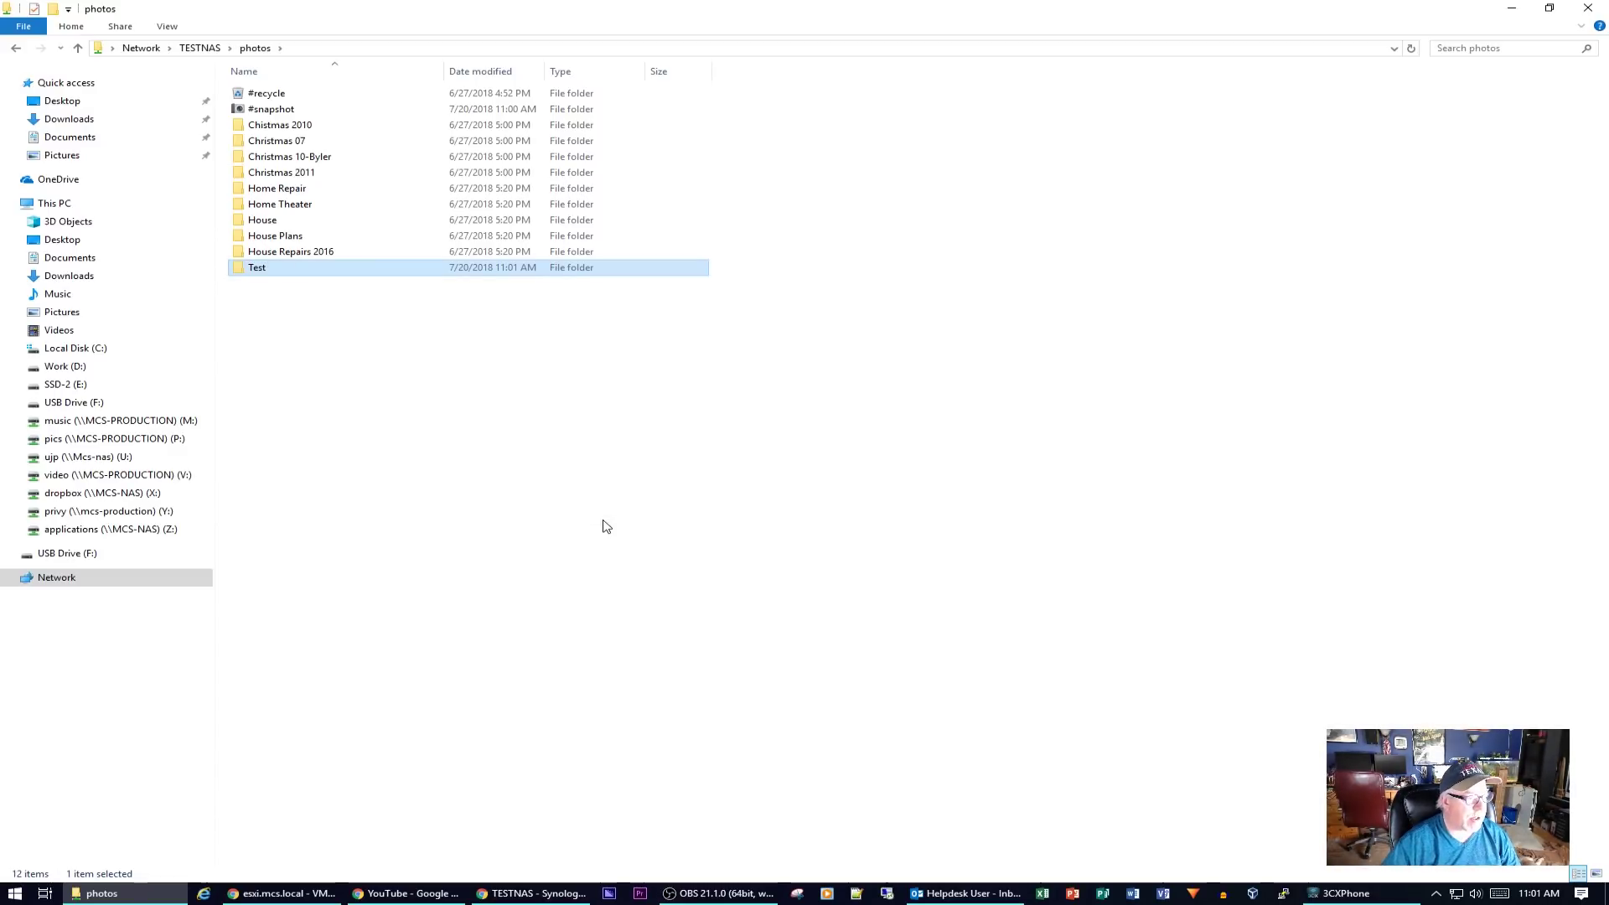
click(101, 438)
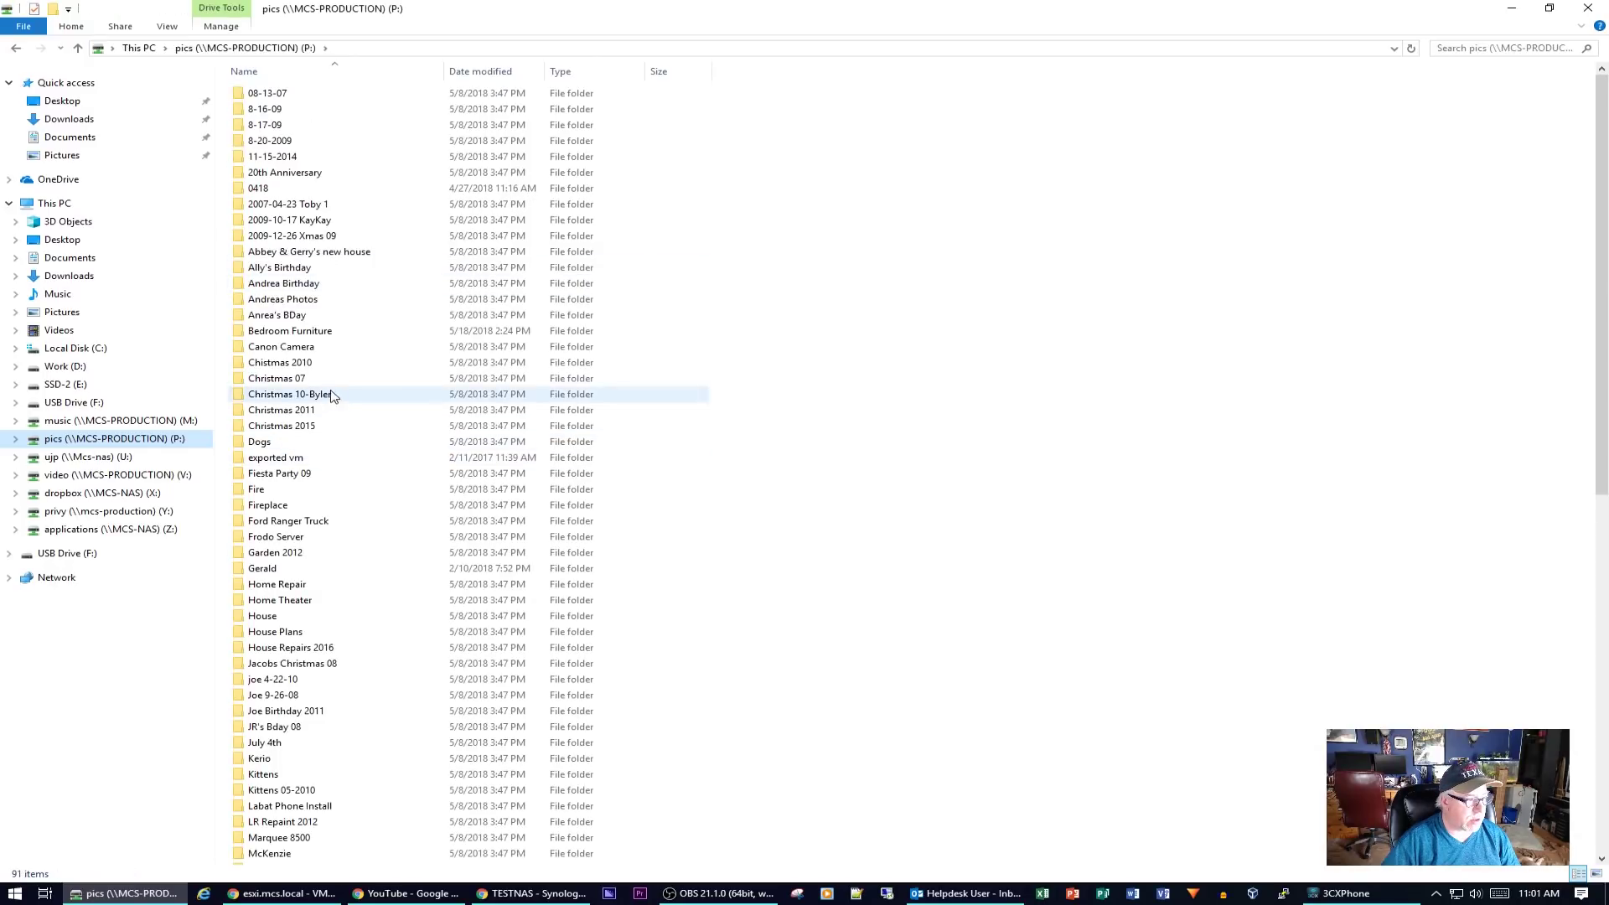
- Copy the six folders from Home Repair through Jacobs Christmas 08 on the pics (P:) drive
click(292, 585)
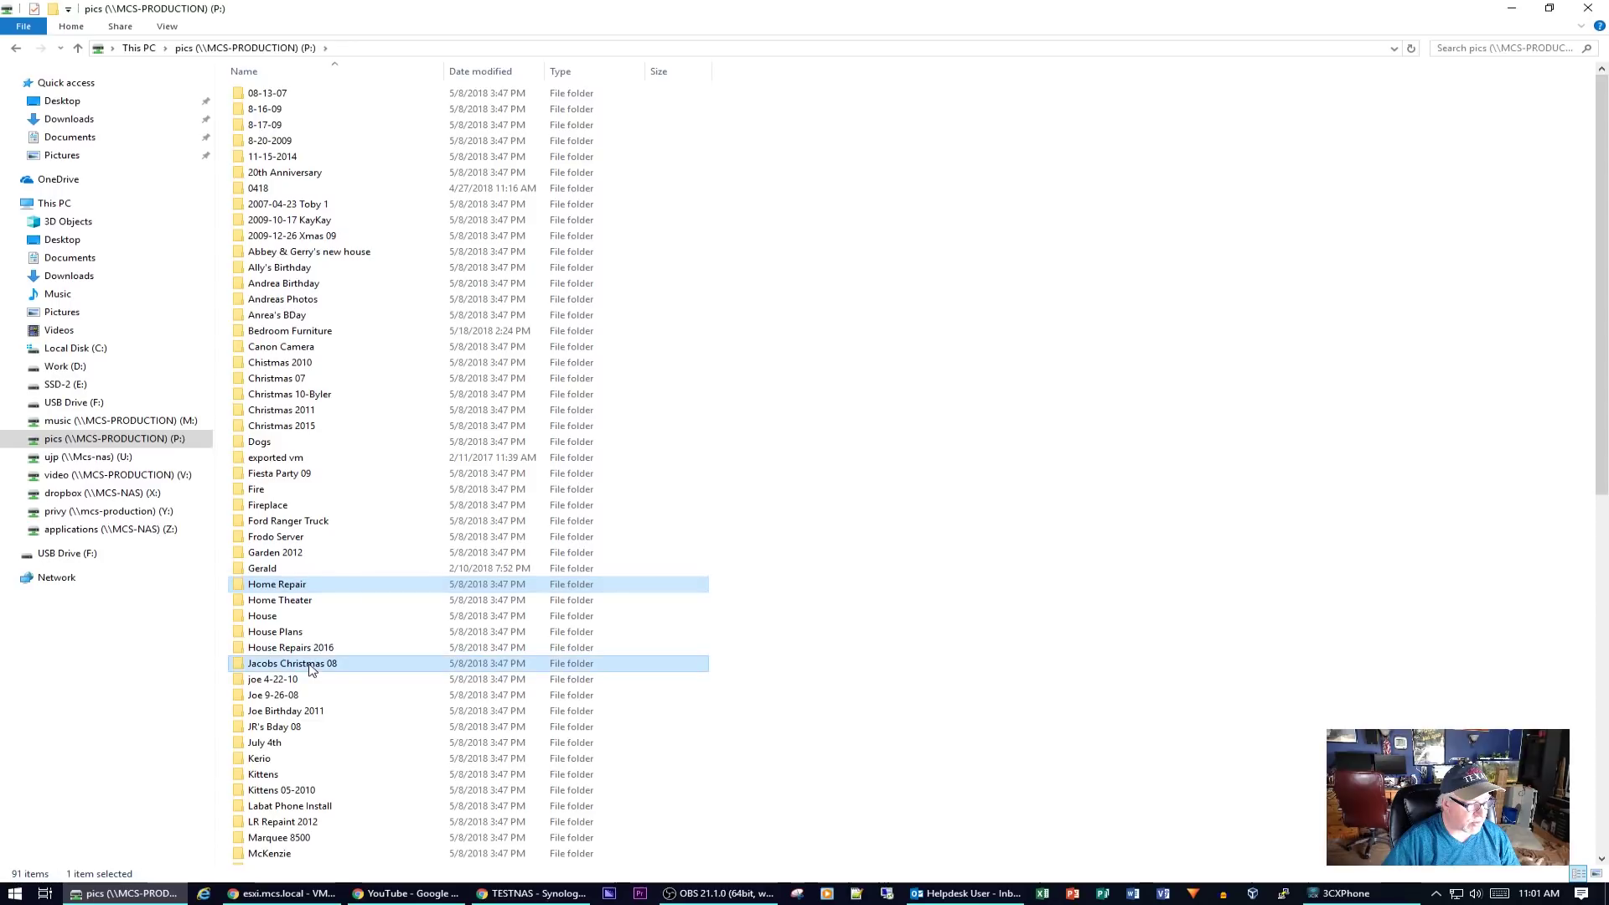
shift+click(295, 585)
right_click(295, 585)
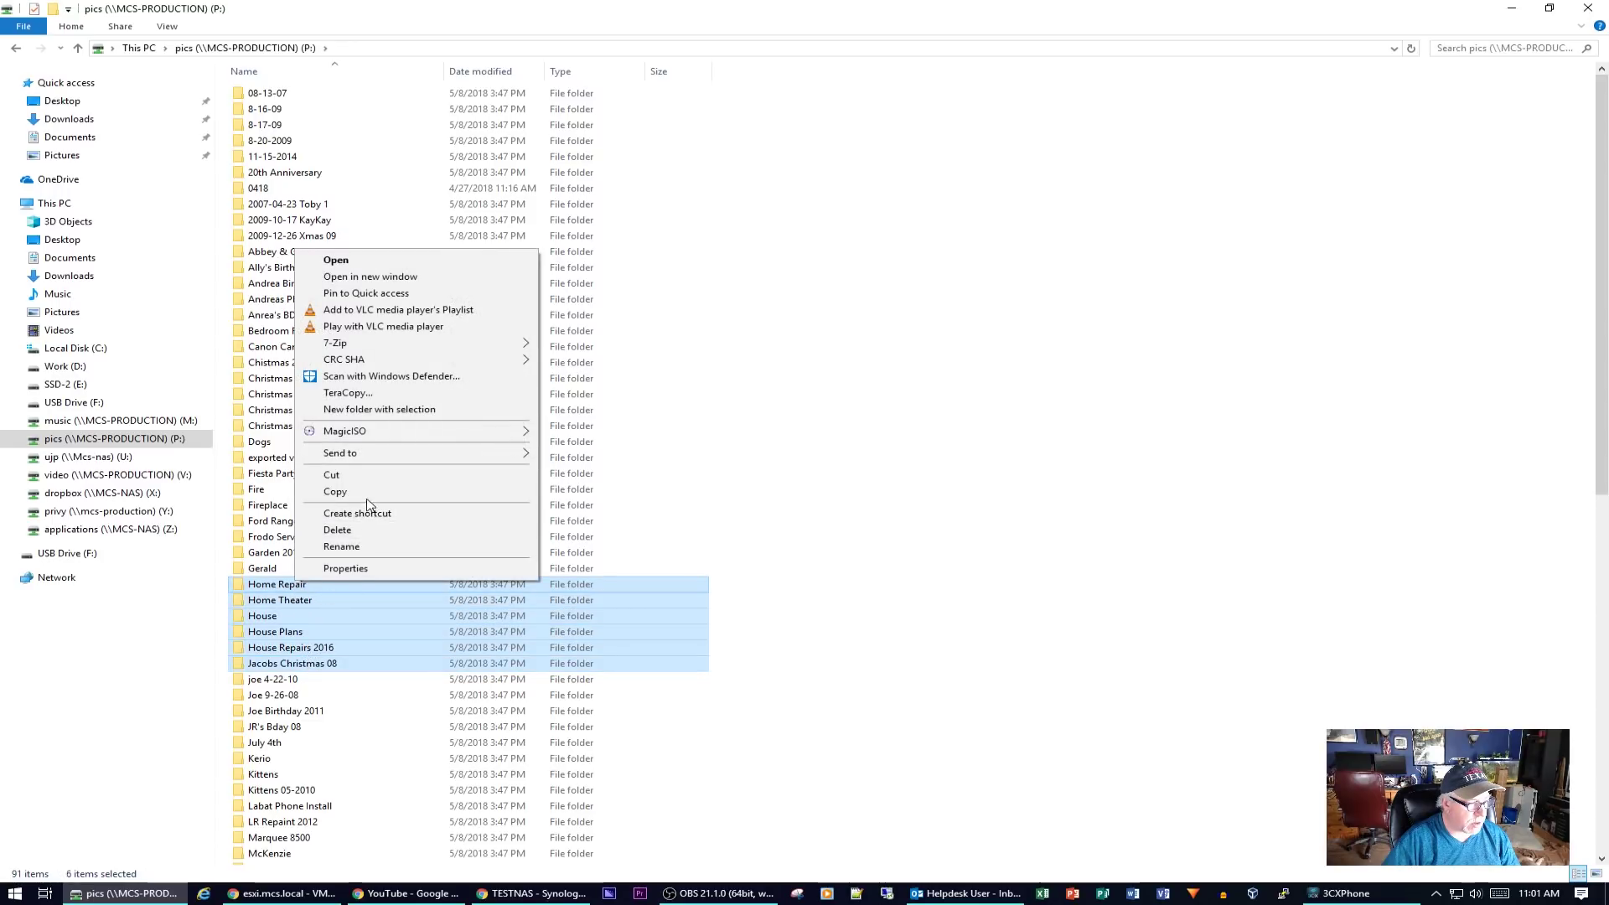
click(335, 494)
- Paste the folders into TESTNAS photos, replacing same-named files in the destination
click(55, 577)
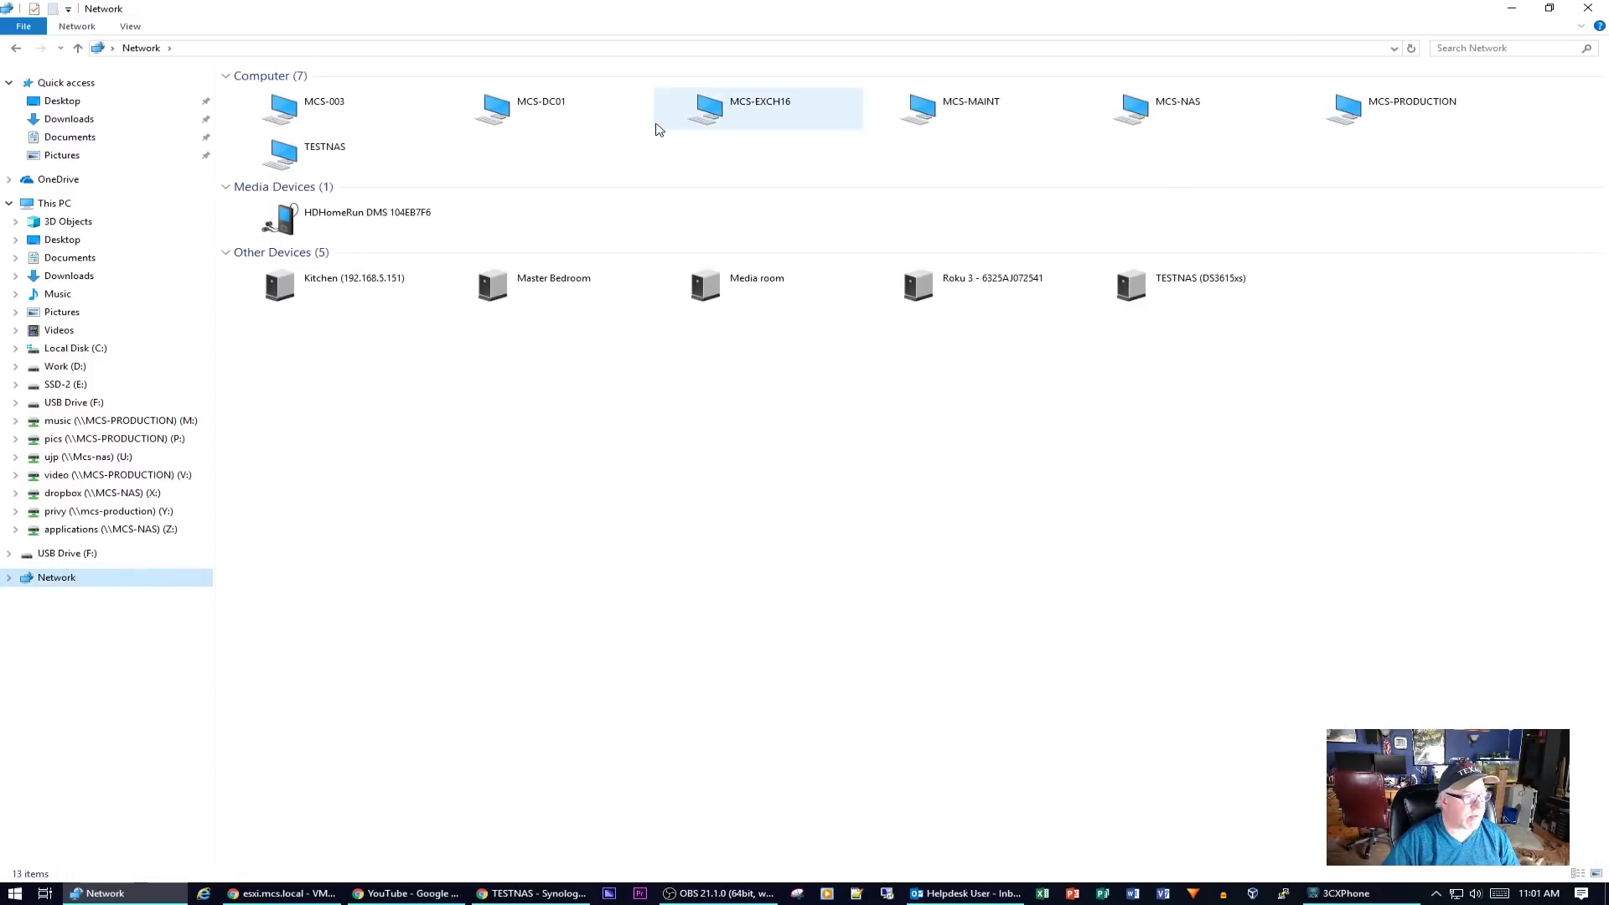
double_click(269, 155)
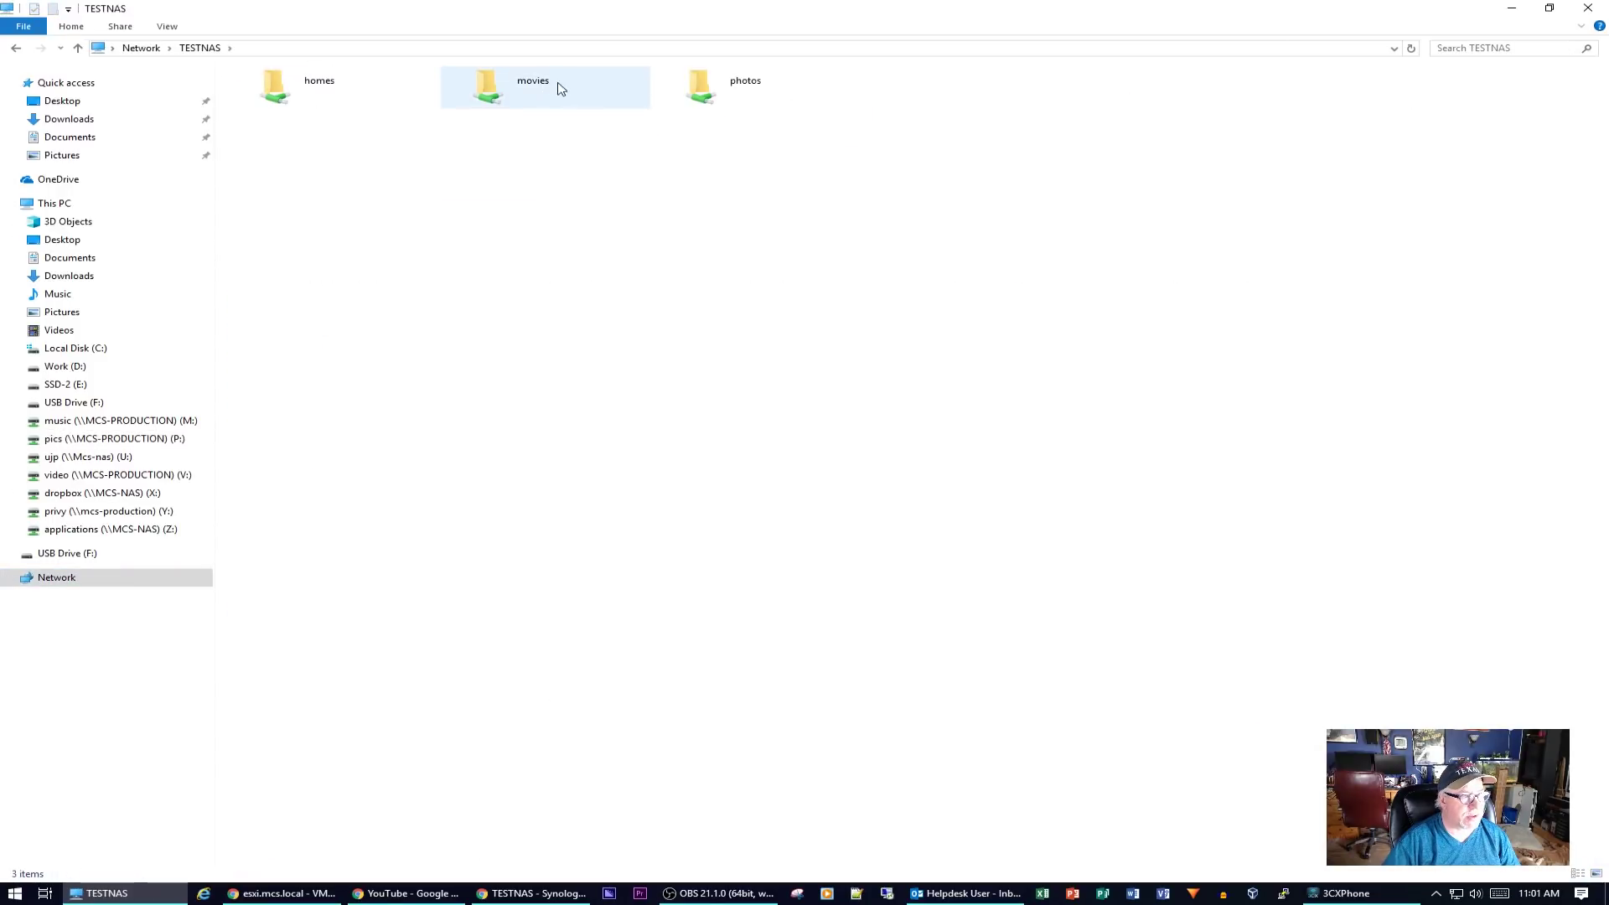
double_click(700, 84)
right_click(389, 499)
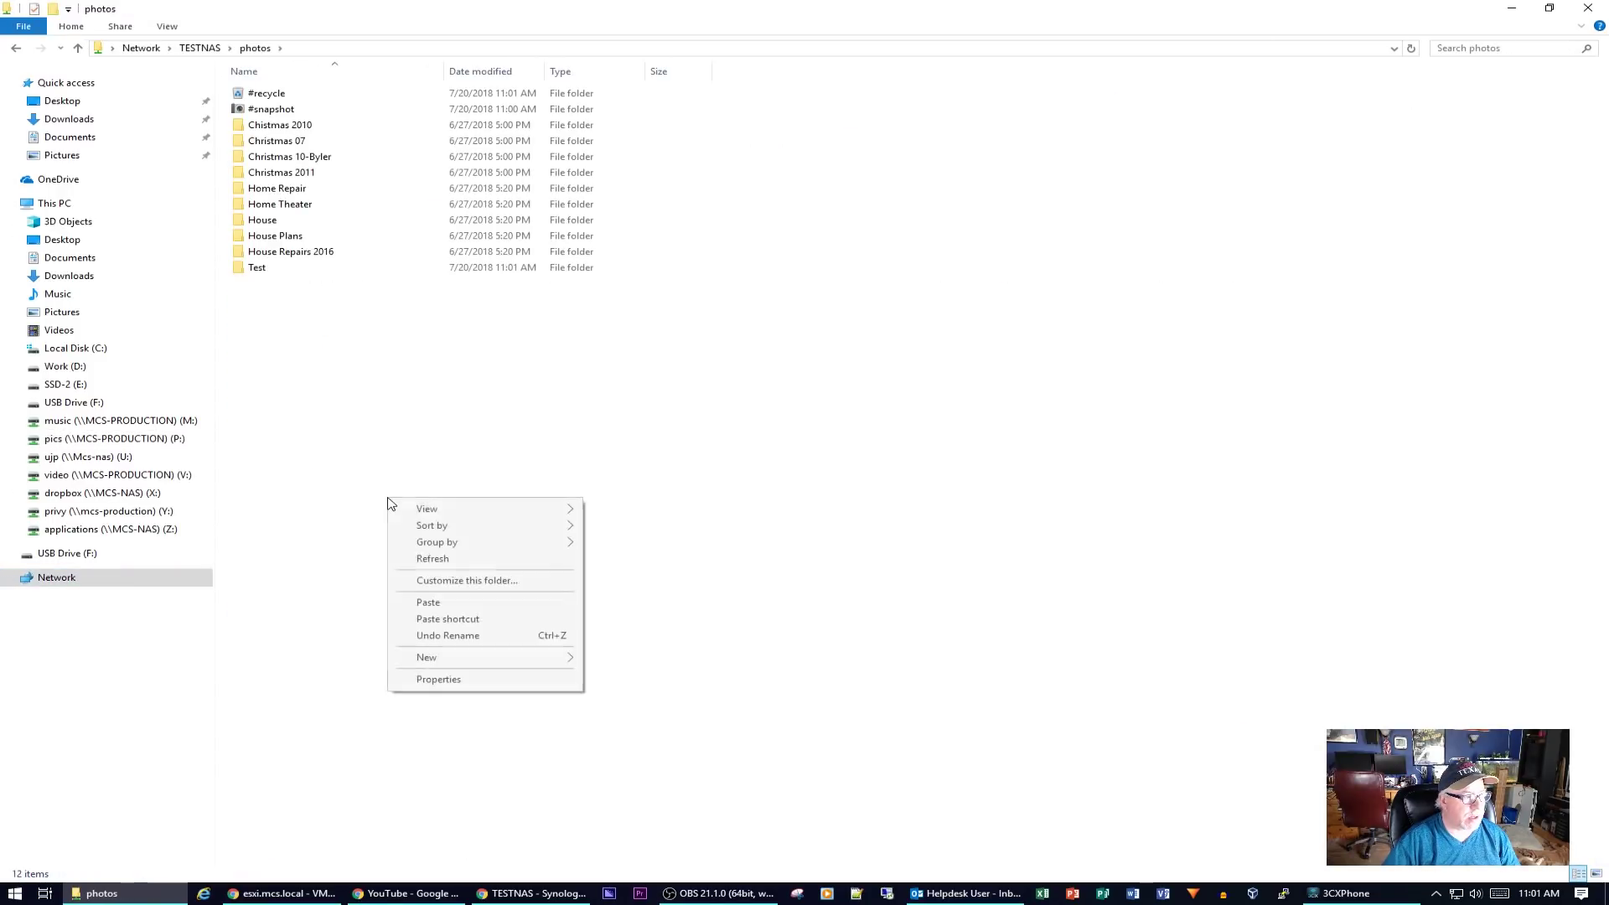
click(429, 602)
click(564, 653)
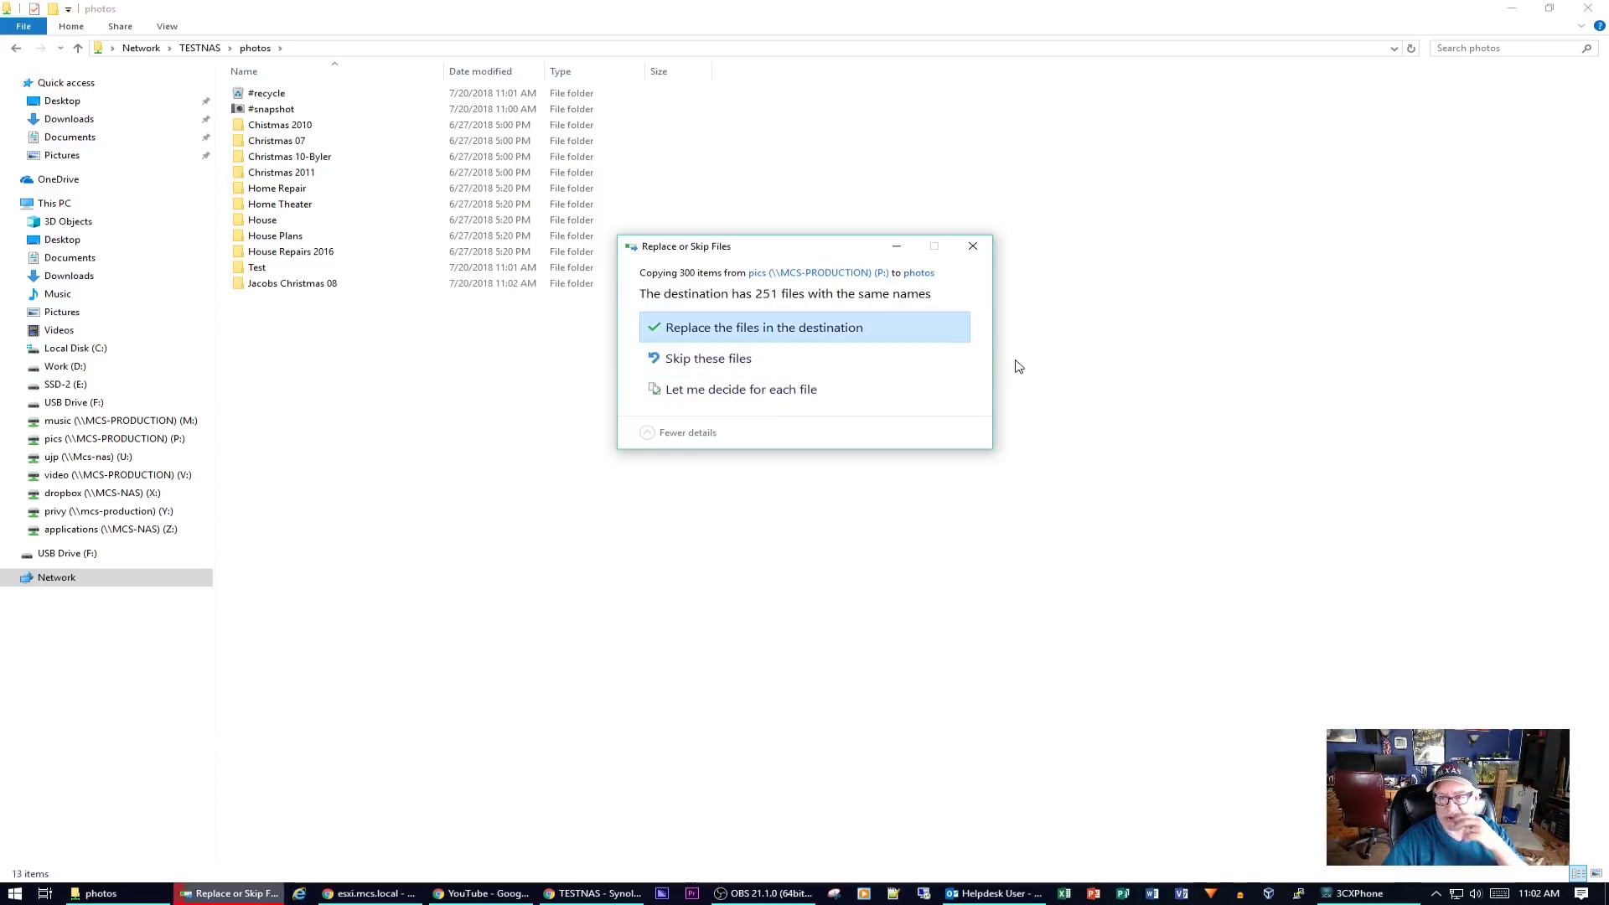
click(731, 360)
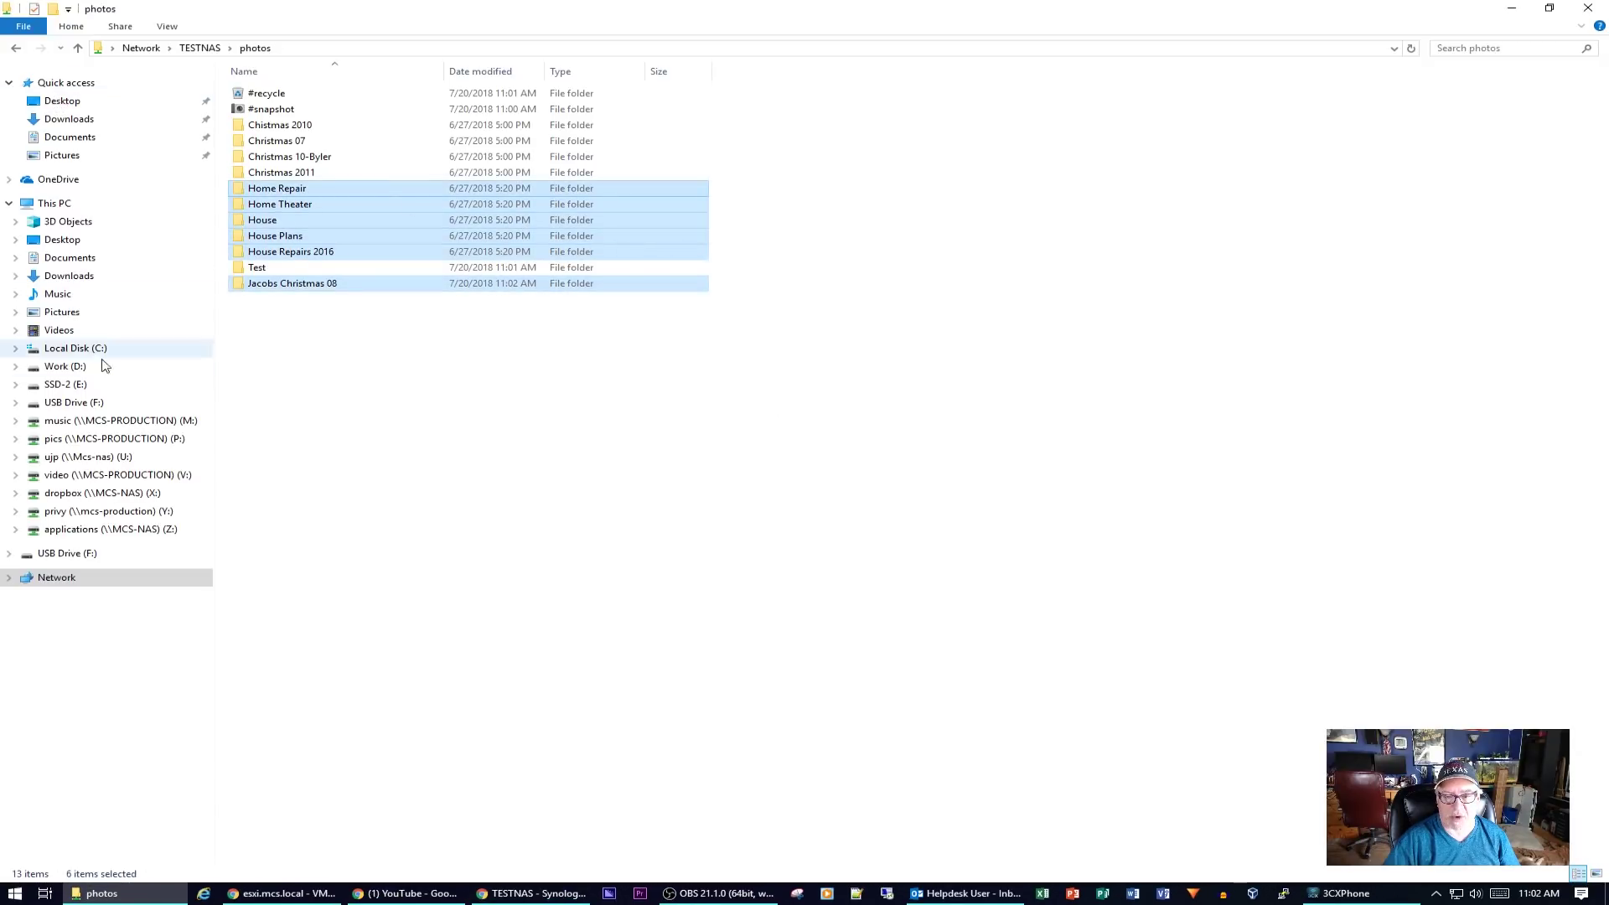
- Copy the five folders from Alien through Aliens in the video drive's Sci-Fi folder
click(75, 478)
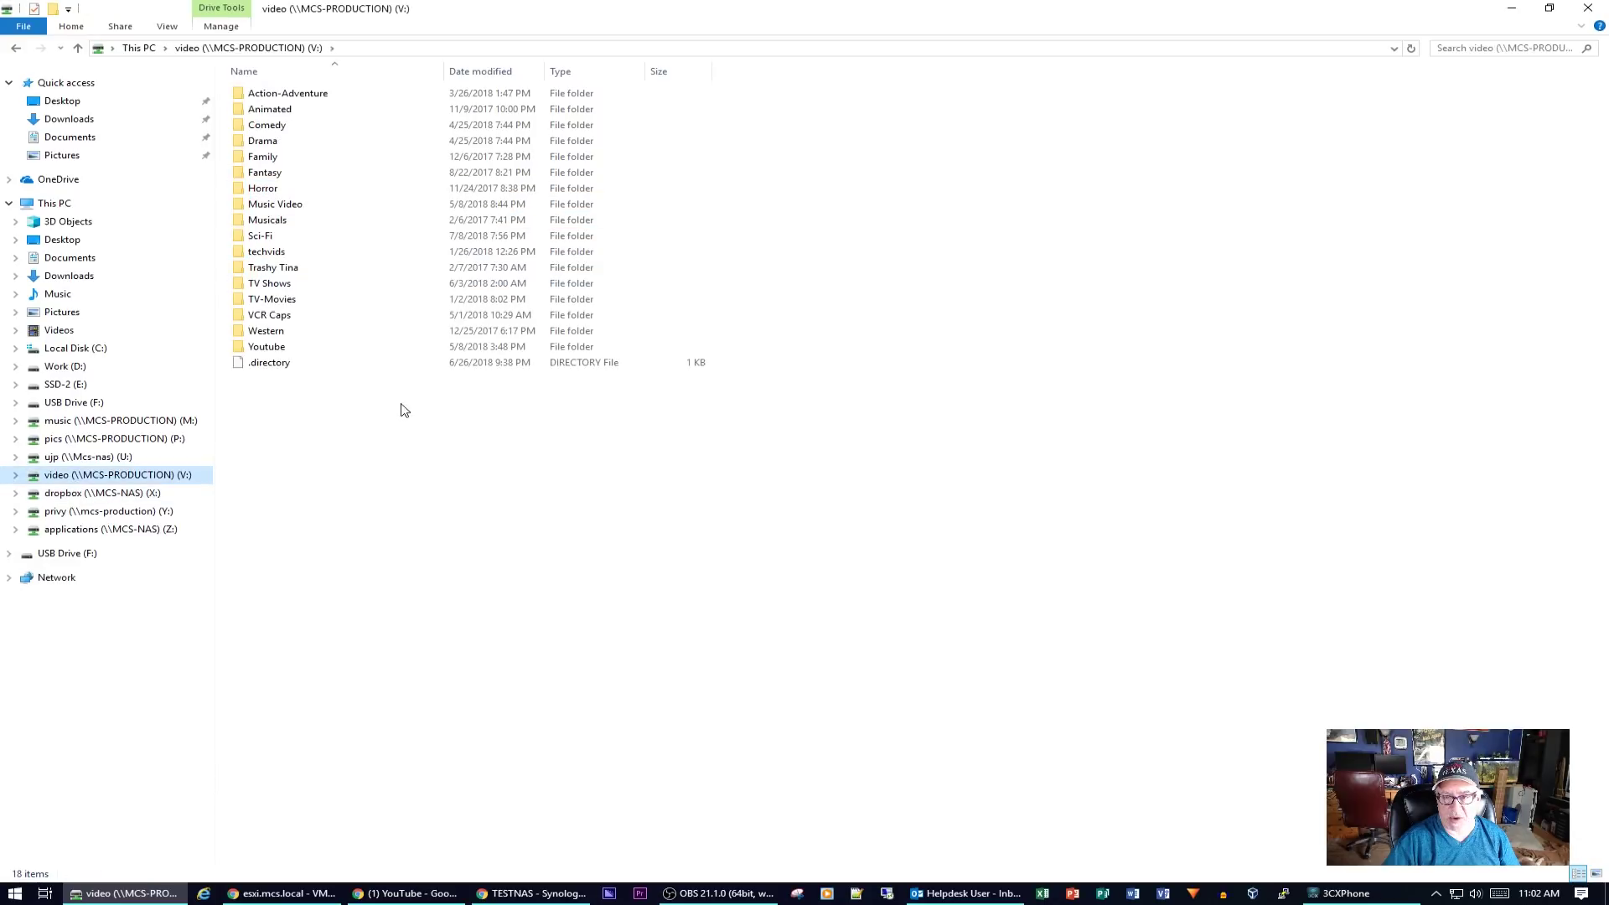
double_click(266, 236)
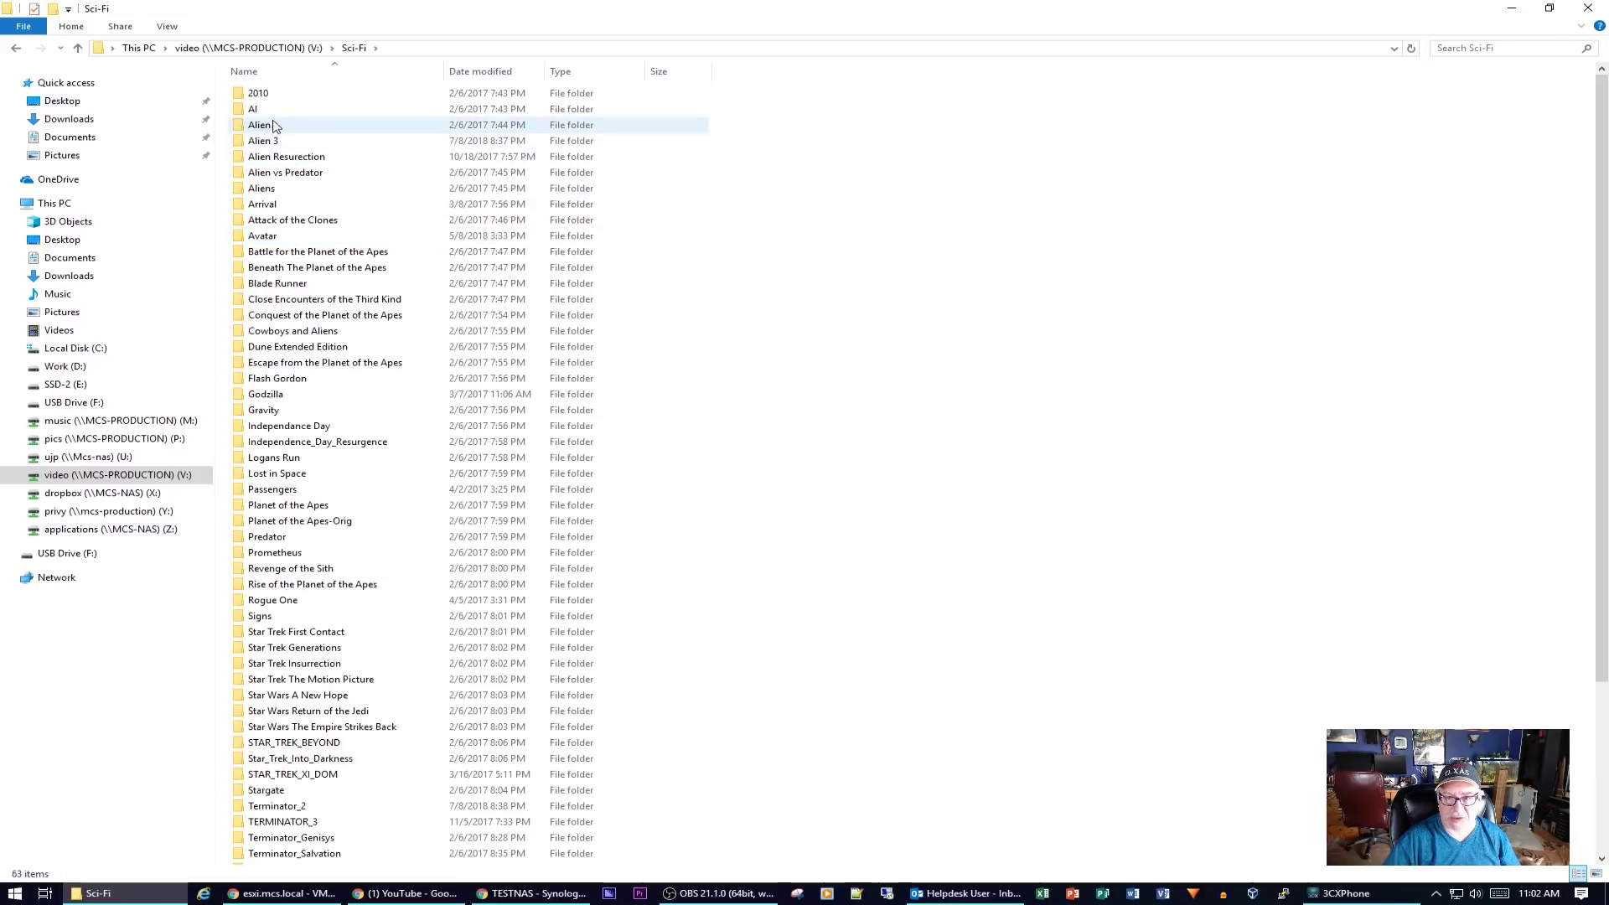
click(273, 125)
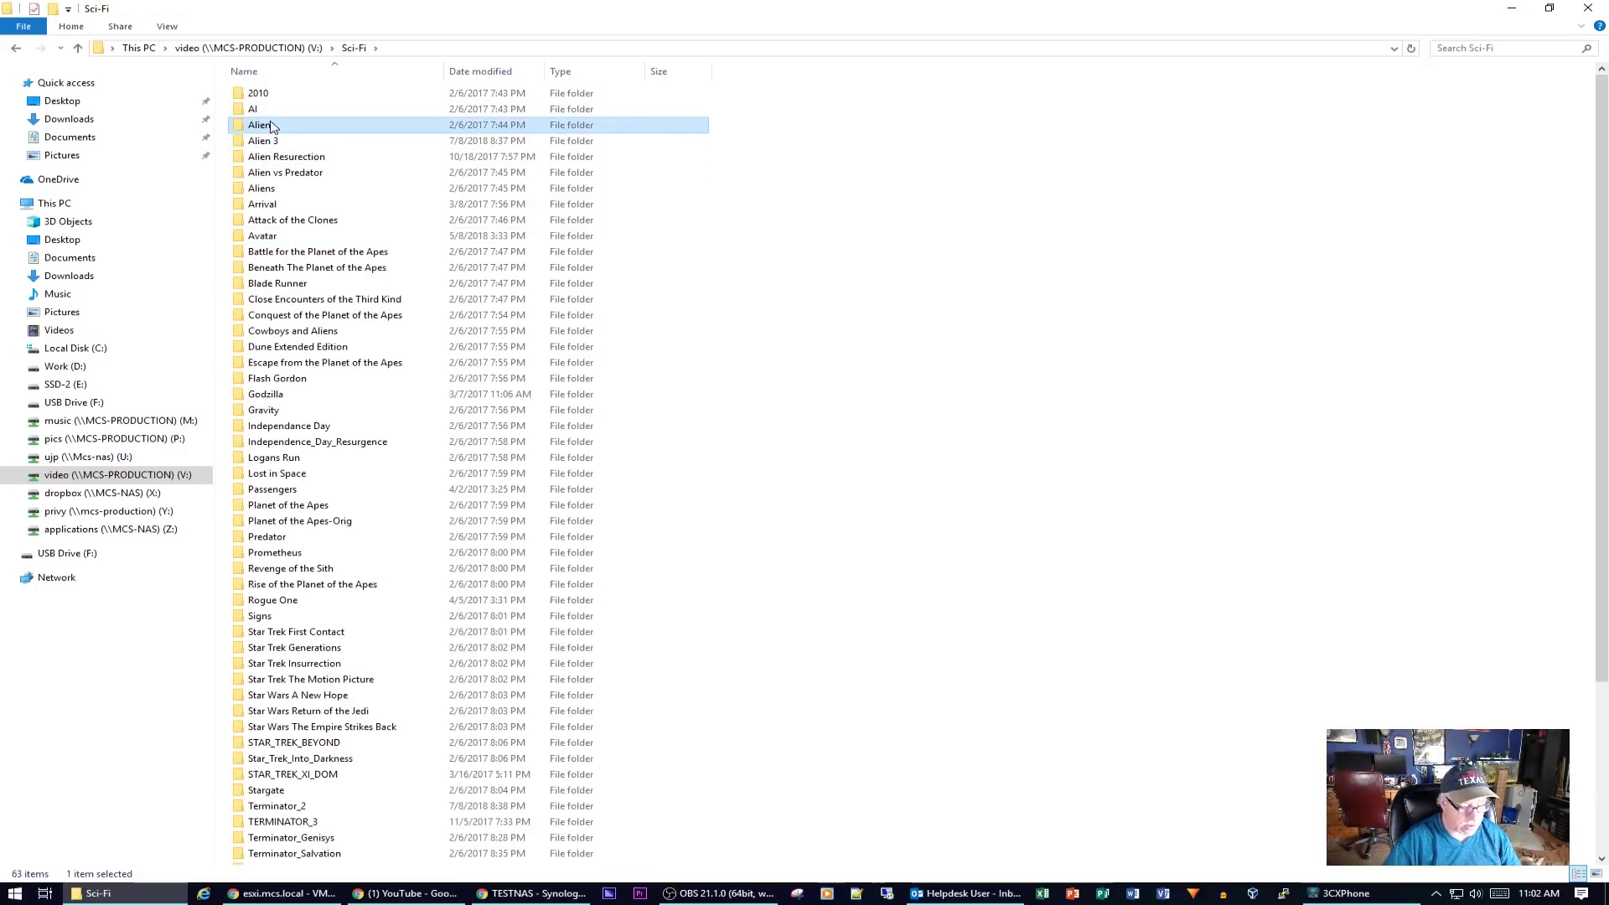
shift+click(274, 195)
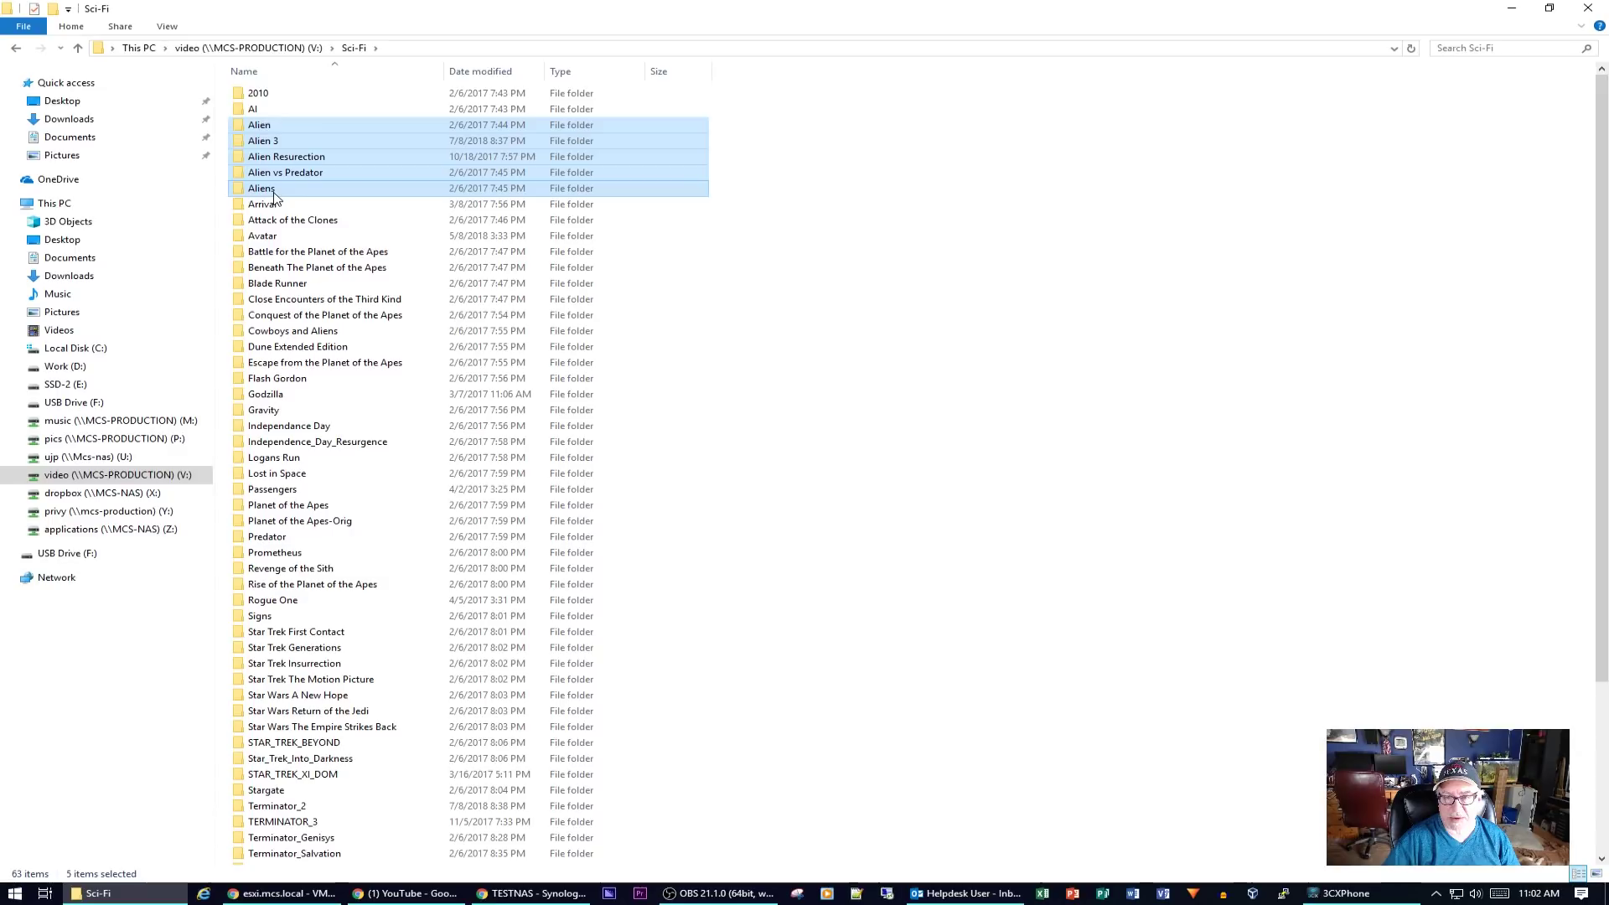
right_click(274, 195)
click(341, 421)
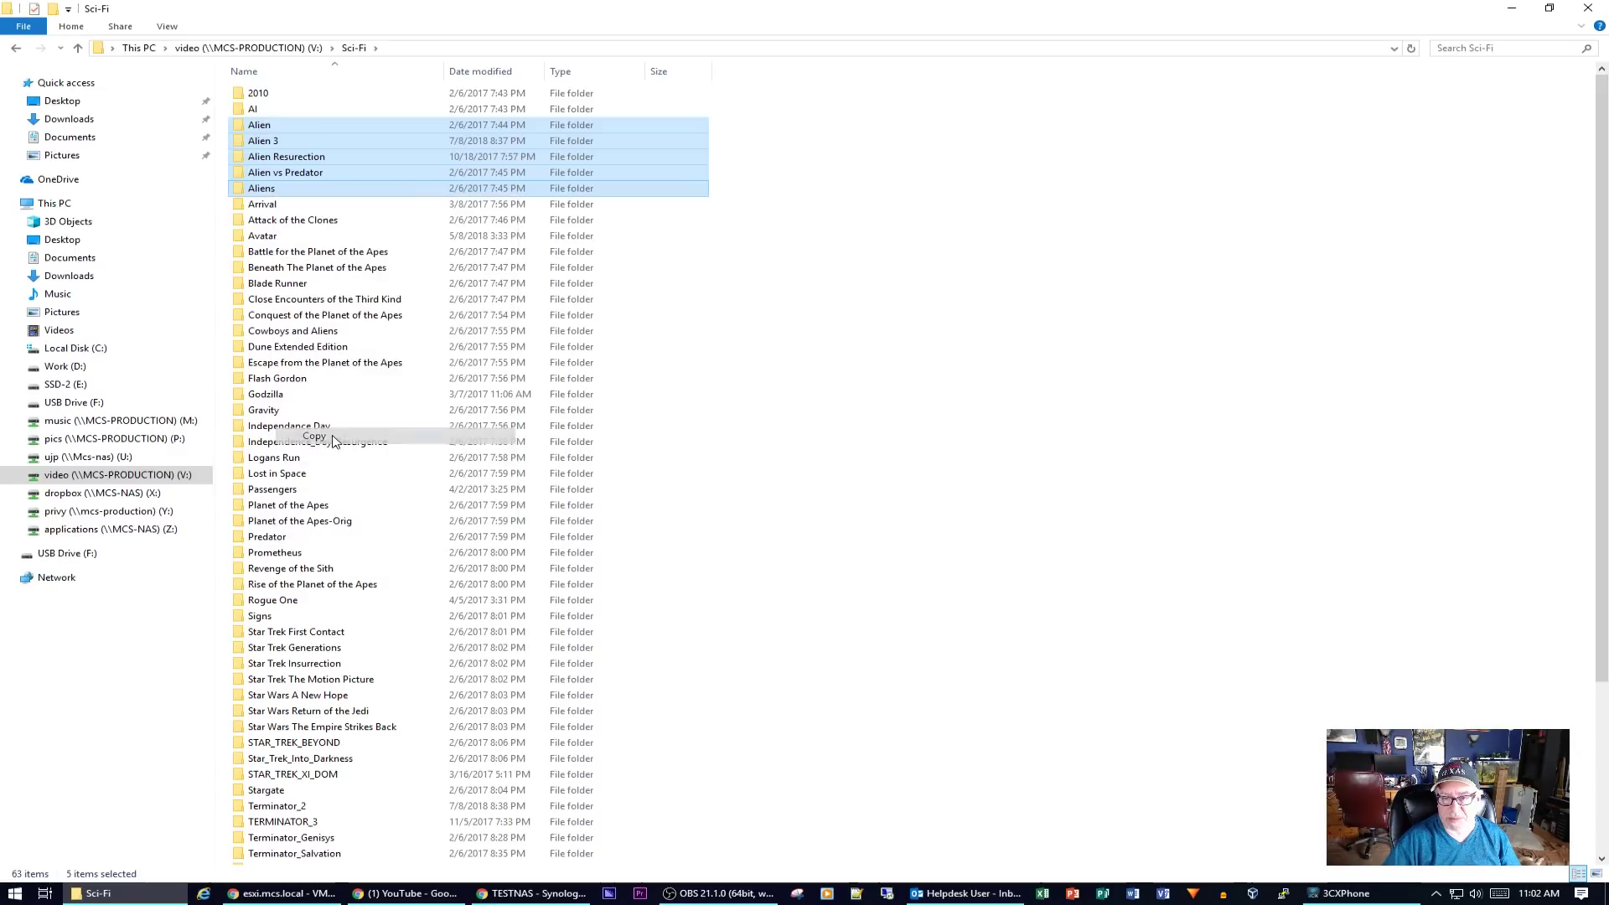
- Paste the Alien folders into the movies share on TESTNAS and confirm the copy
click(55, 577)
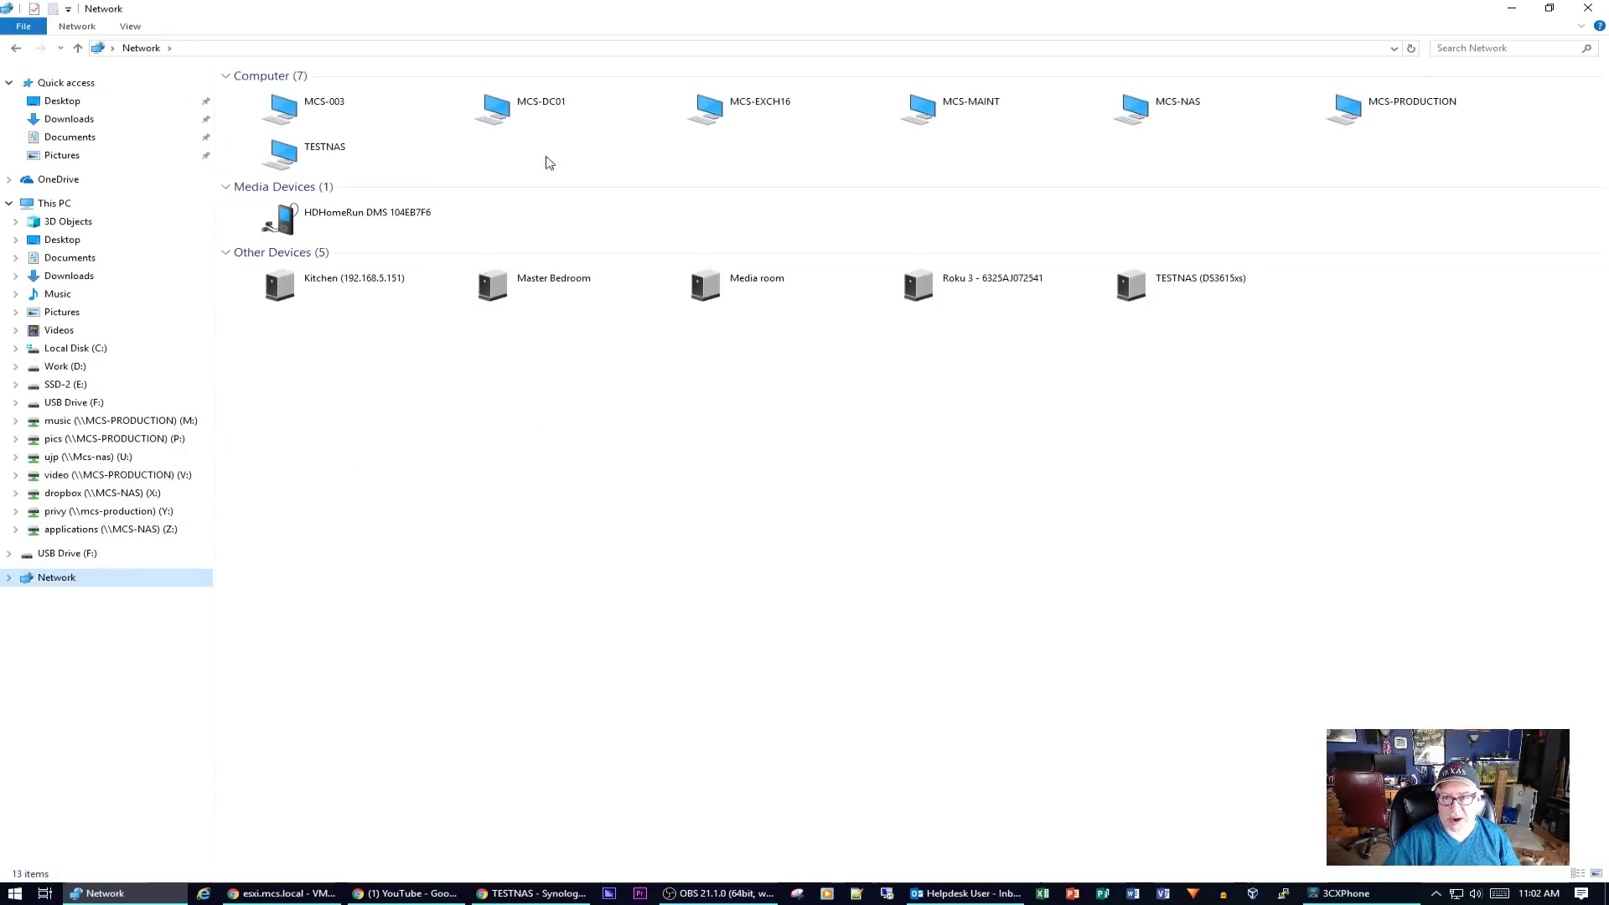
double_click(360, 152)
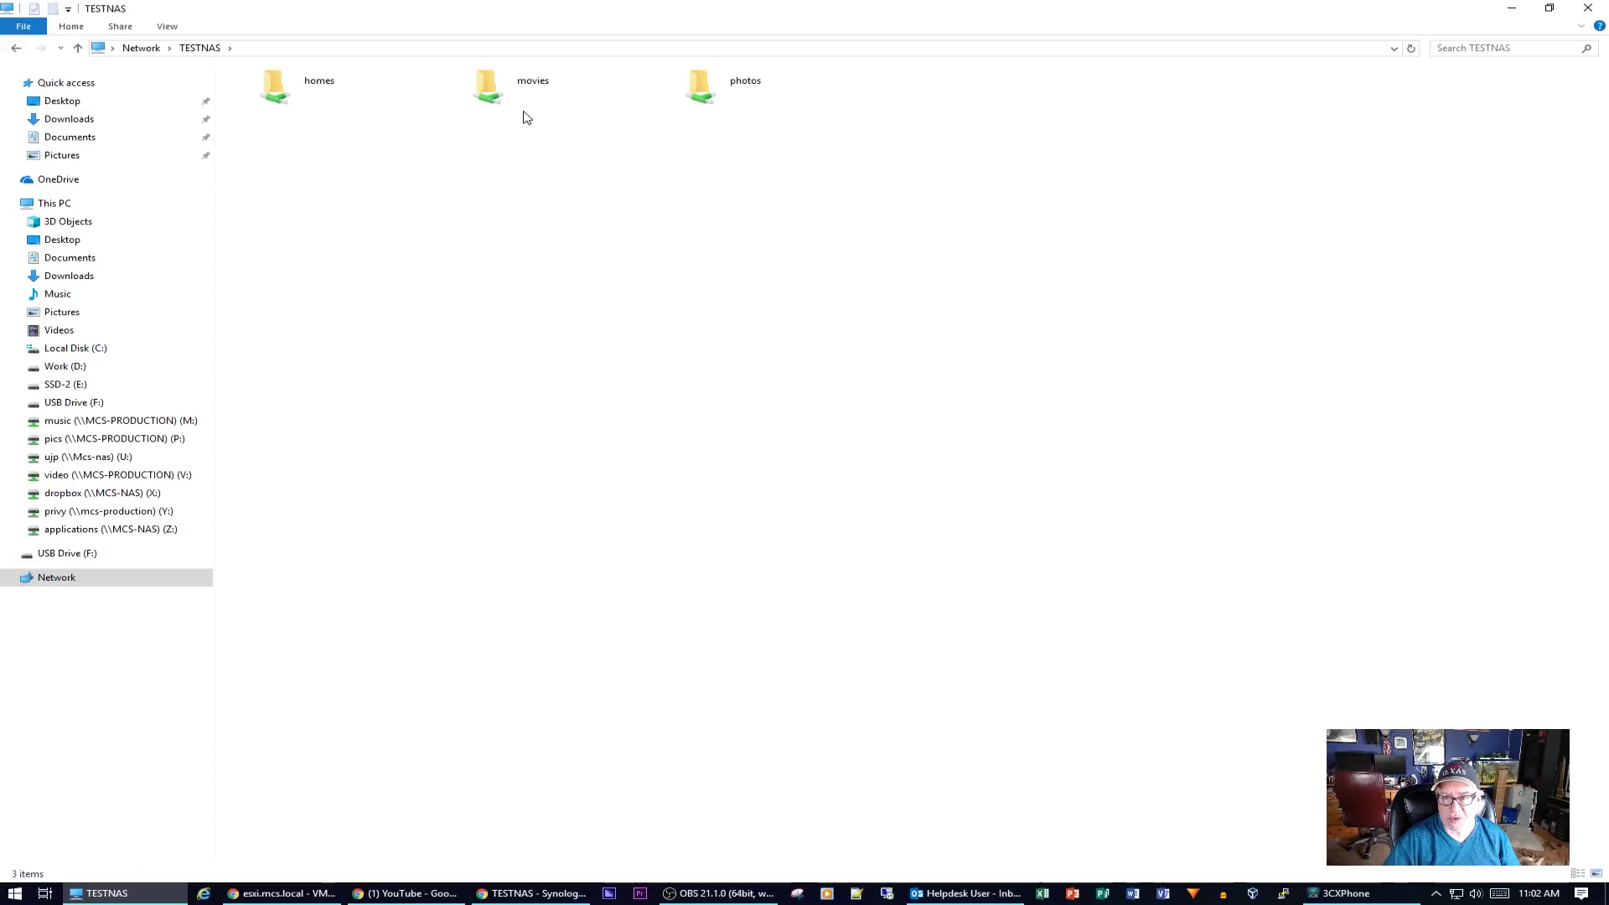
double_click(514, 97)
right_click(390, 350)
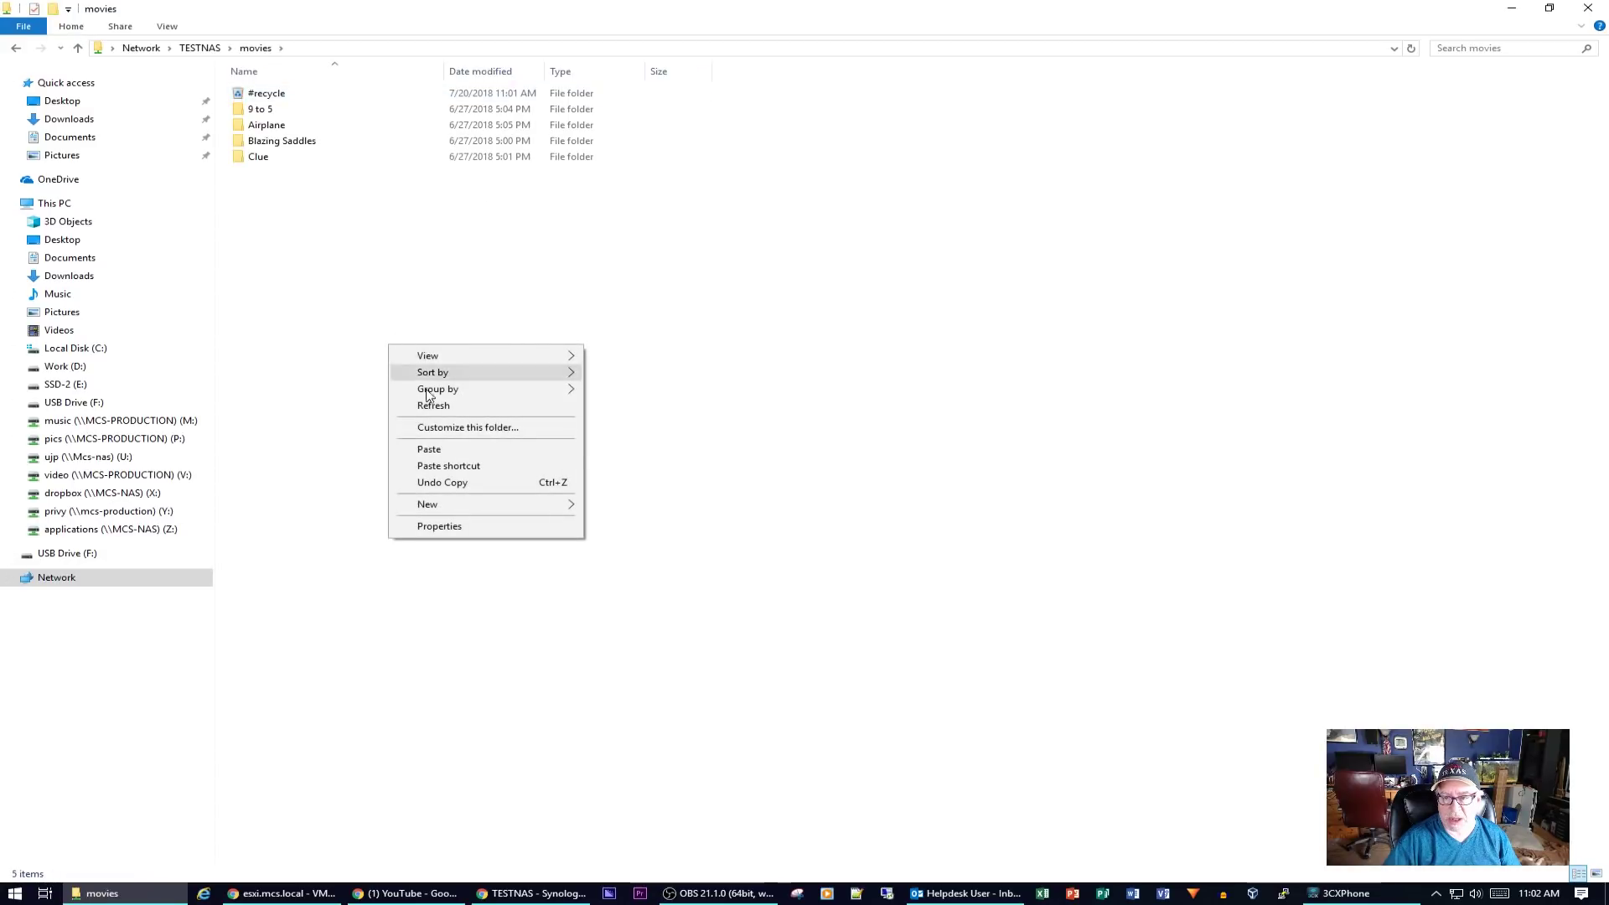
click(452, 446)
click(518, 499)
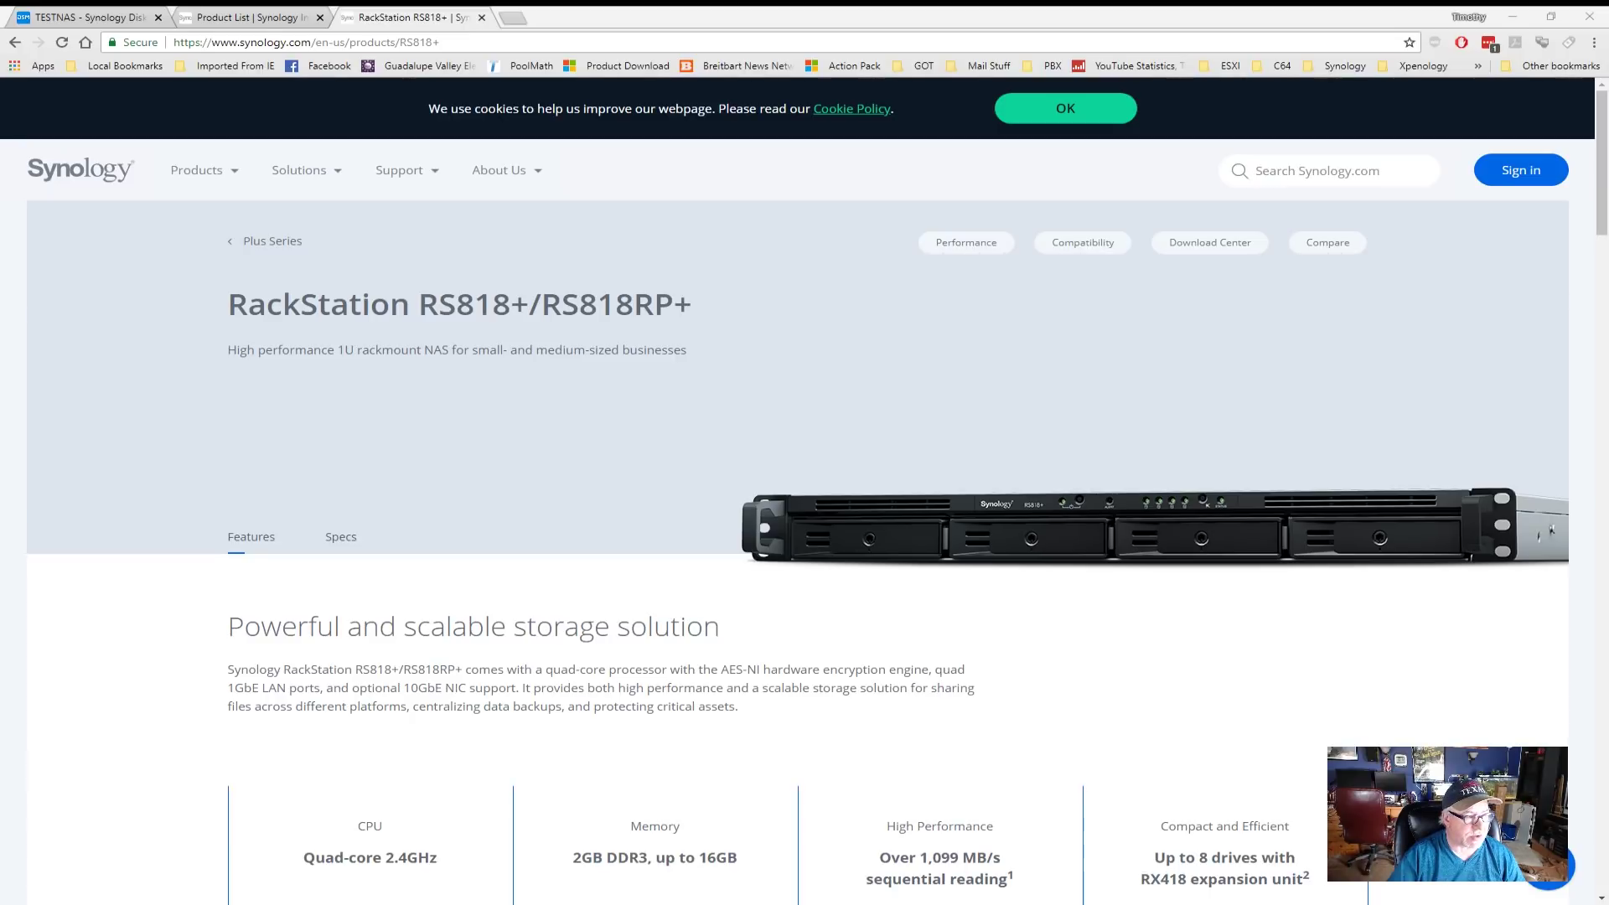
scroll(804, 490, down, 2)
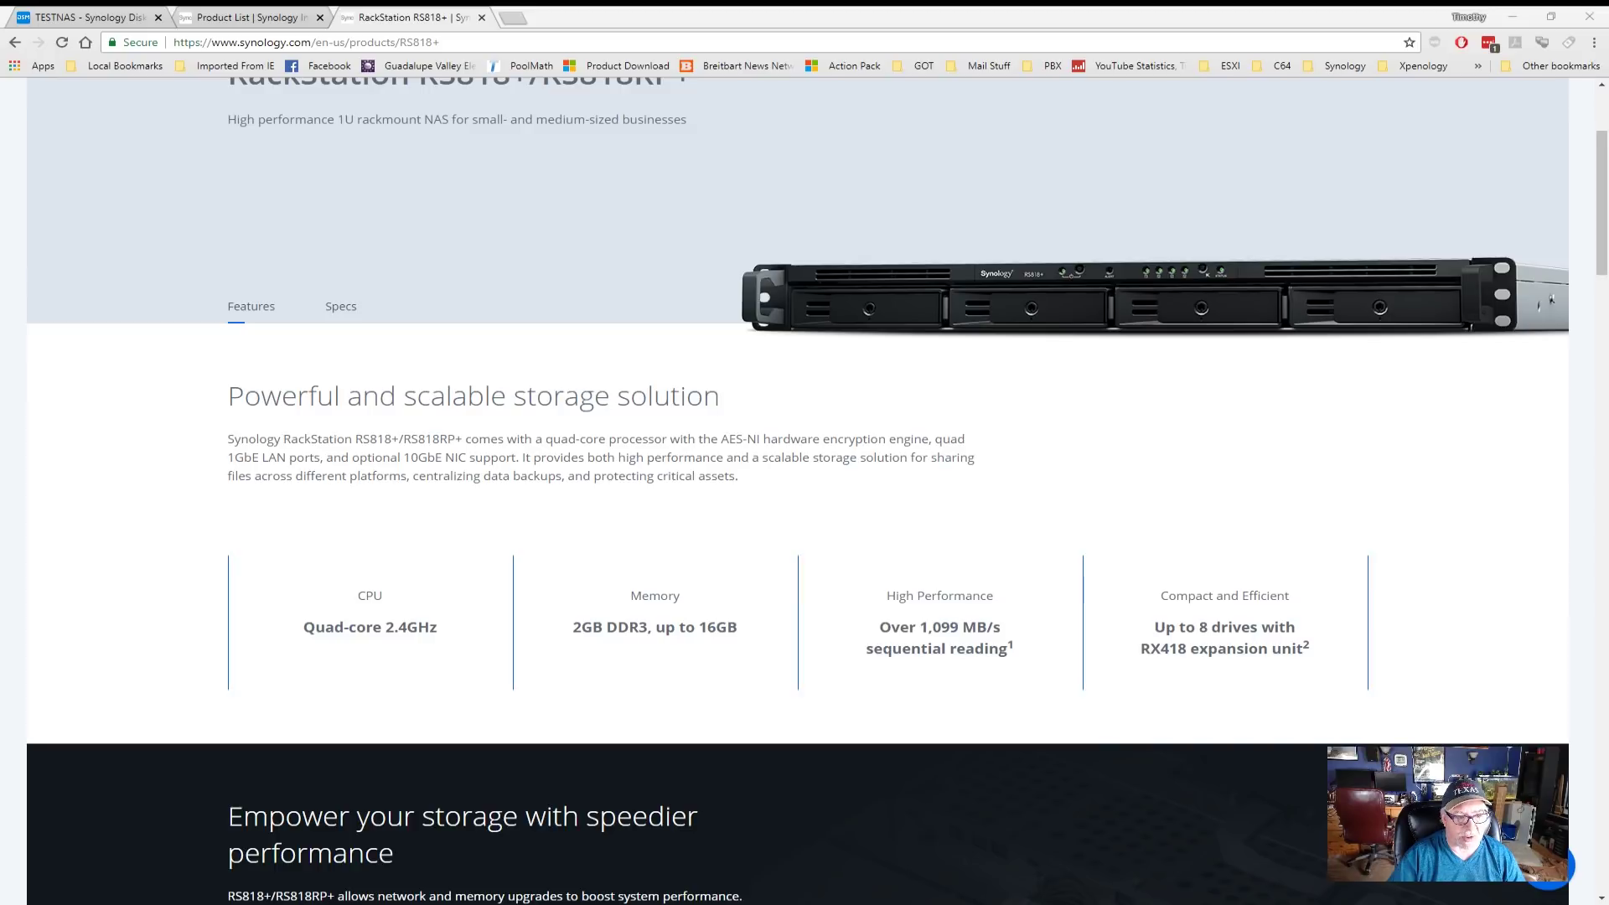
scroll(796, 494, down, 5)
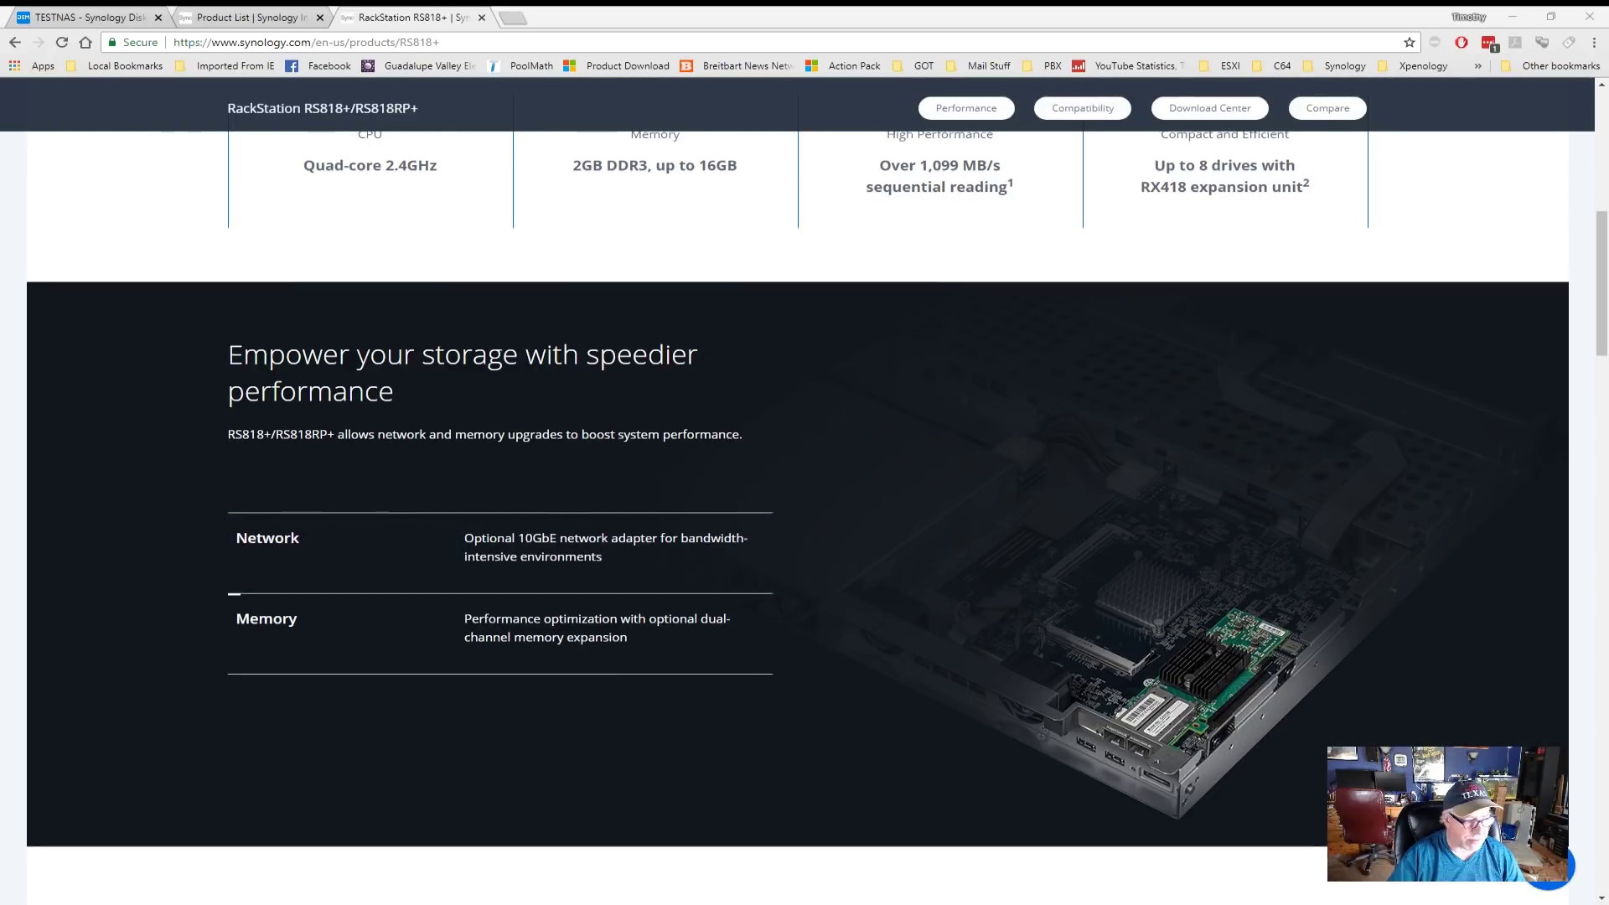
scroll(797, 517, down, 6)
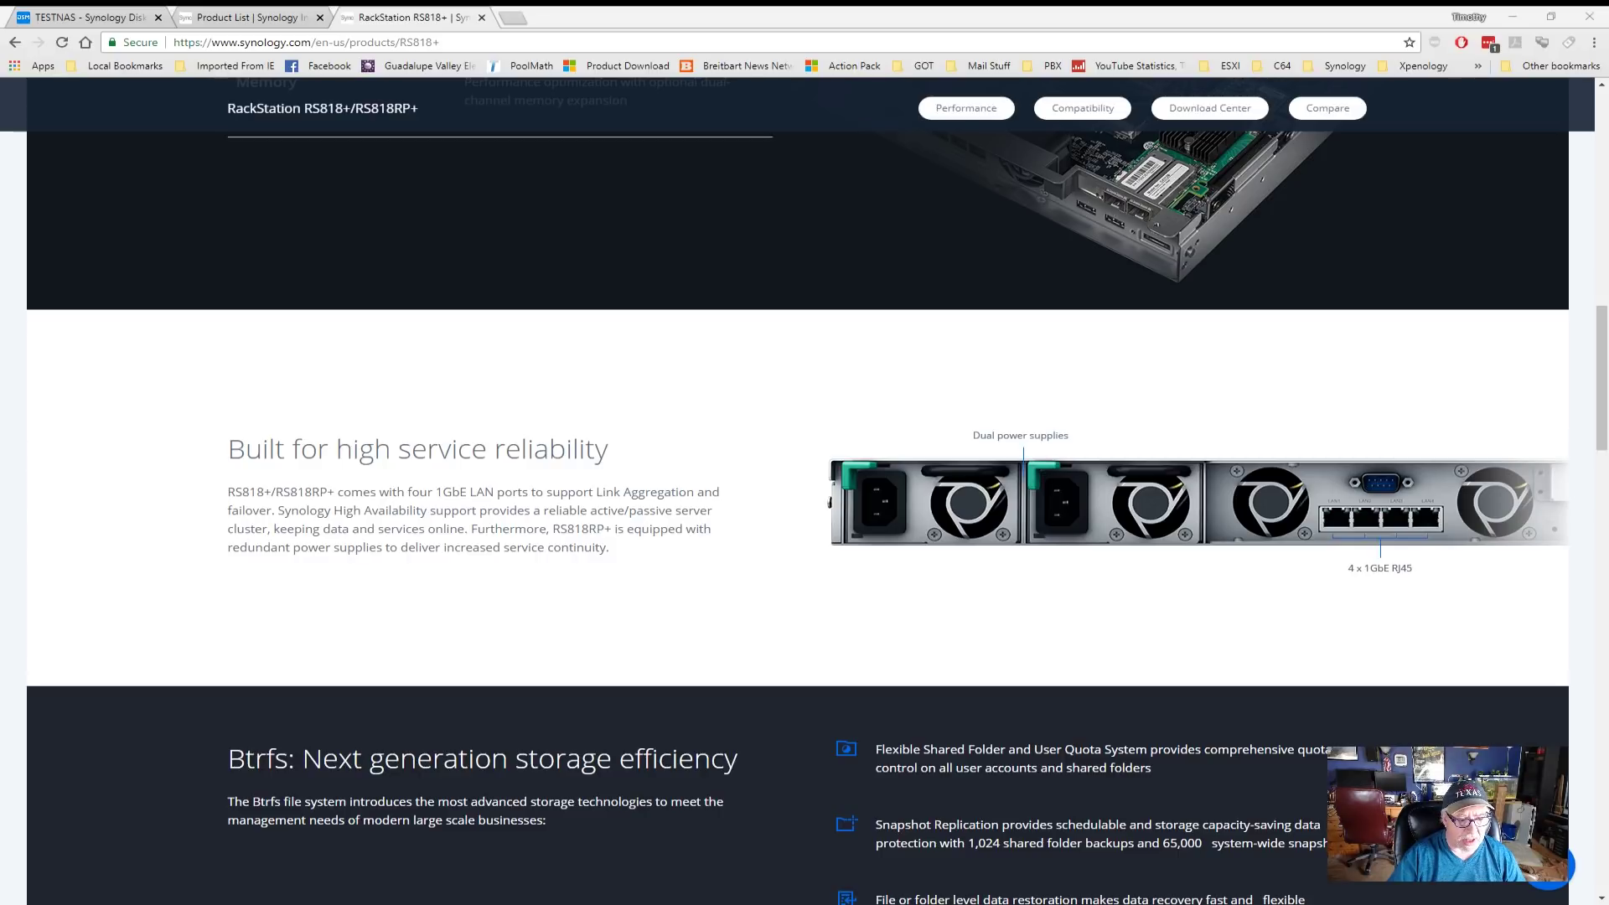
scroll(796, 494, down, 3)
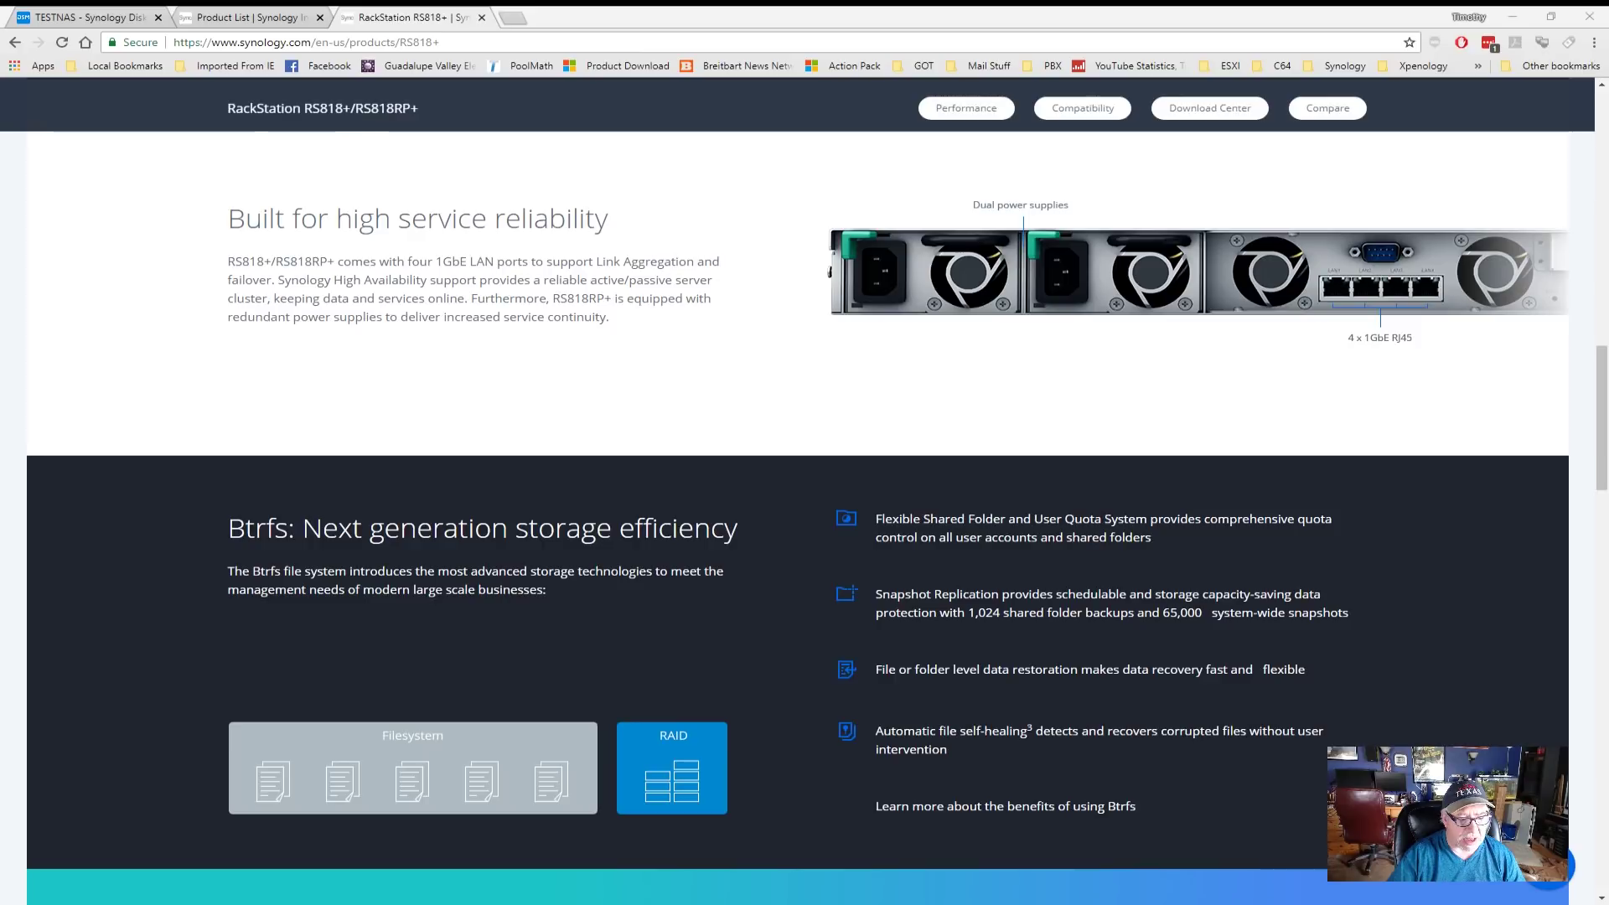
scroll(796, 494, down, 4)
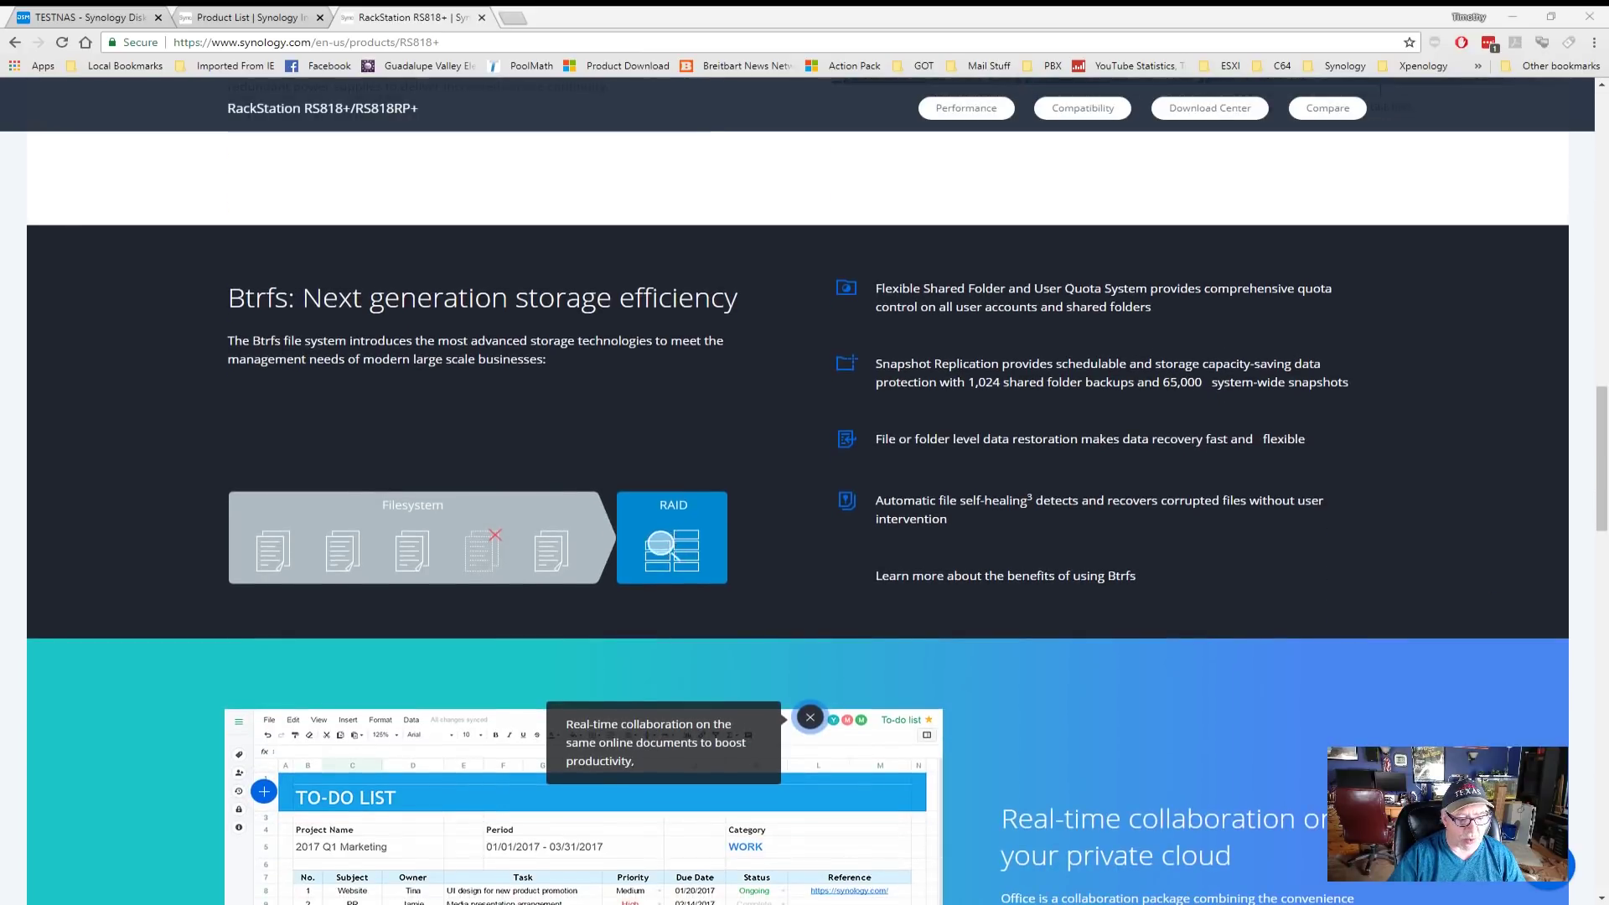
scroll(796, 494, down, 2)
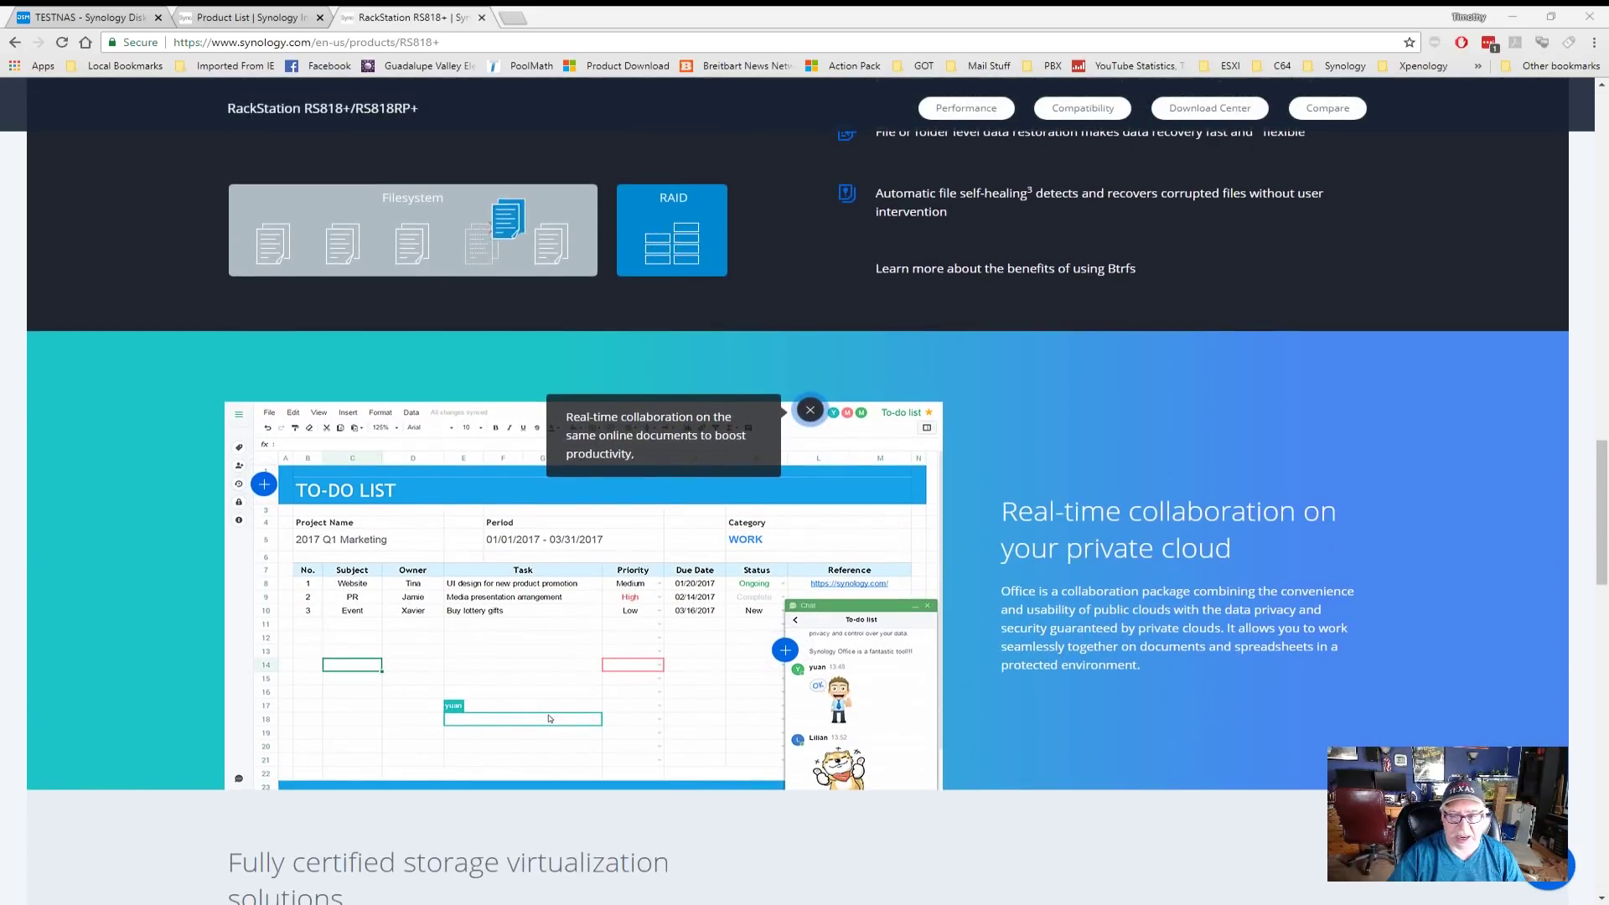
scroll(796, 494, down, 4)
scroll(796, 494, down, 6)
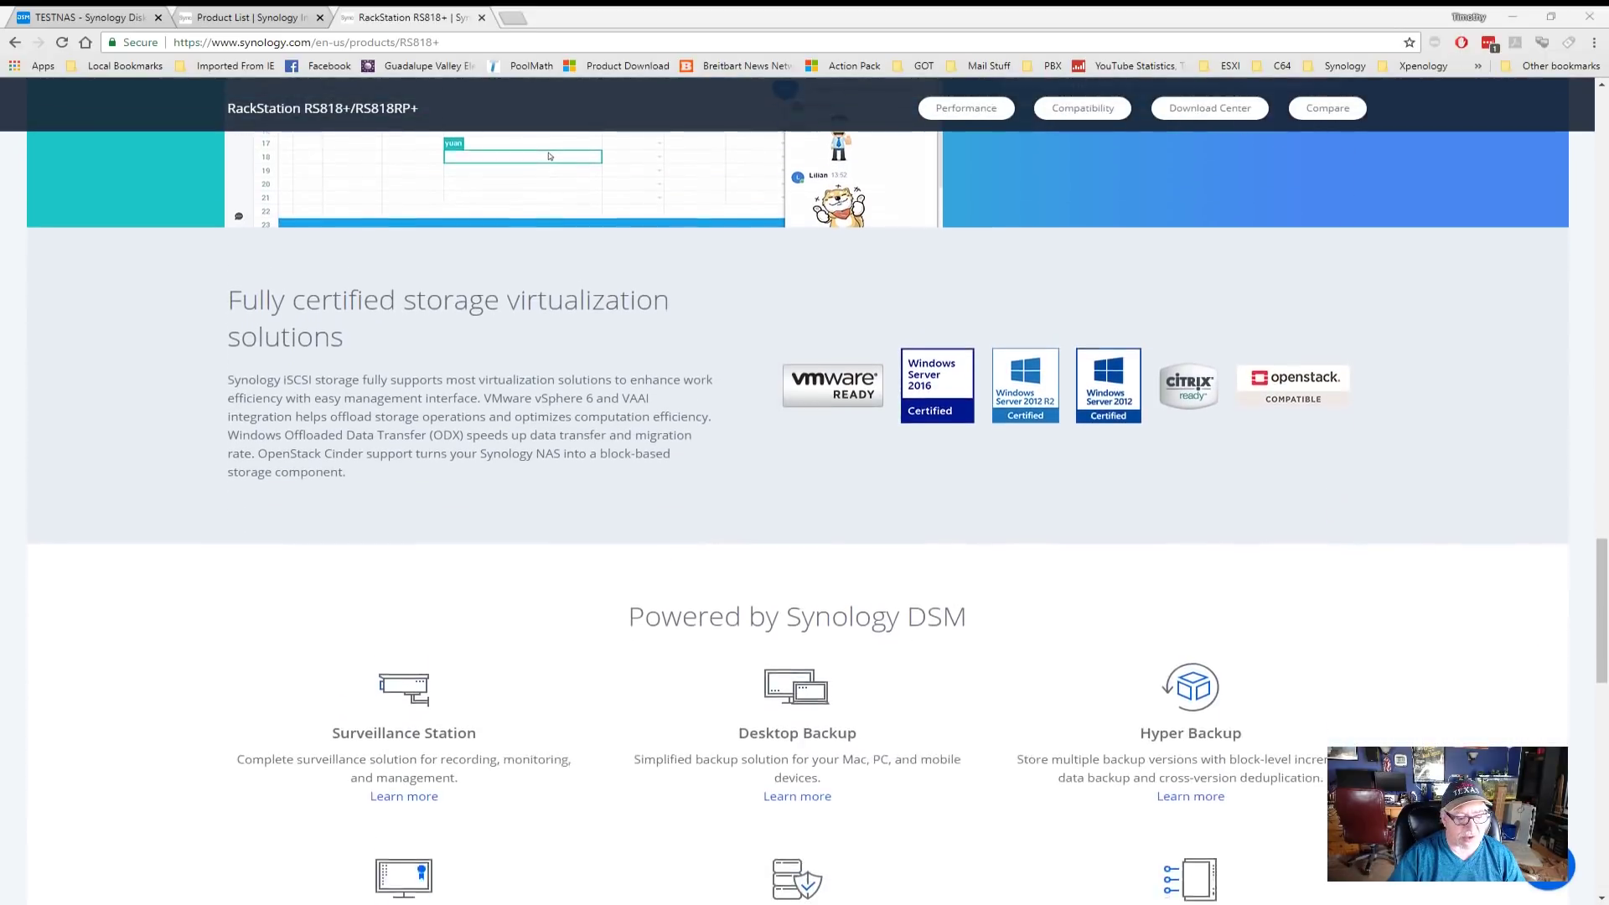
scroll(796, 494, down, 4)
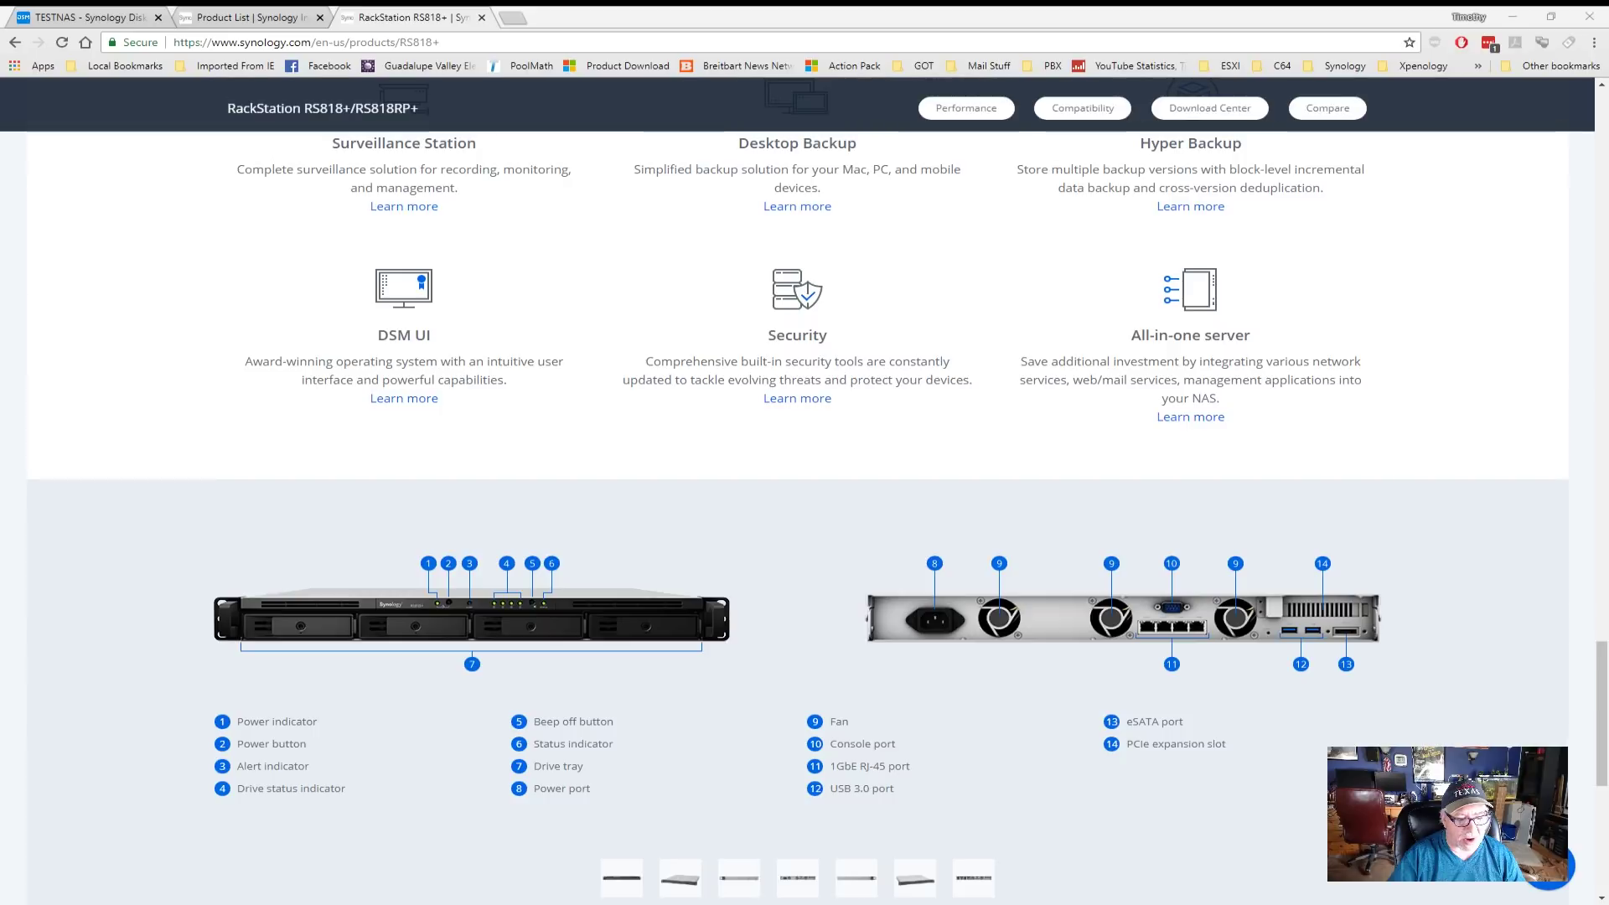
scroll(796, 494, down, 4)
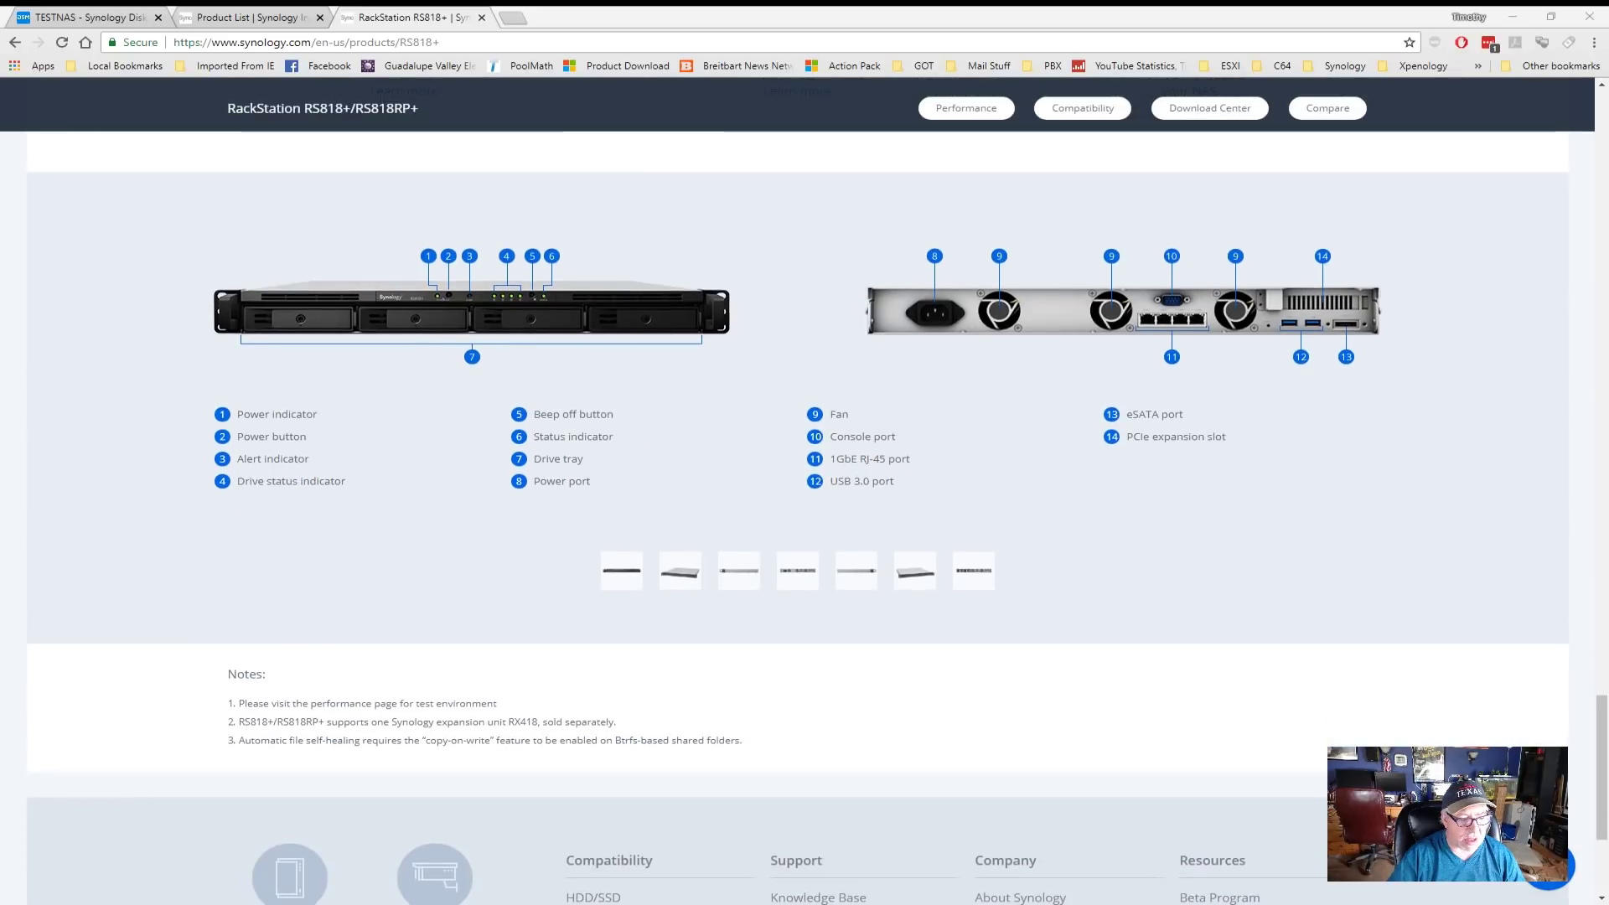
scroll(796, 494, up, 20)
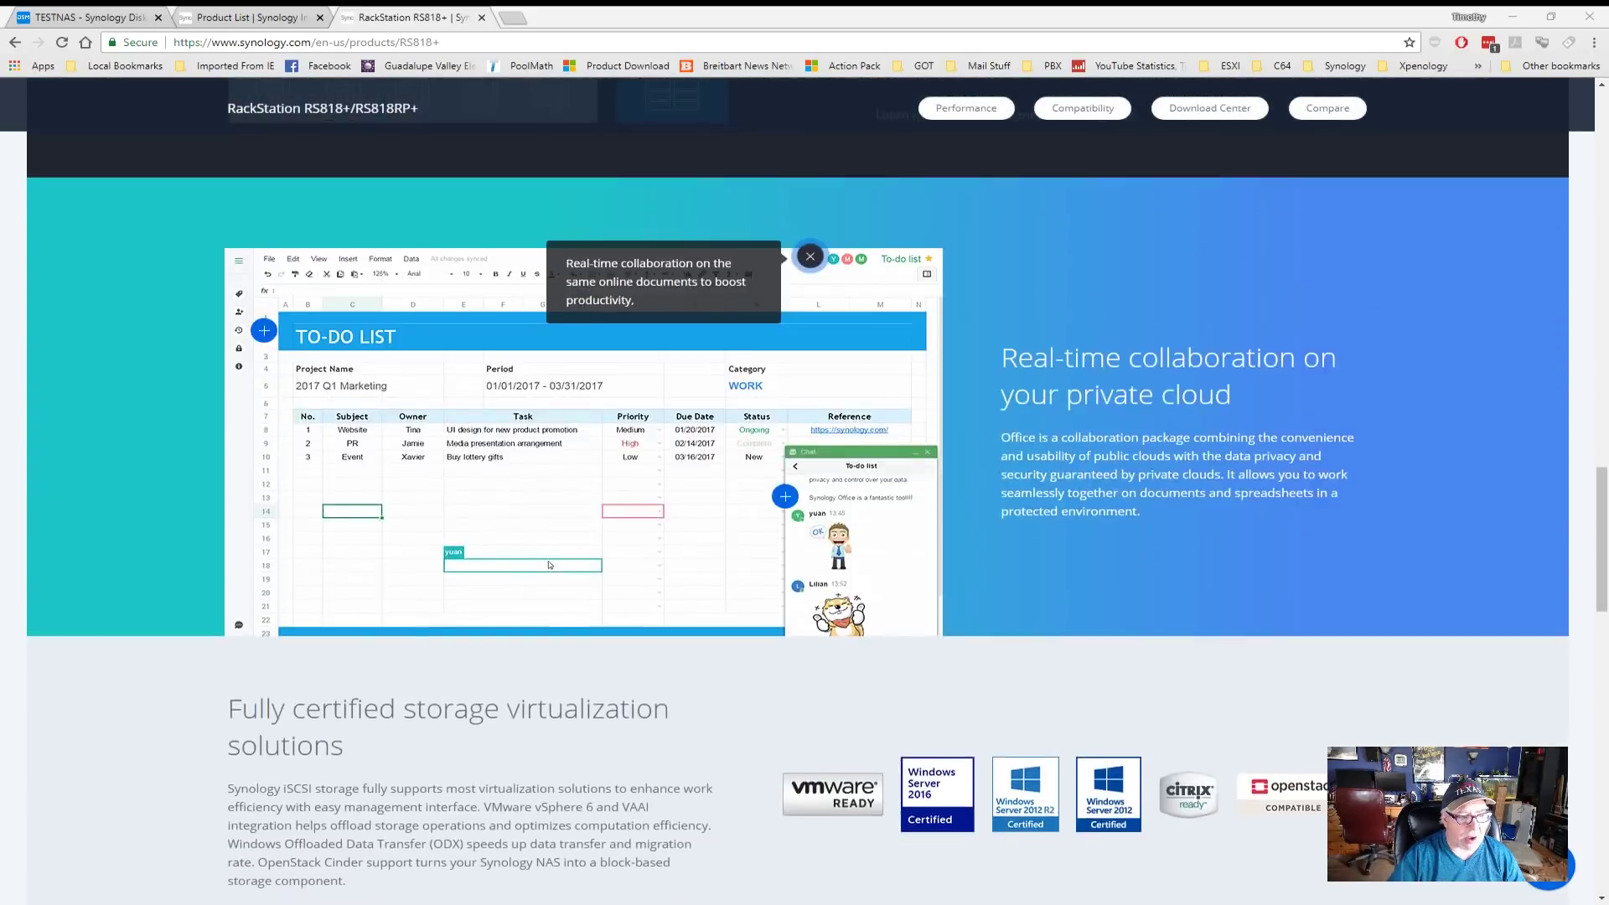
scroll(795, 494, up, 7)
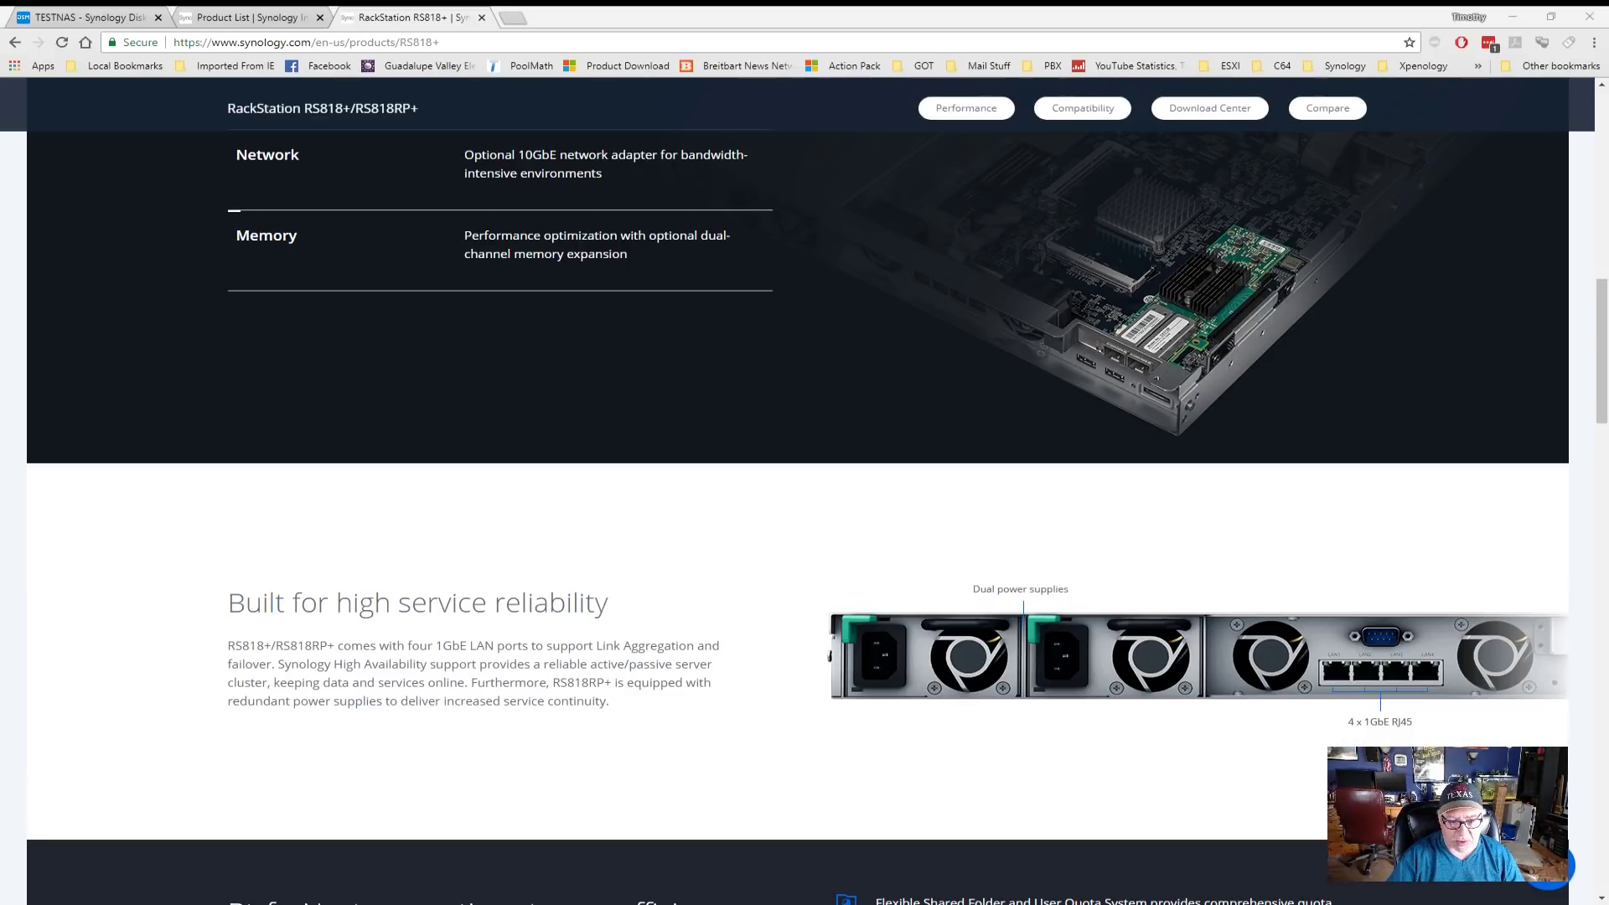
scroll(796, 502, up, 4)
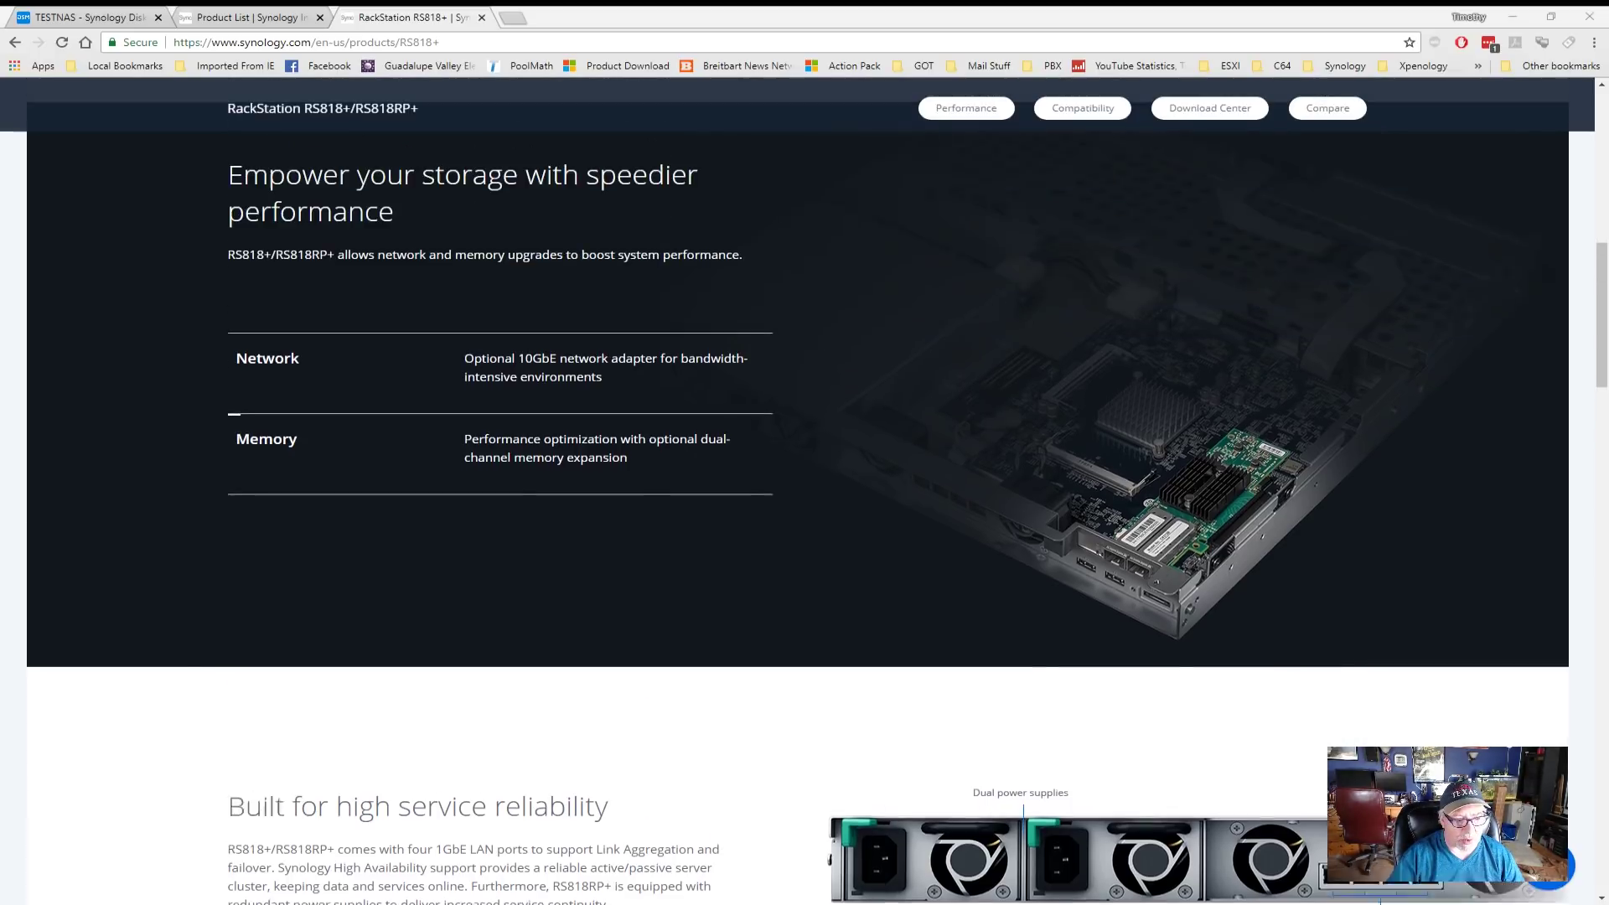
scroll(795, 503, up, 8)
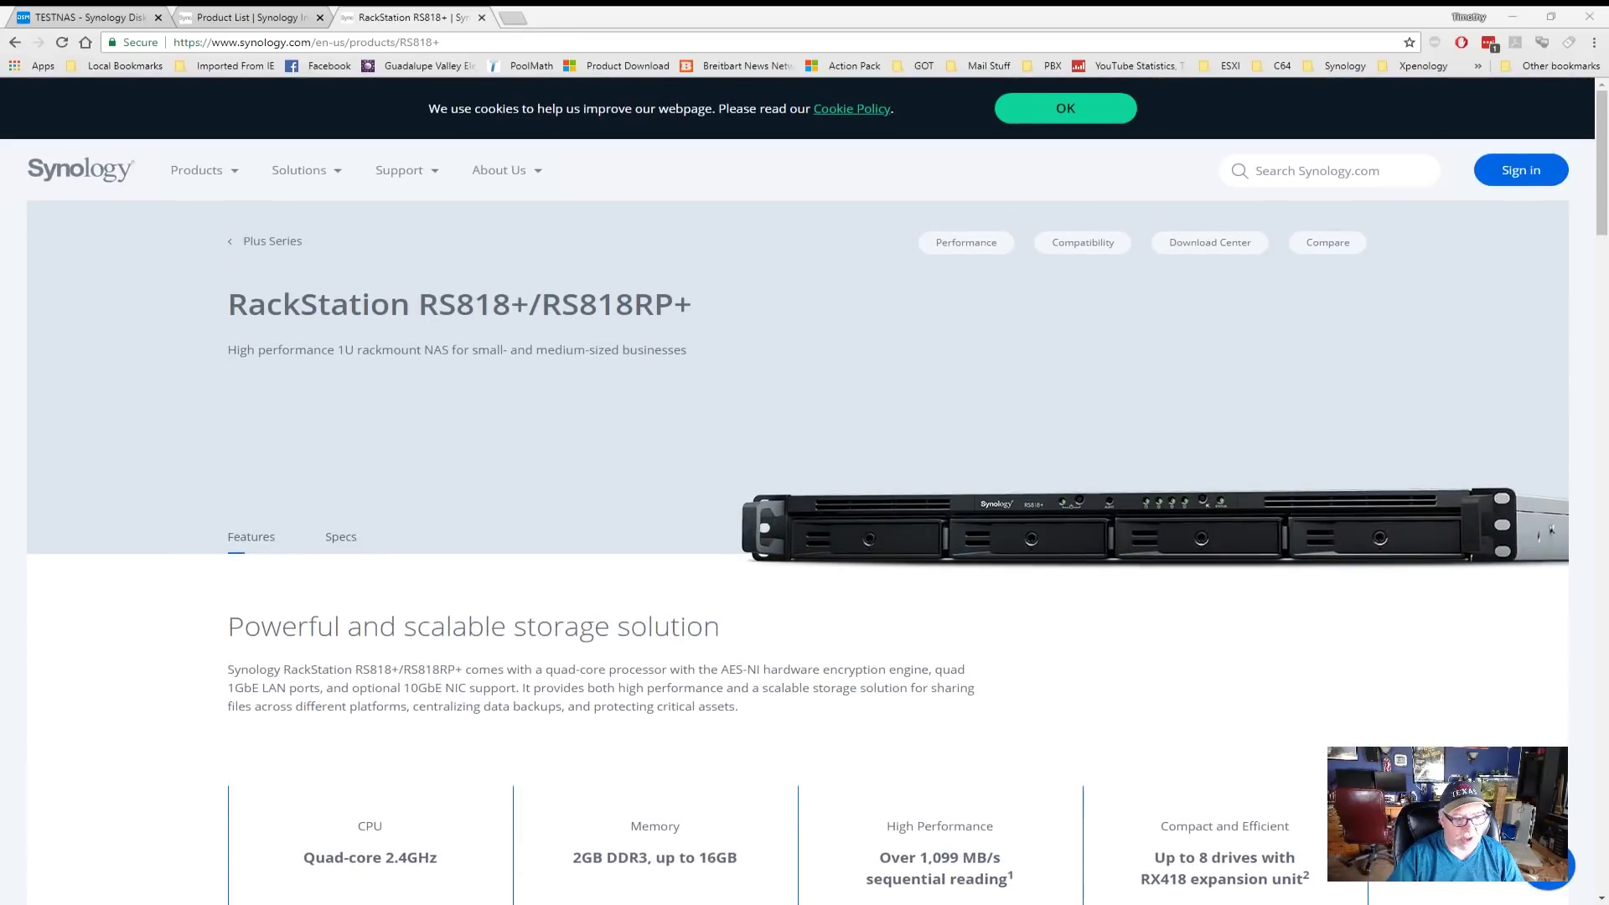